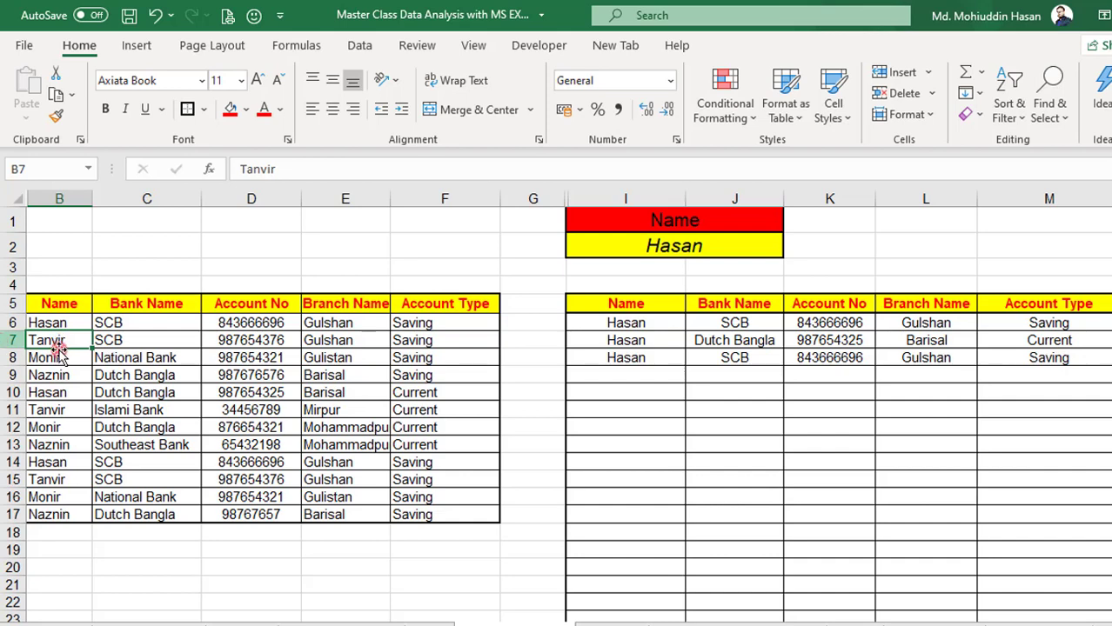
Examine the source table for repeated names and the bank records that belong to each occurrence
click(52, 322)
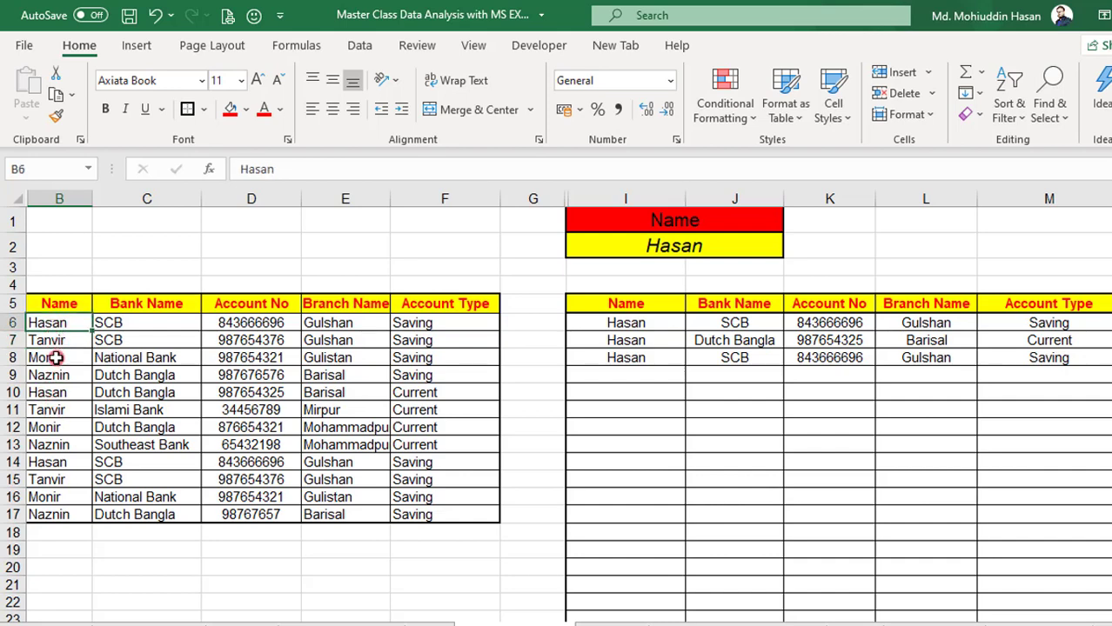
click(41, 394)
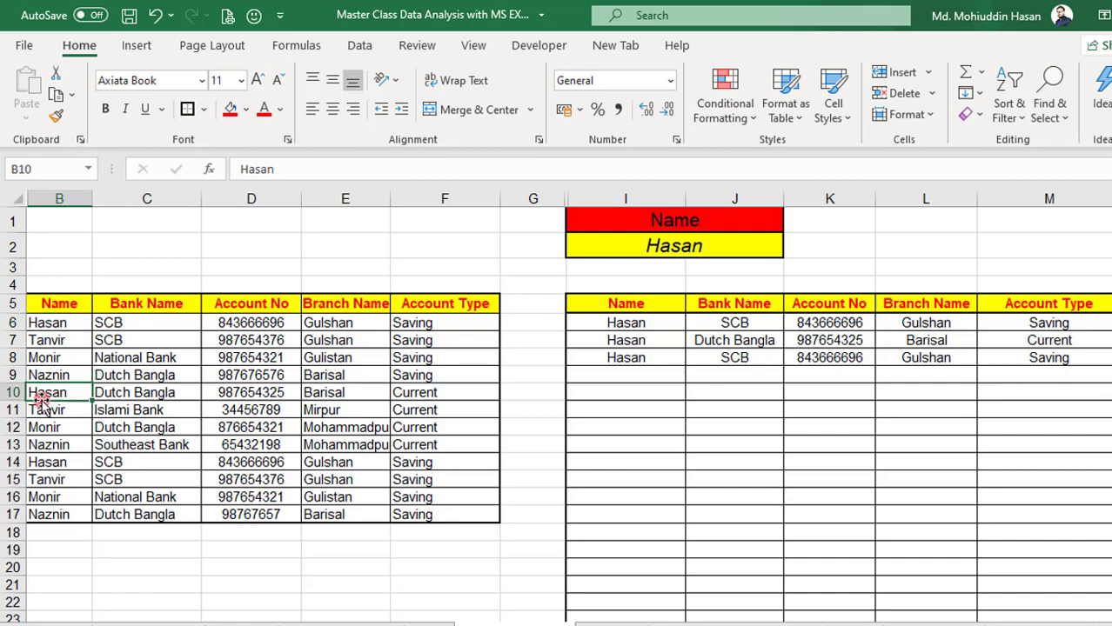
click(49, 461)
click(52, 340)
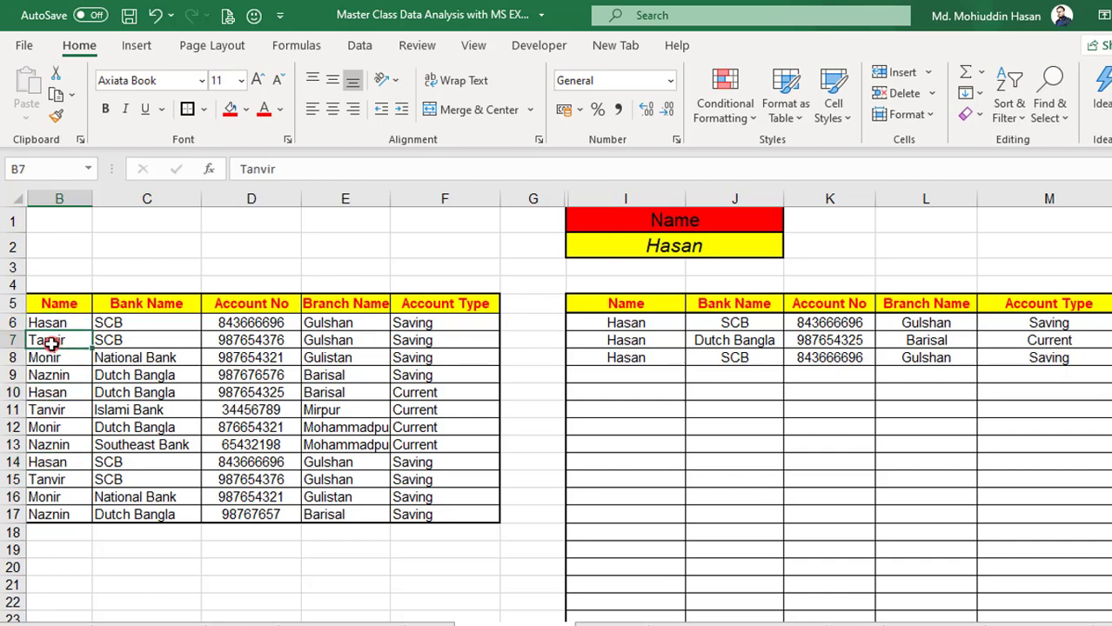
click(50, 411)
drag(40, 323, 356, 315)
click(154, 320)
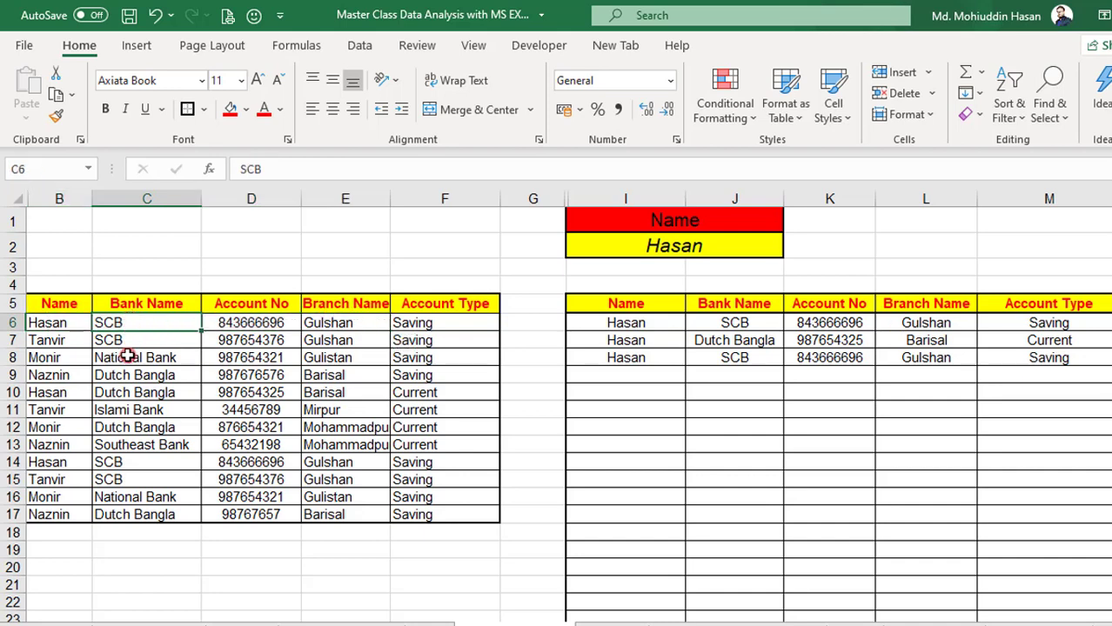
click(110, 393)
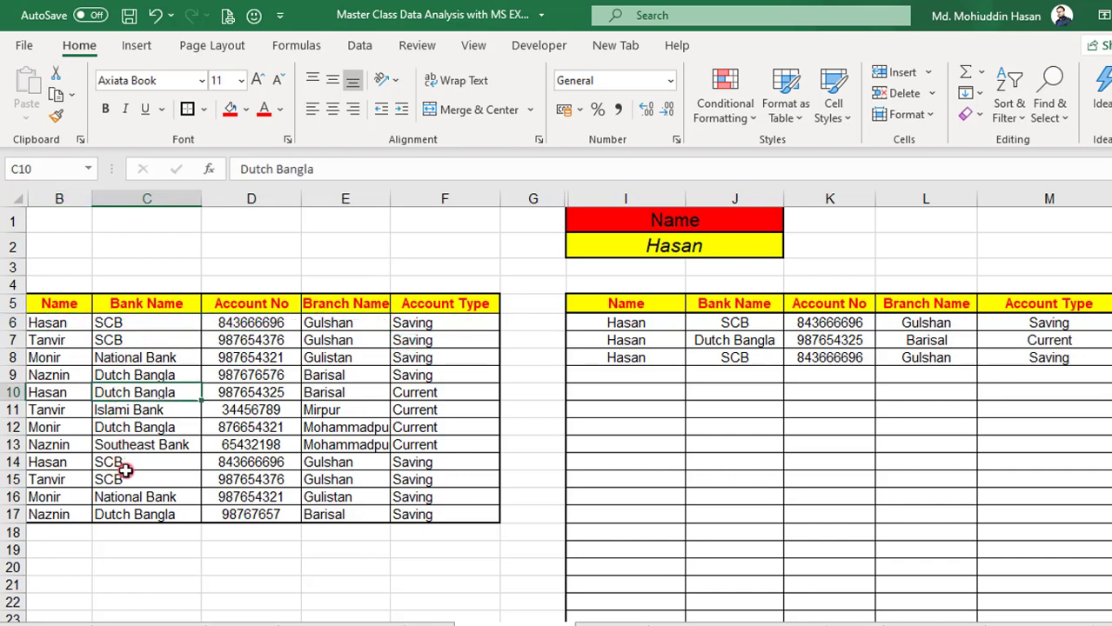
click(122, 465)
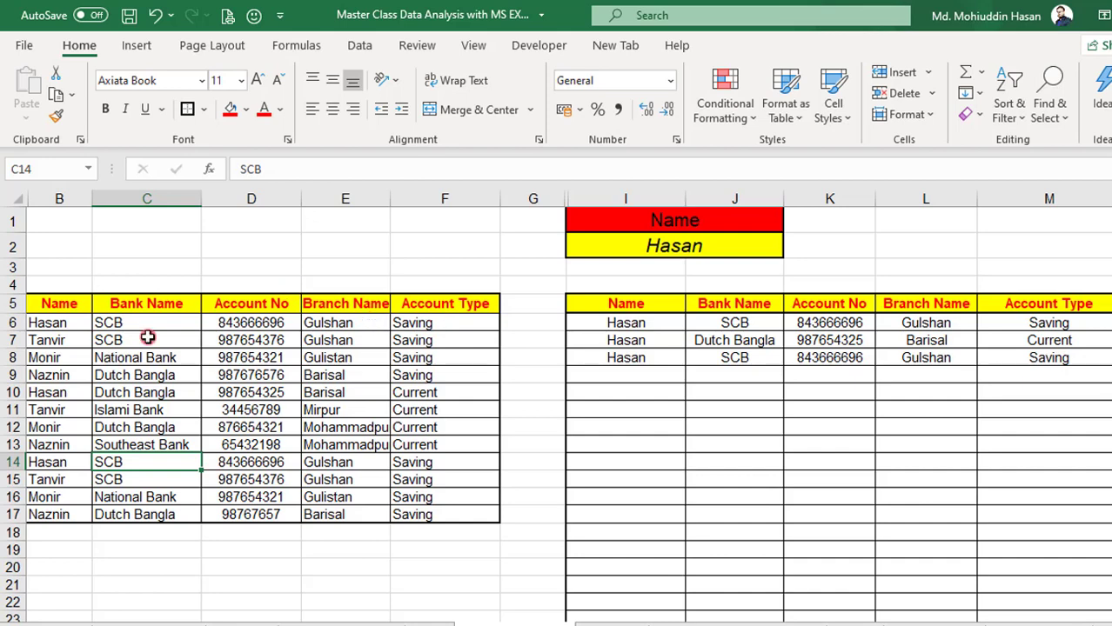
drag(67, 322, 160, 319)
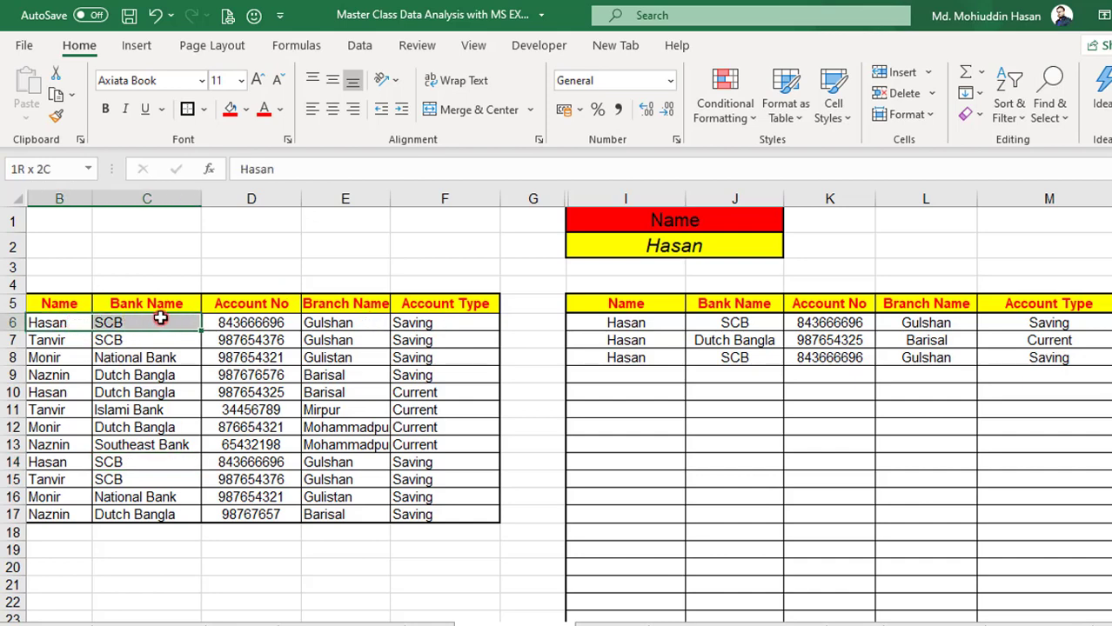
click(54, 322)
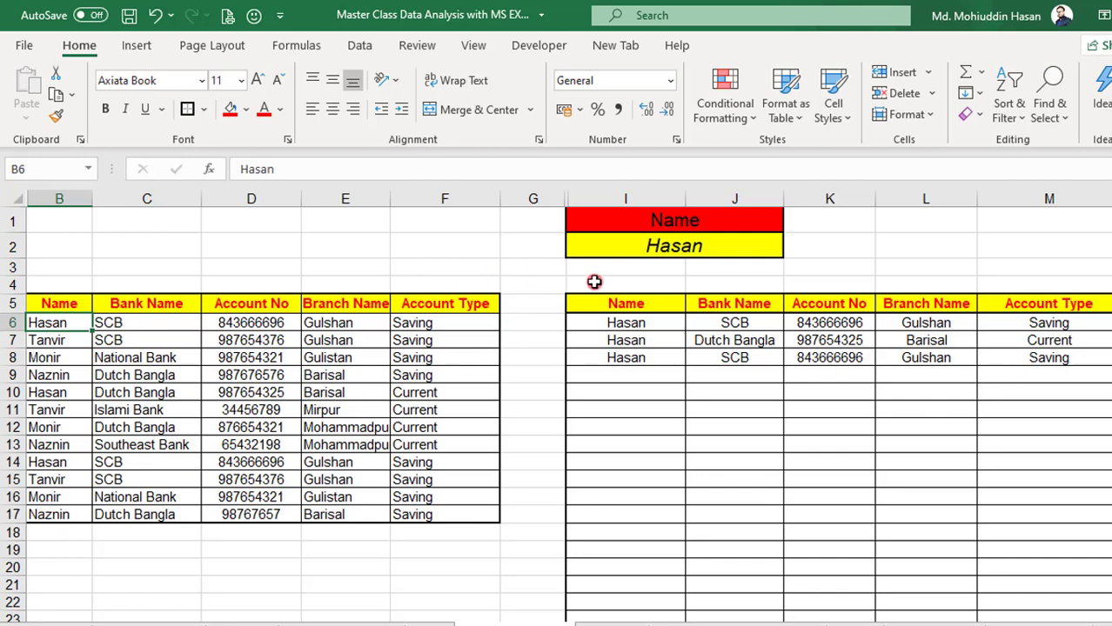
Examine the lookup name in I2 and the formulas in the Bank Name, Account No, Branch Name and Account Type columns beneath it
click(584, 247)
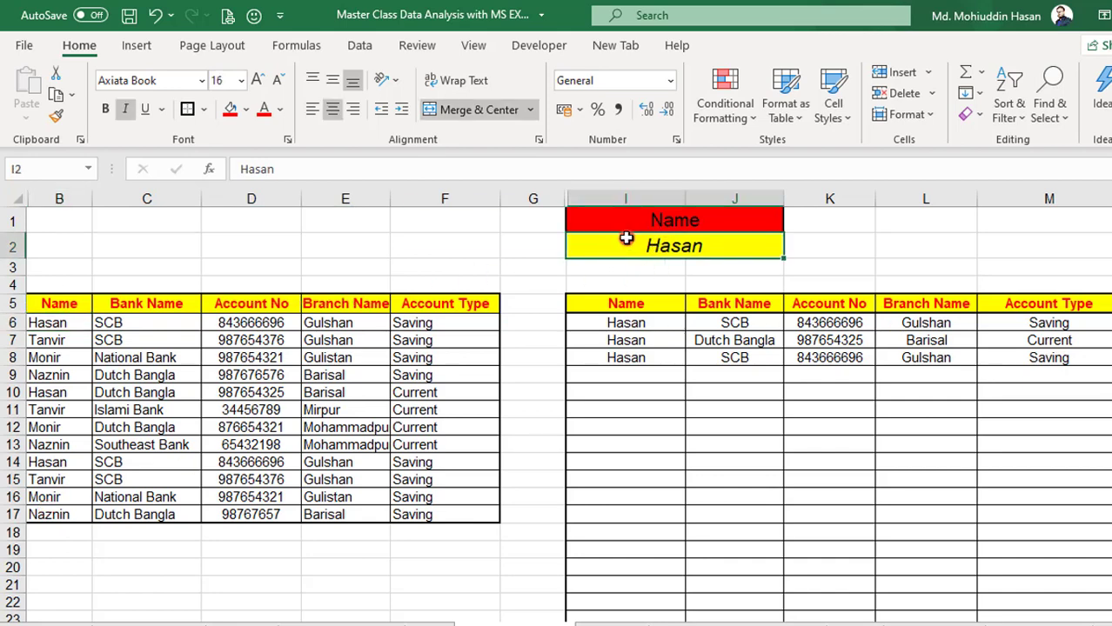
drag(620, 329, 1013, 358)
click(729, 321)
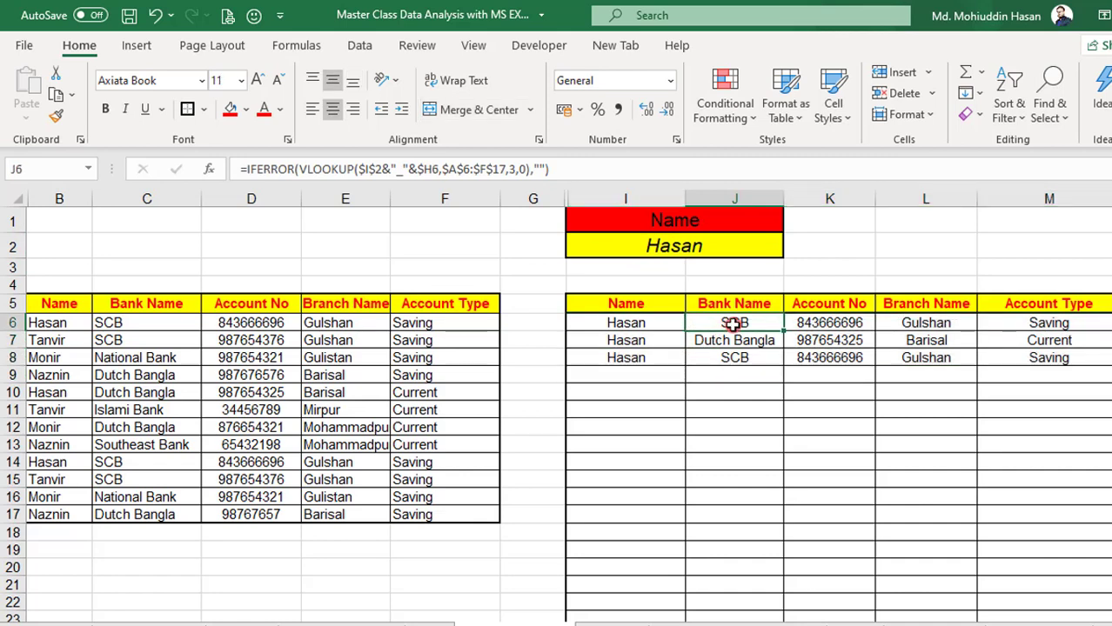
click(838, 320)
click(902, 321)
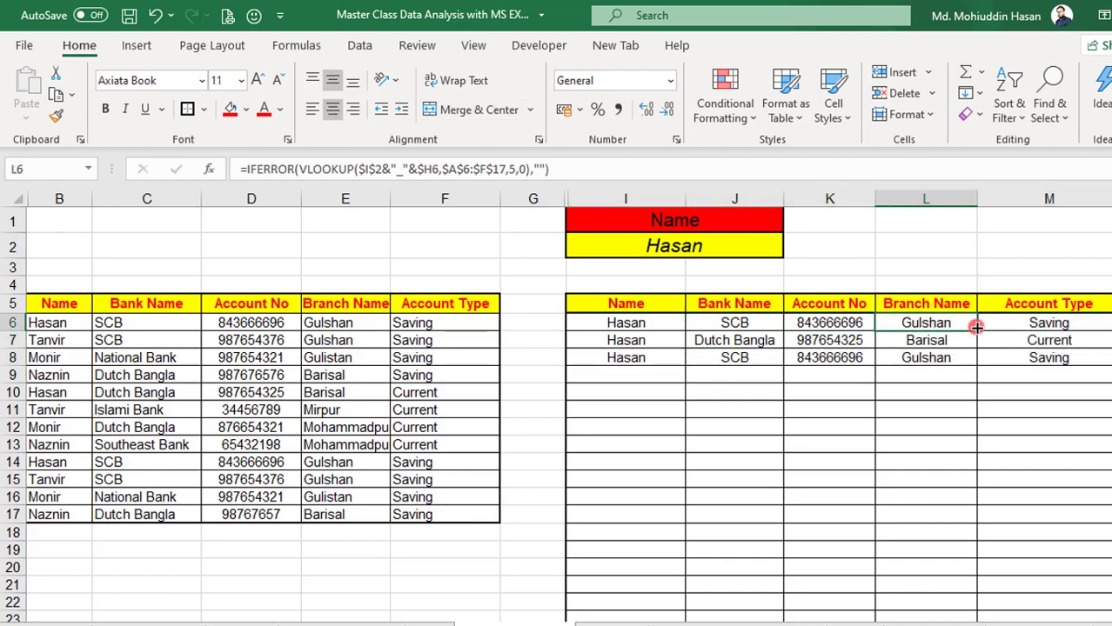
click(924, 303)
drag(1022, 331, 1032, 356)
Set the lookup name in I2 to the person listed in B7 and check the records returned for that name
click(677, 246)
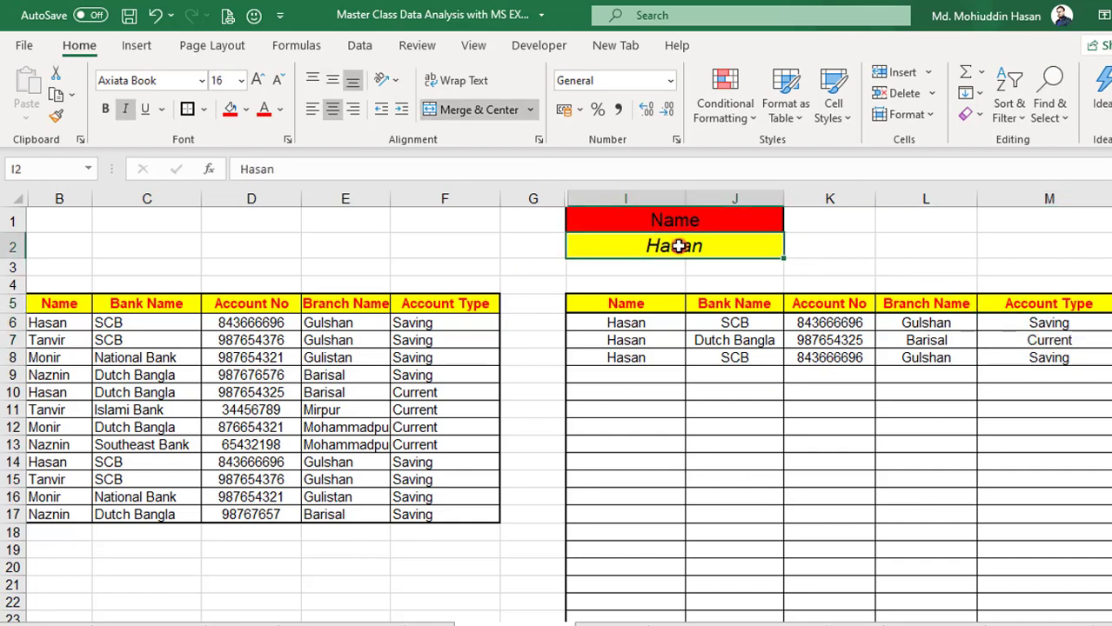
text(Tan)
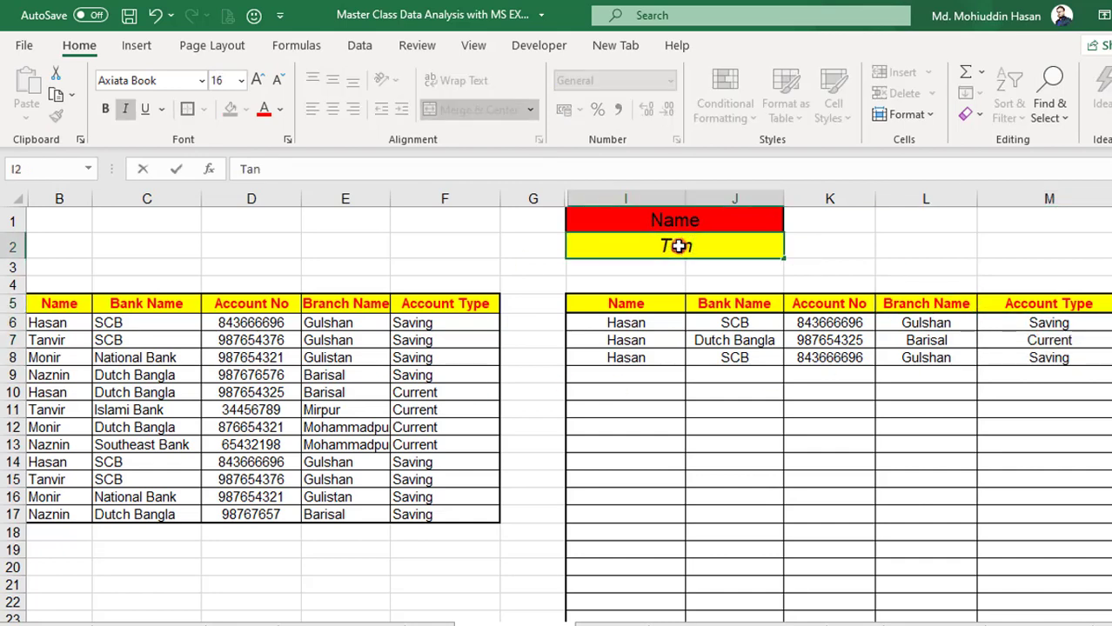
text(vir)
key(Return)
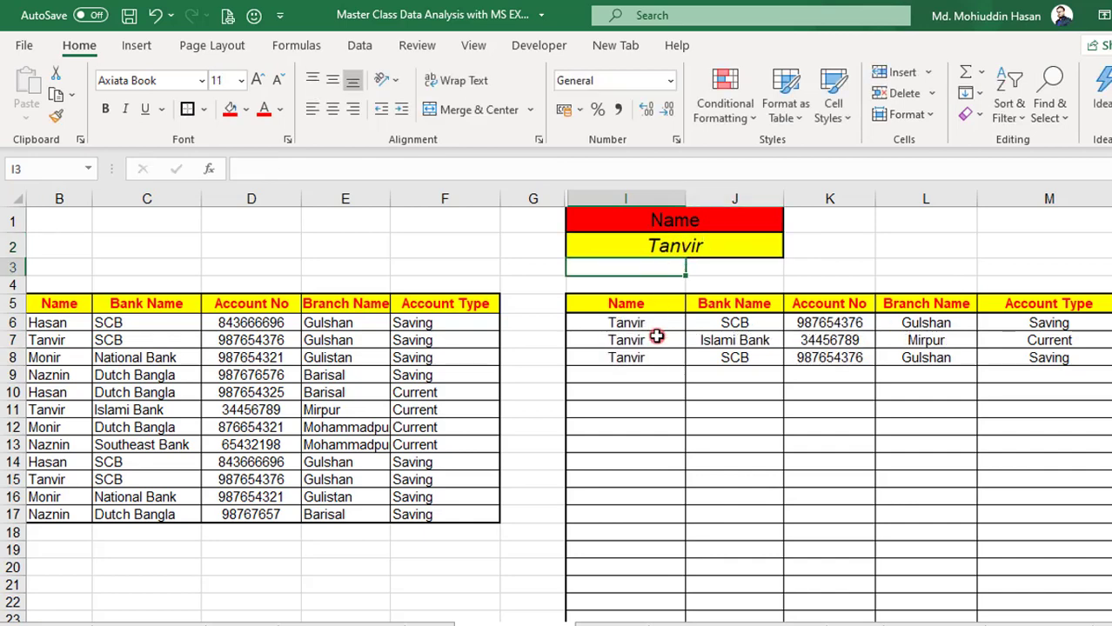
drag(625, 341, 922, 340)
Set the lookup name in I2 to the person listed in B8 of the source table
click(673, 251)
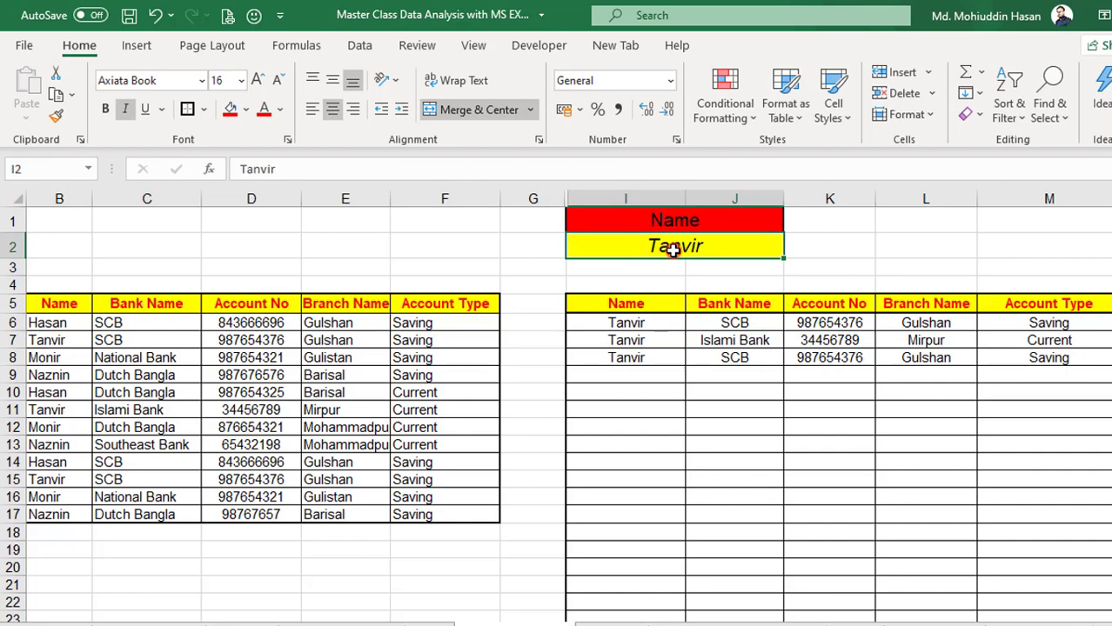
text(Monir)
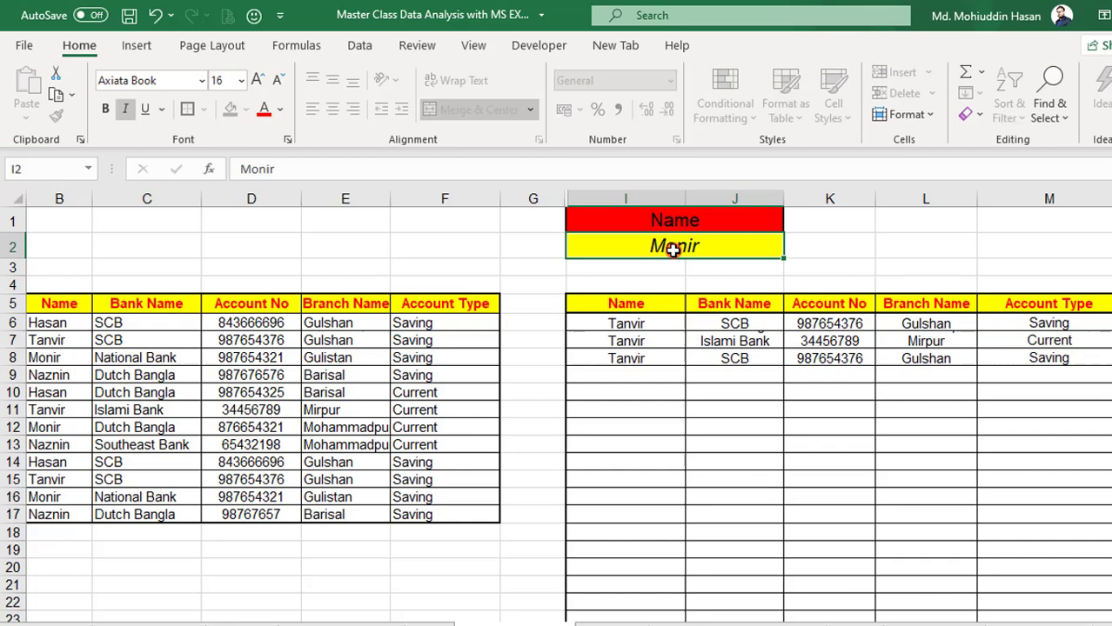
key(Return)
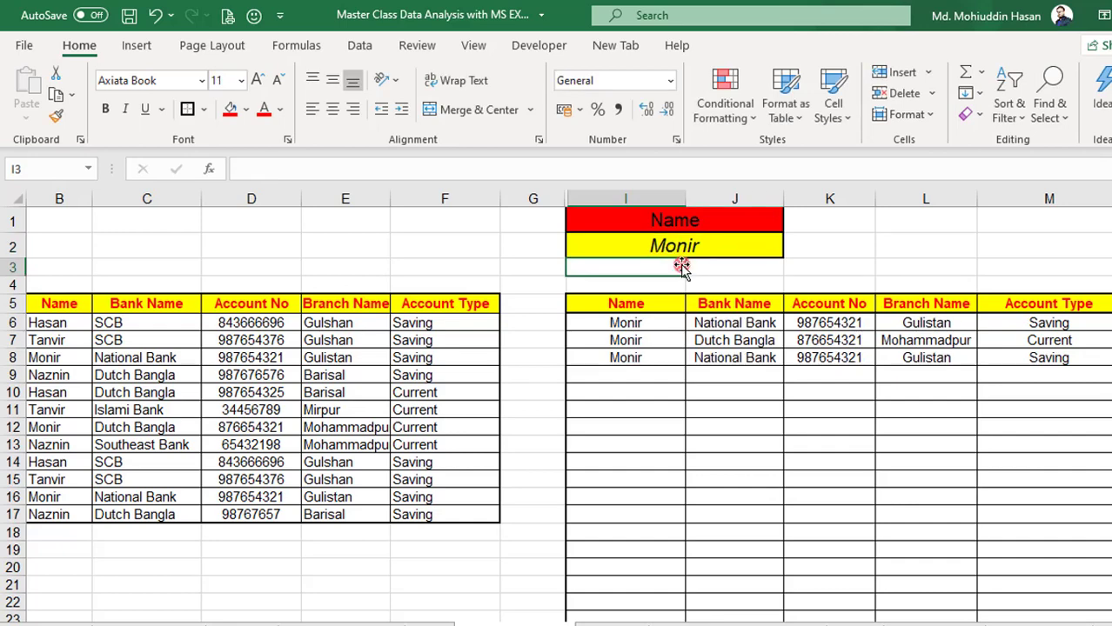
Compare the account, branch and account type records returned by the lookup with the rows of the source table
click(822, 329)
click(944, 340)
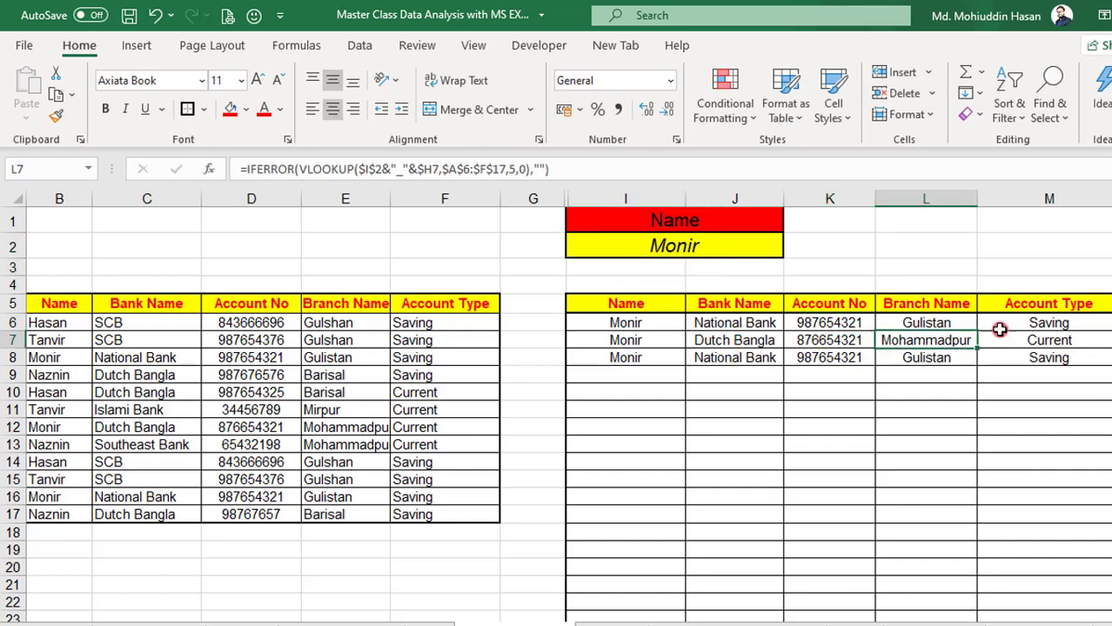
click(1054, 327)
drag(218, 354, 248, 479)
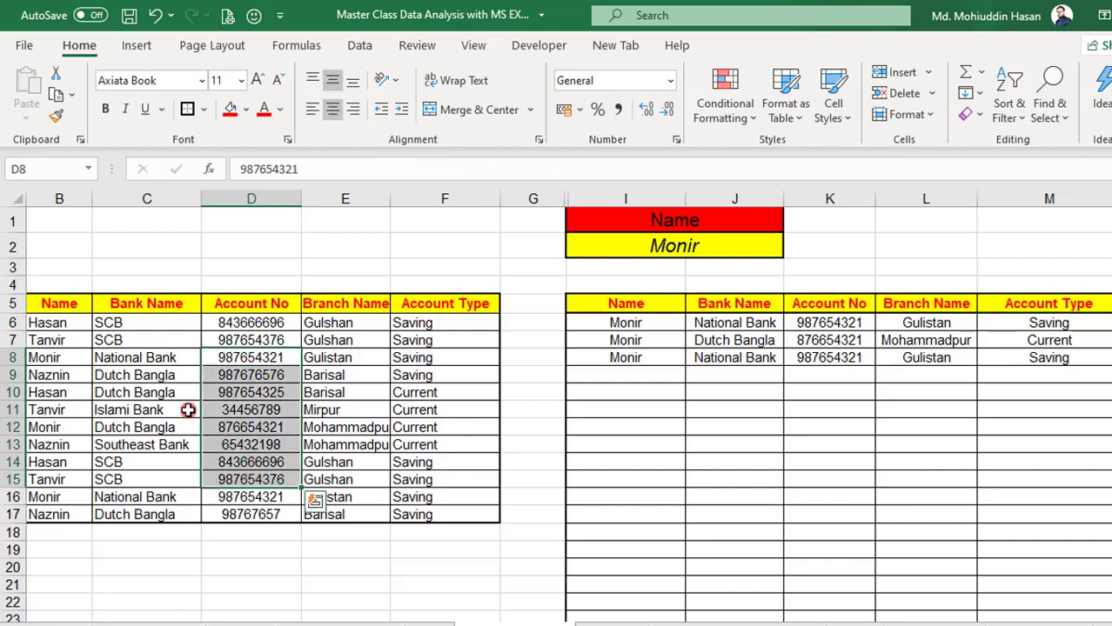
drag(70, 324, 417, 509)
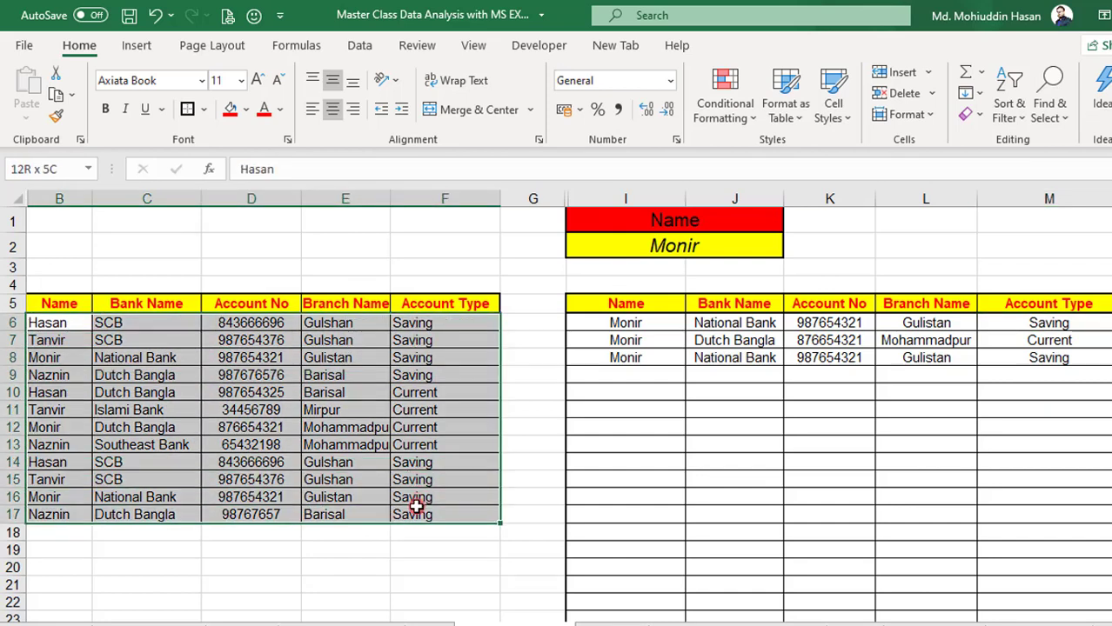
click(746, 334)
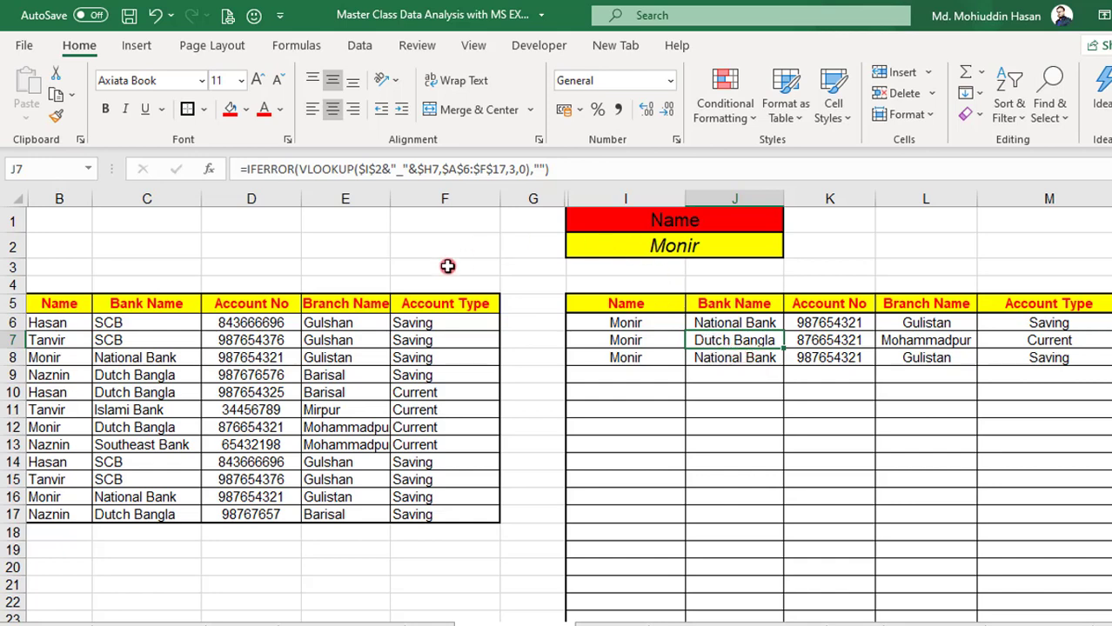
click(353, 373)
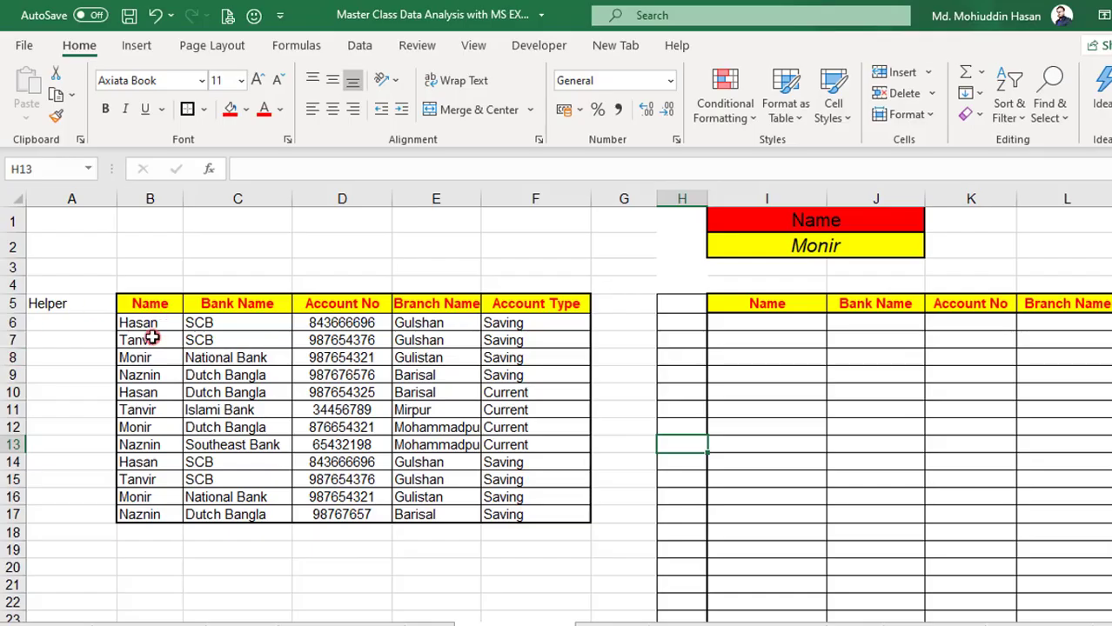
Review the unfilled practice layout: the source table with its empty Helper column, the lookup name in I2 and the blank results table
click(156, 340)
drag(180, 306, 530, 515)
click(719, 243)
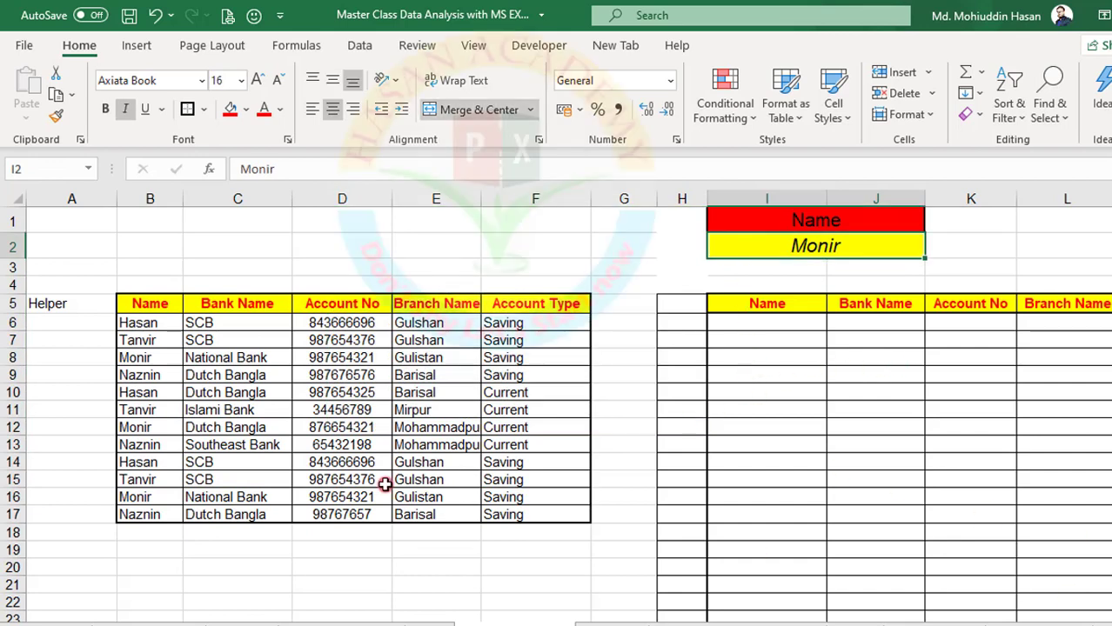
click(211, 380)
click(143, 302)
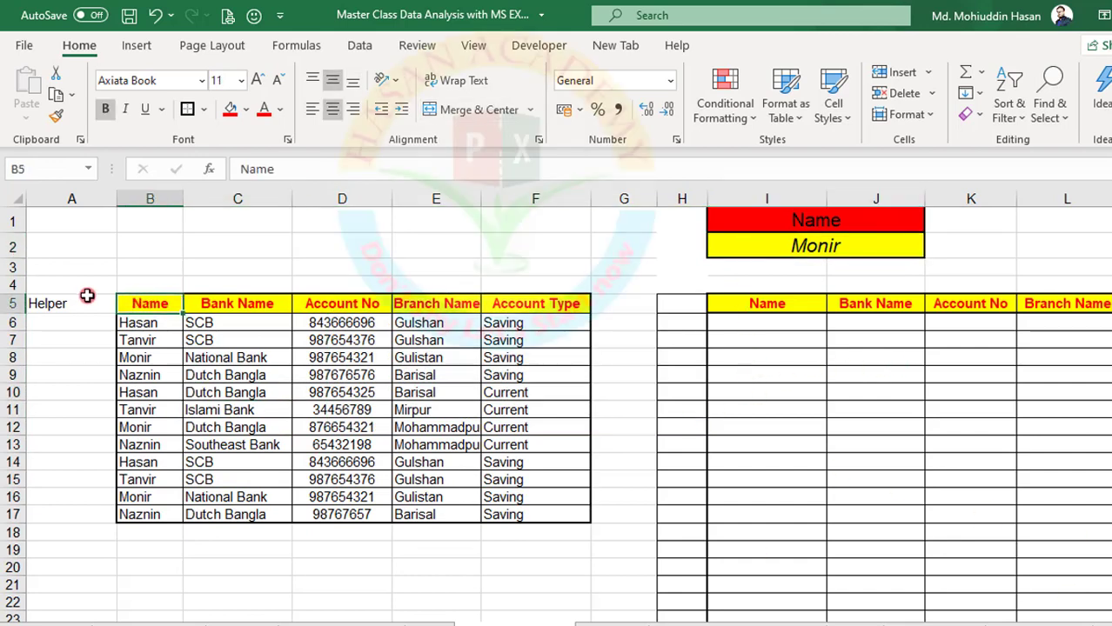
click(150, 324)
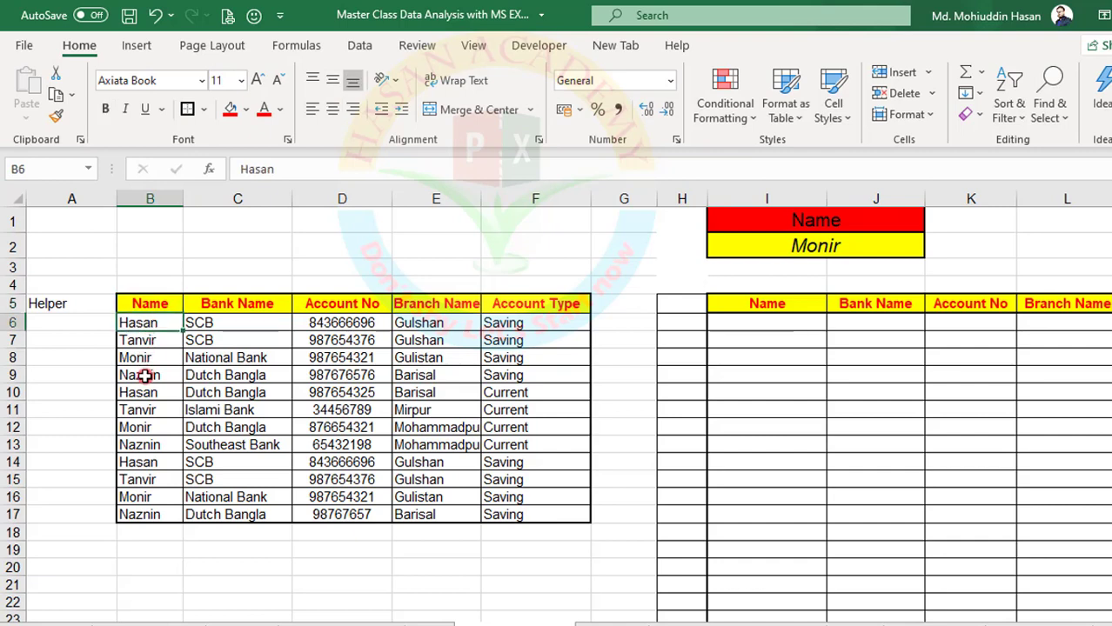
click(139, 340)
click(143, 358)
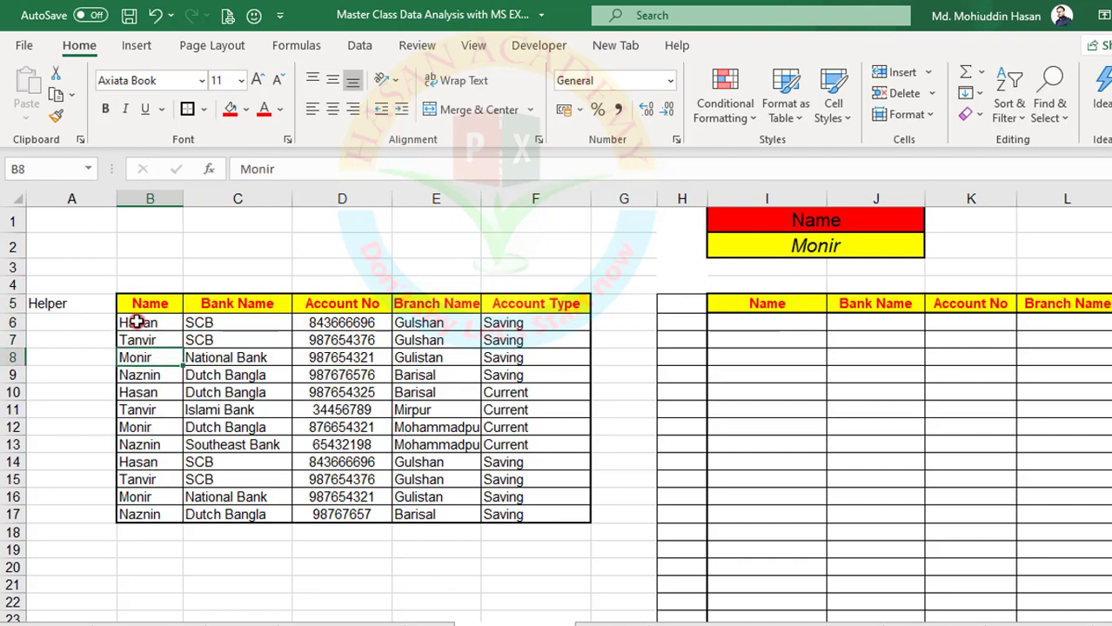
drag(135, 320, 75, 318)
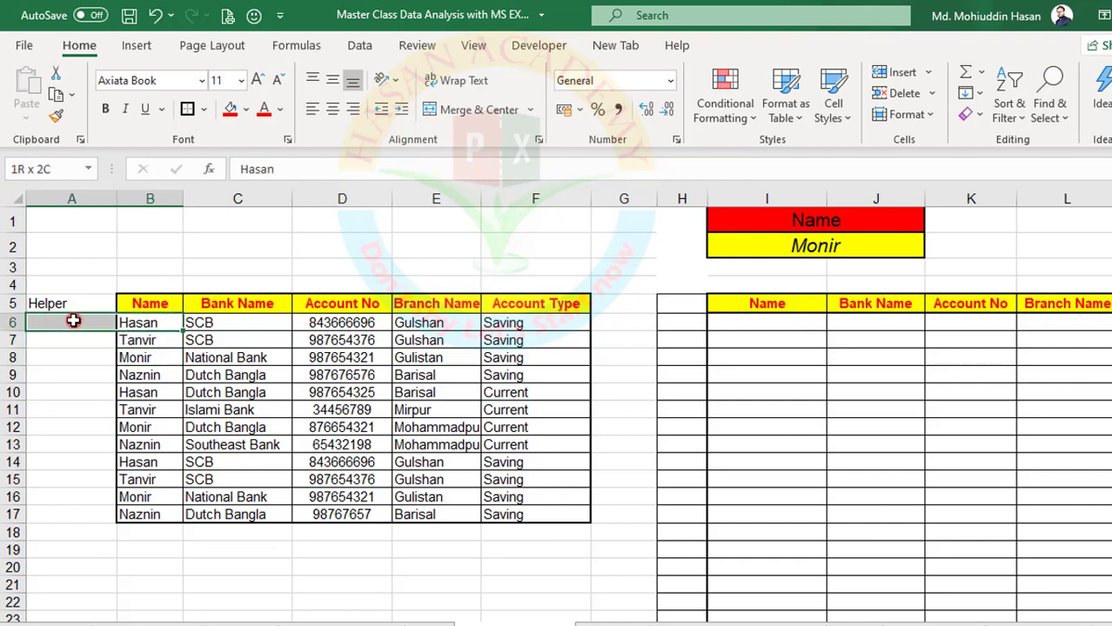
click(769, 340)
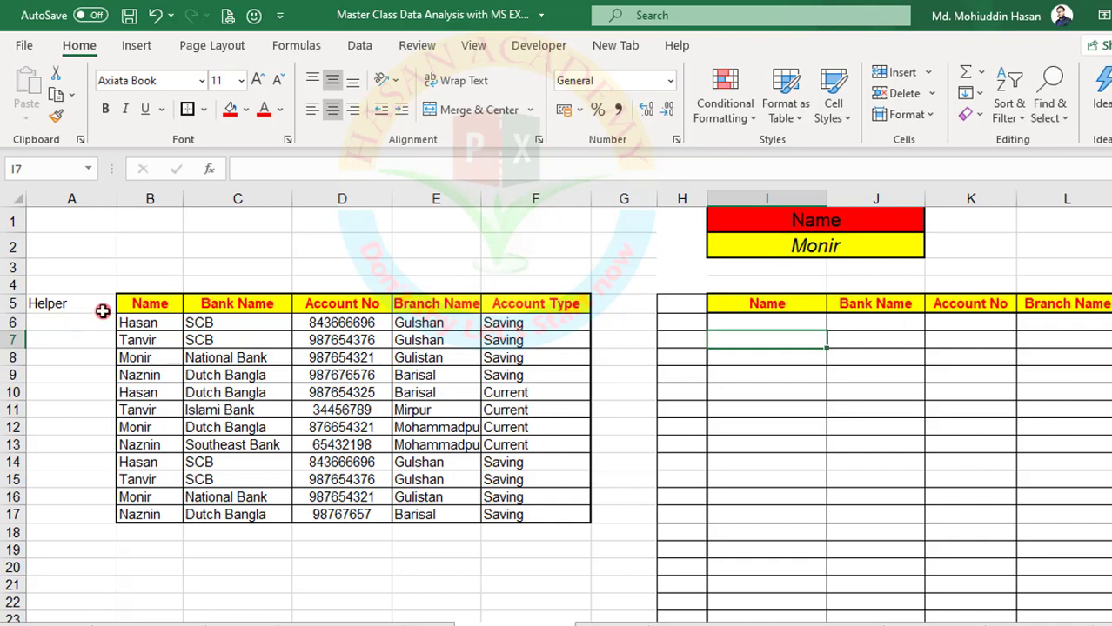
click(146, 321)
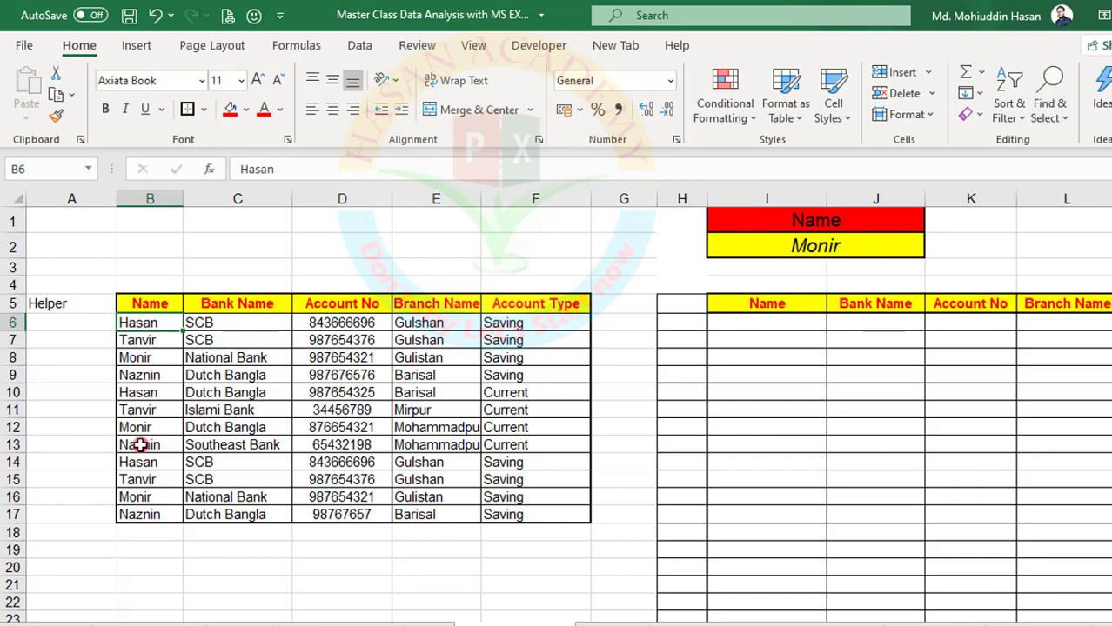
Format the Helper header in A5 with a red fill and white bold text at size 12, and select the cell below it
click(58, 309)
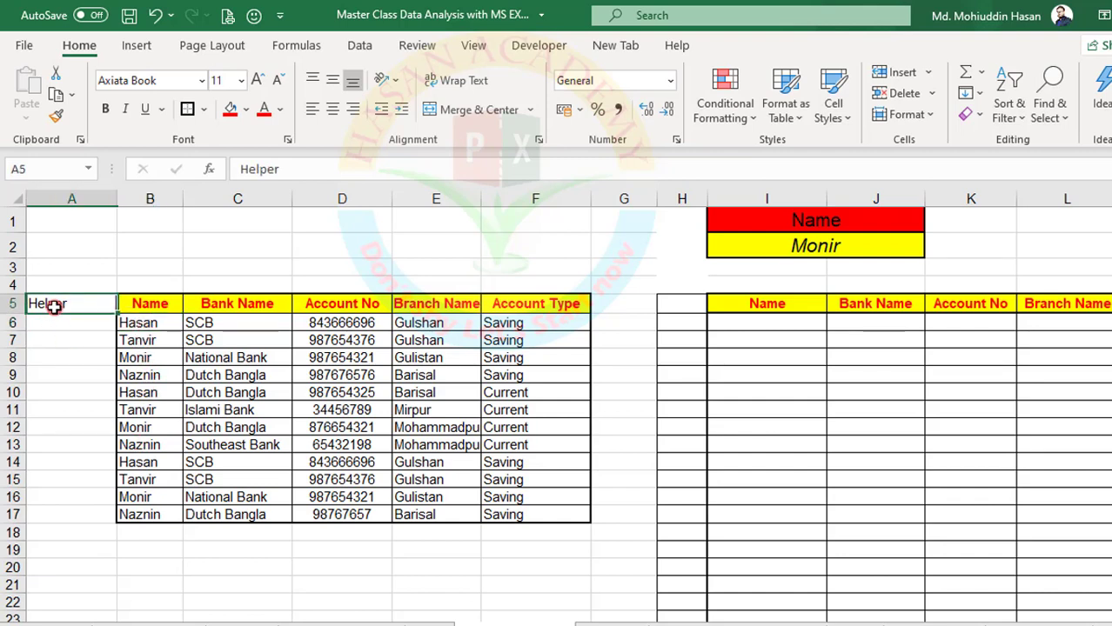
click(230, 108)
click(139, 375)
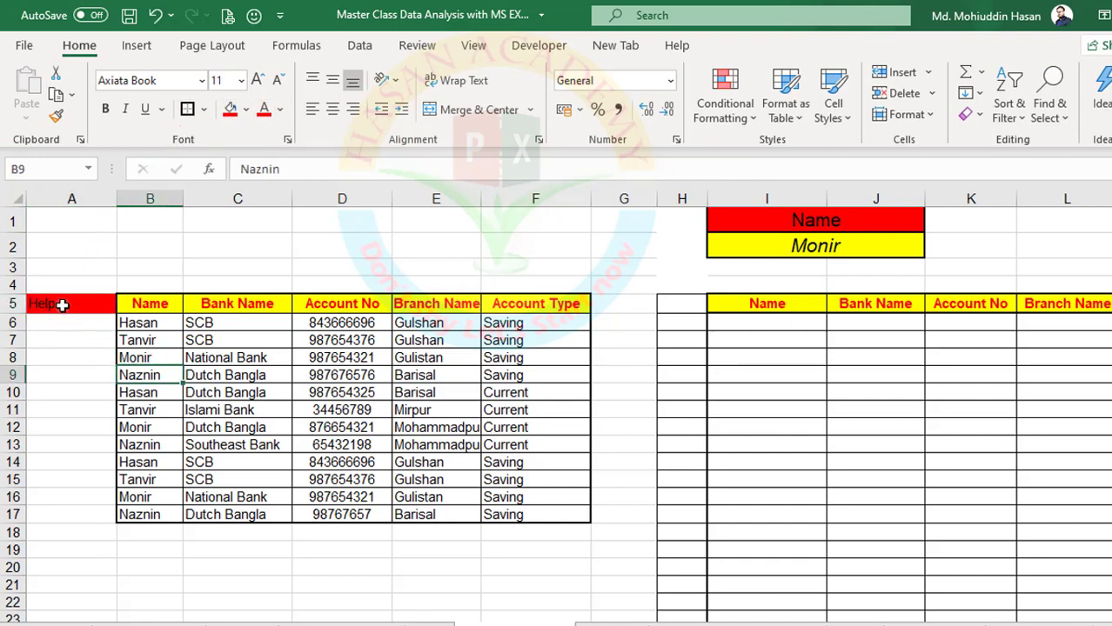
click(59, 303)
click(280, 109)
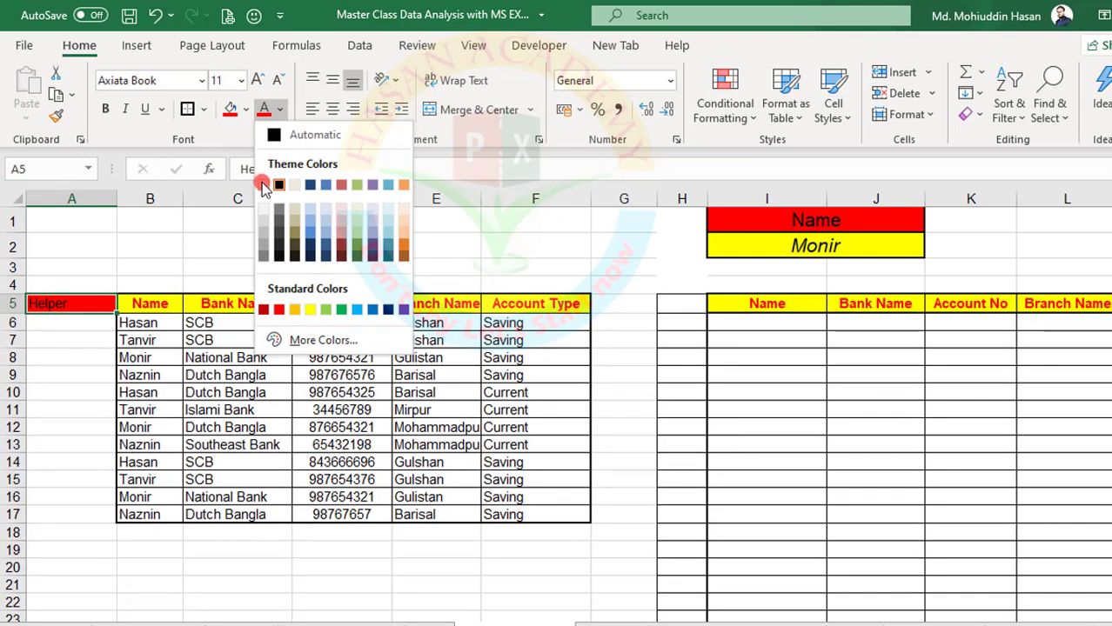
click(264, 184)
click(103, 109)
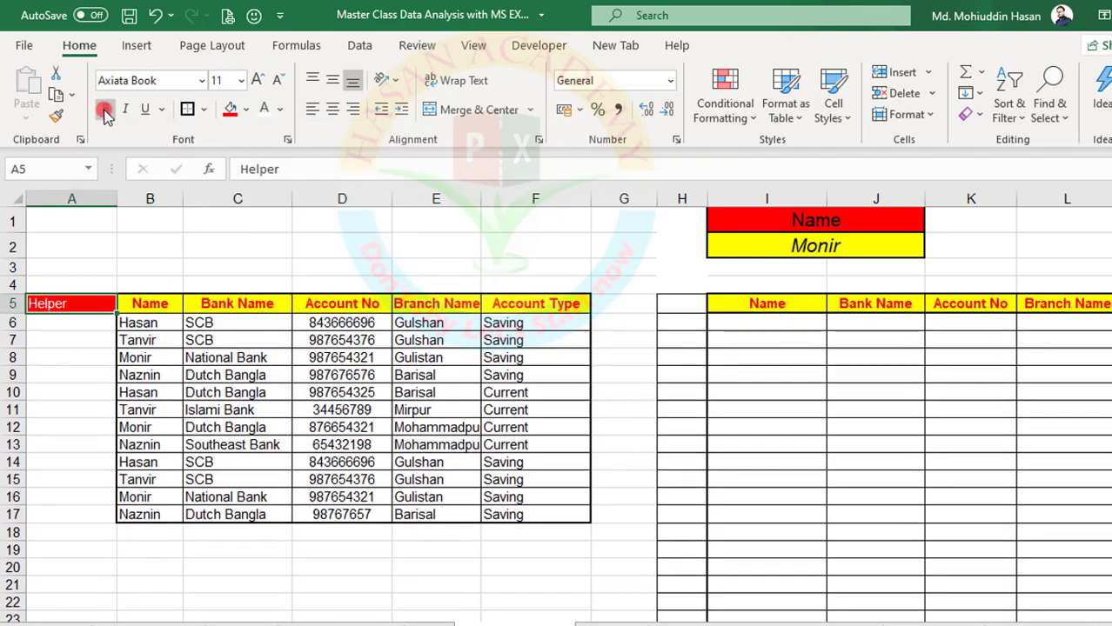
click(258, 79)
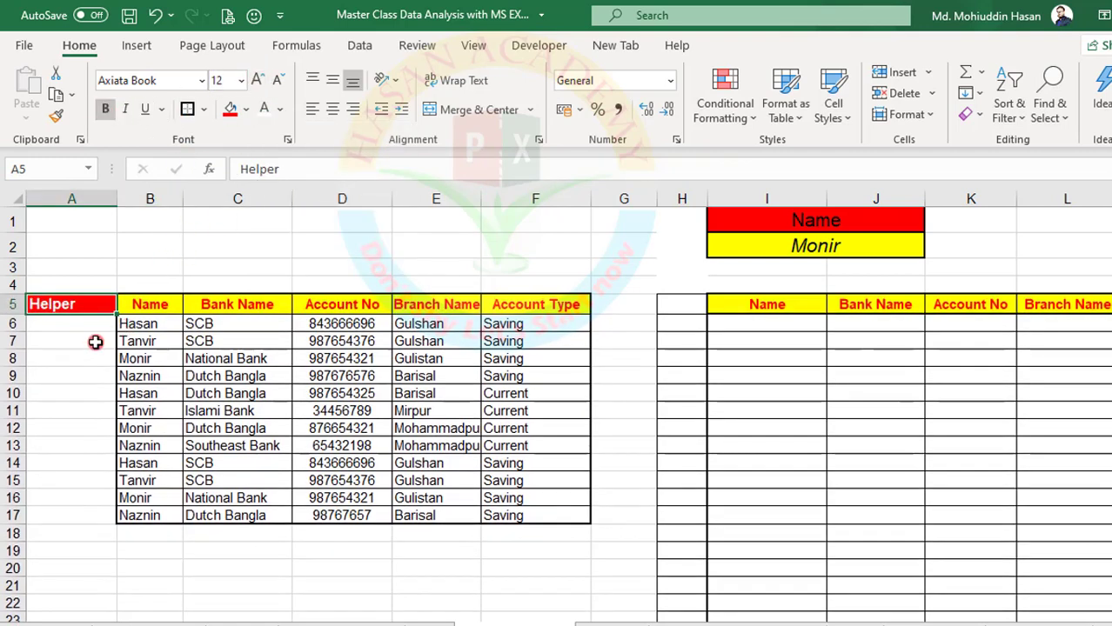
click(66, 325)
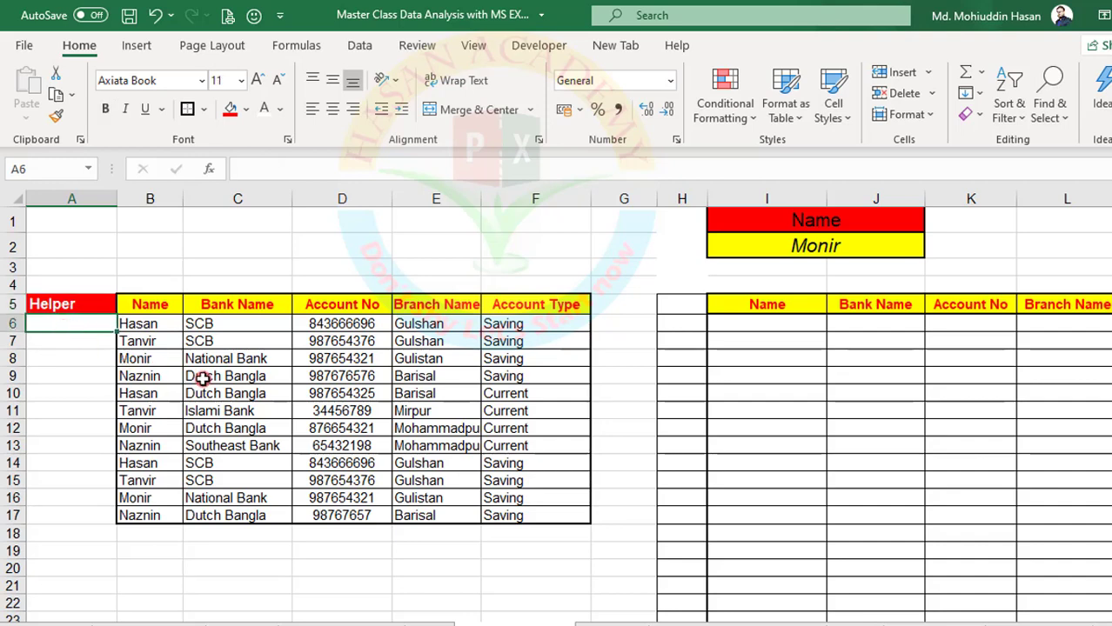
text(=)
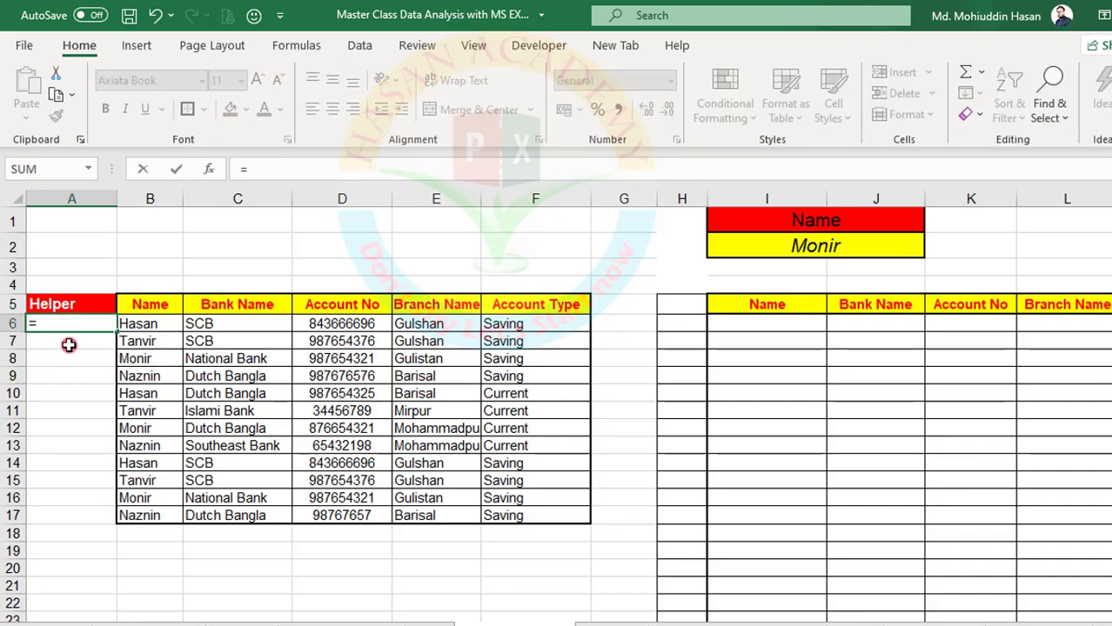
click(129, 321)
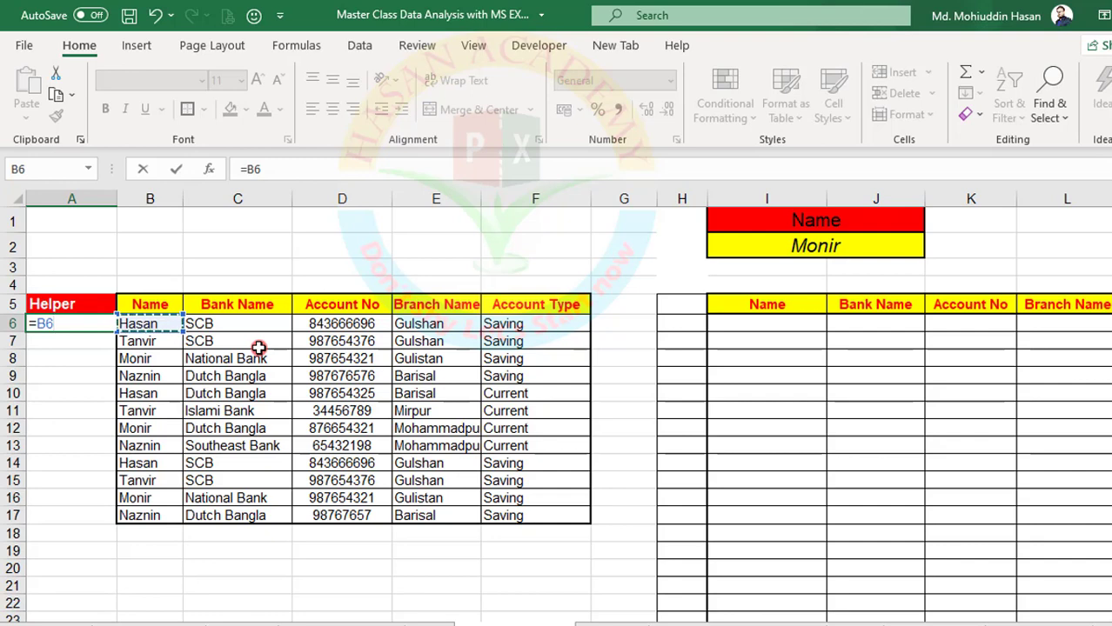
text(&"_"&)
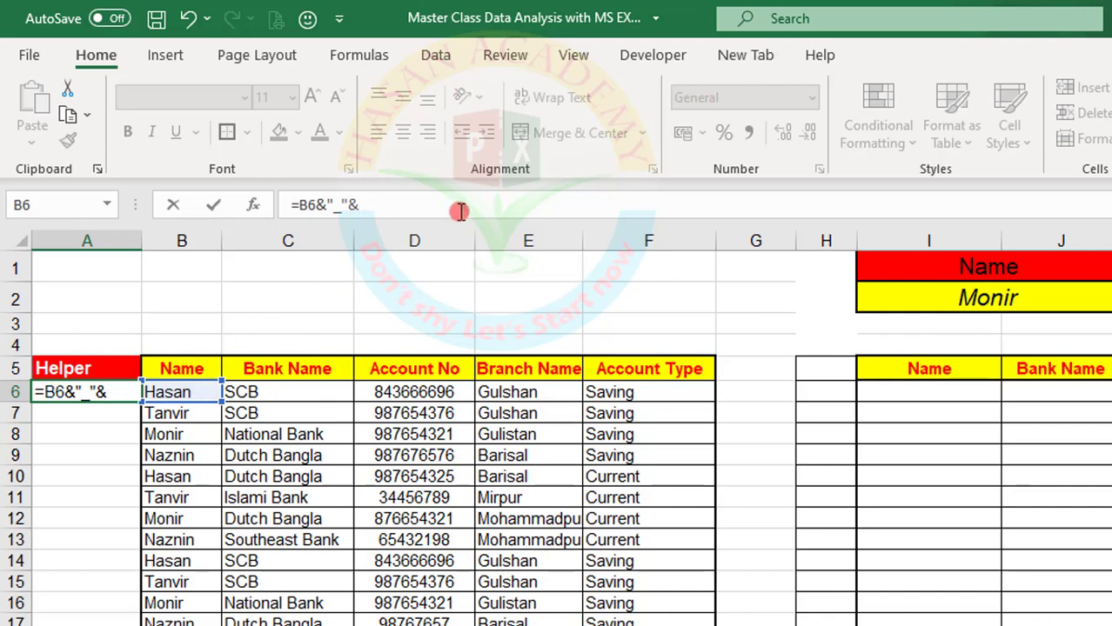
text(/co)
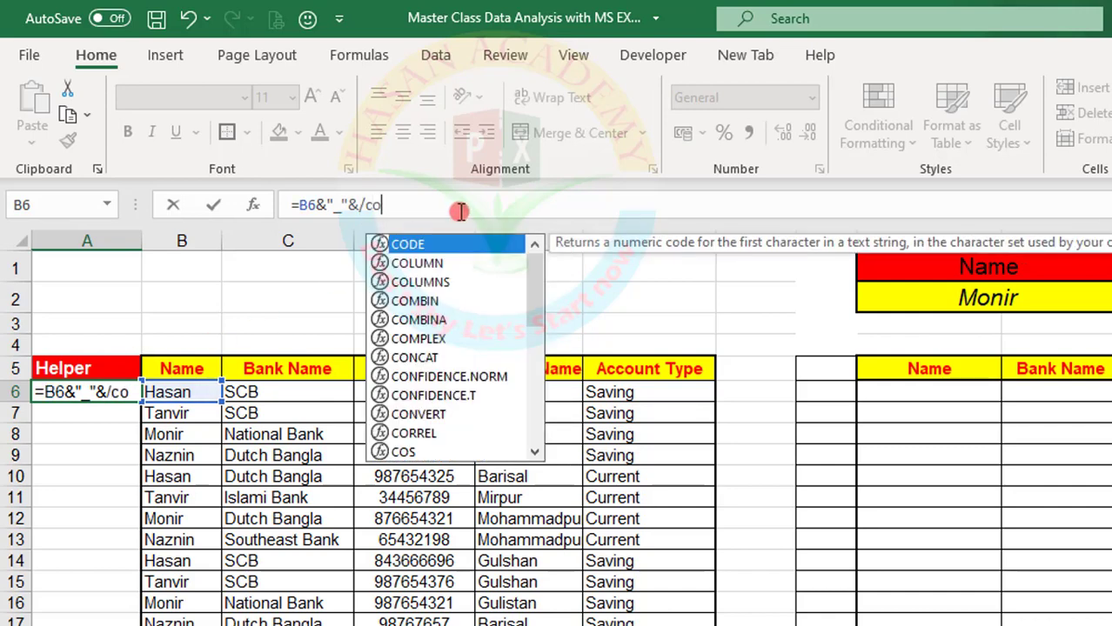
key(BackSpace)
key(BackSpace)
key(BackSpace)
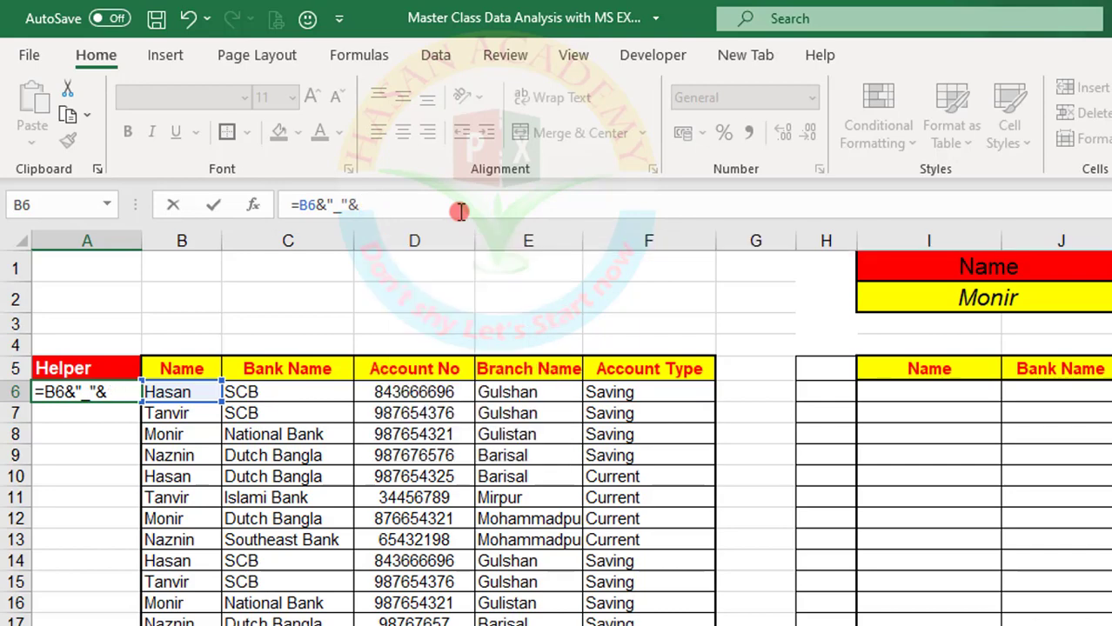
text(Coun)
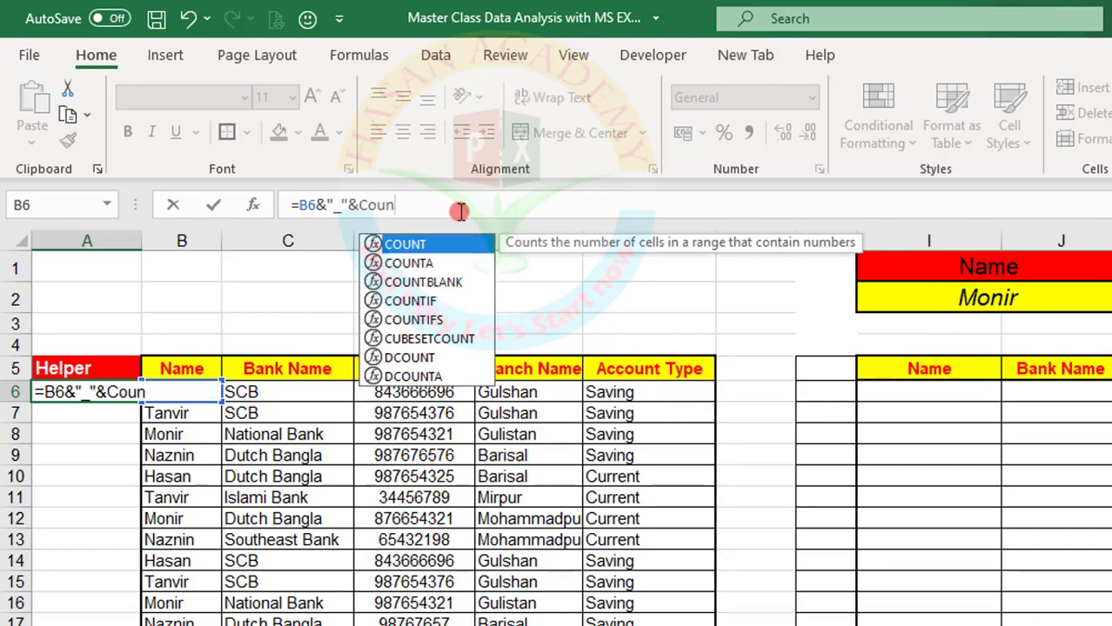
text(ti)
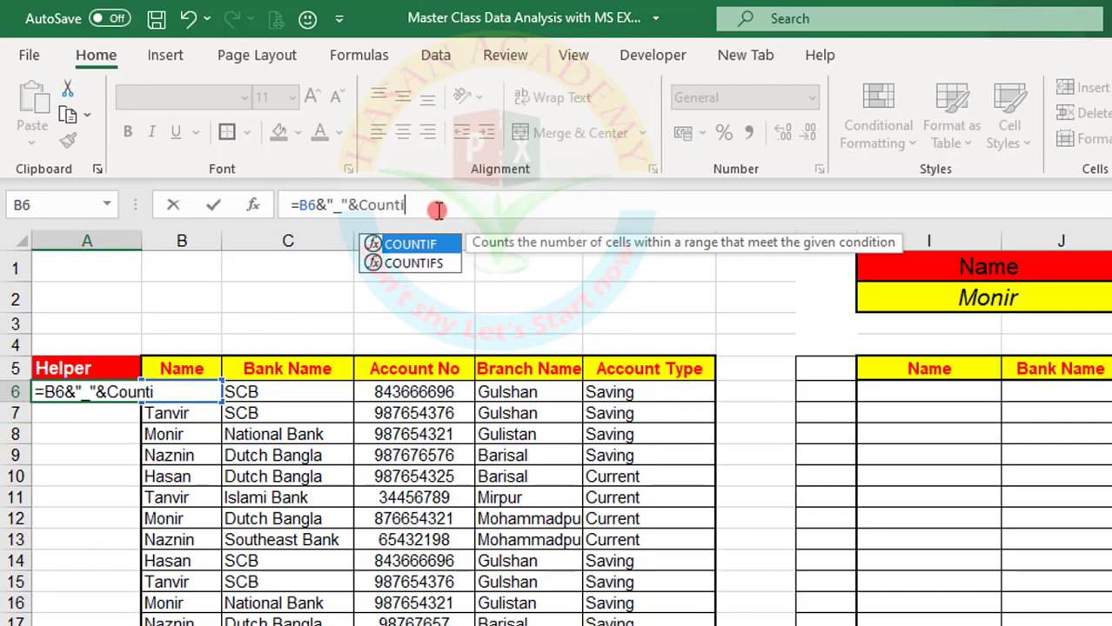
double_click(402, 246)
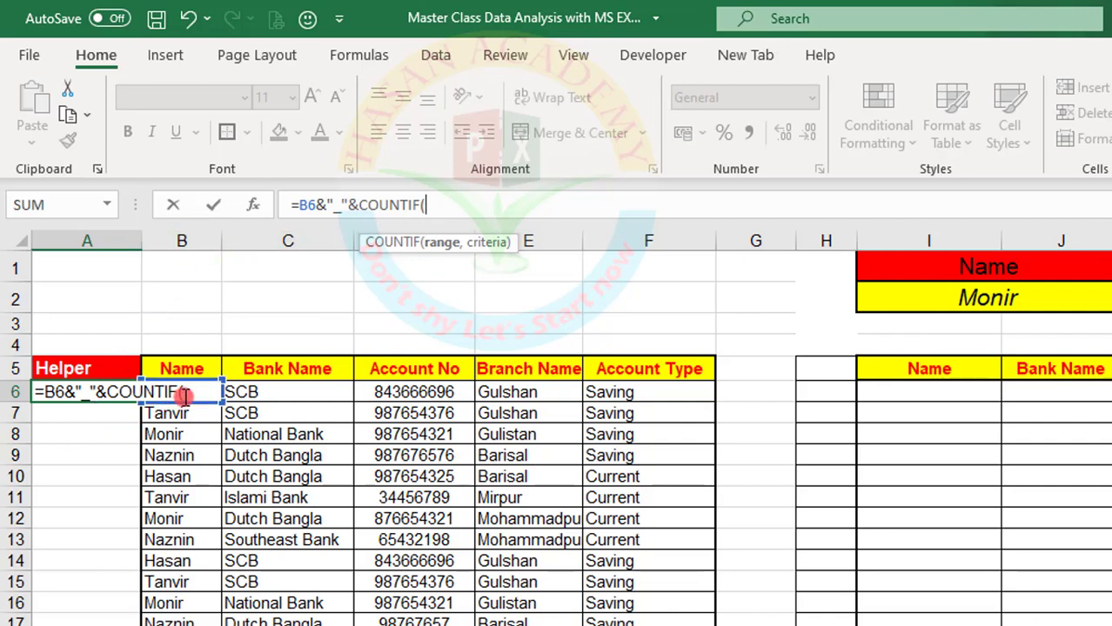
key(BackSpace)
key(BackSpace)
key(BackSpace)
key(BackSpace)
key(BackSpace)
key(BackSpace)
key(BackSpace)
key(Escape)
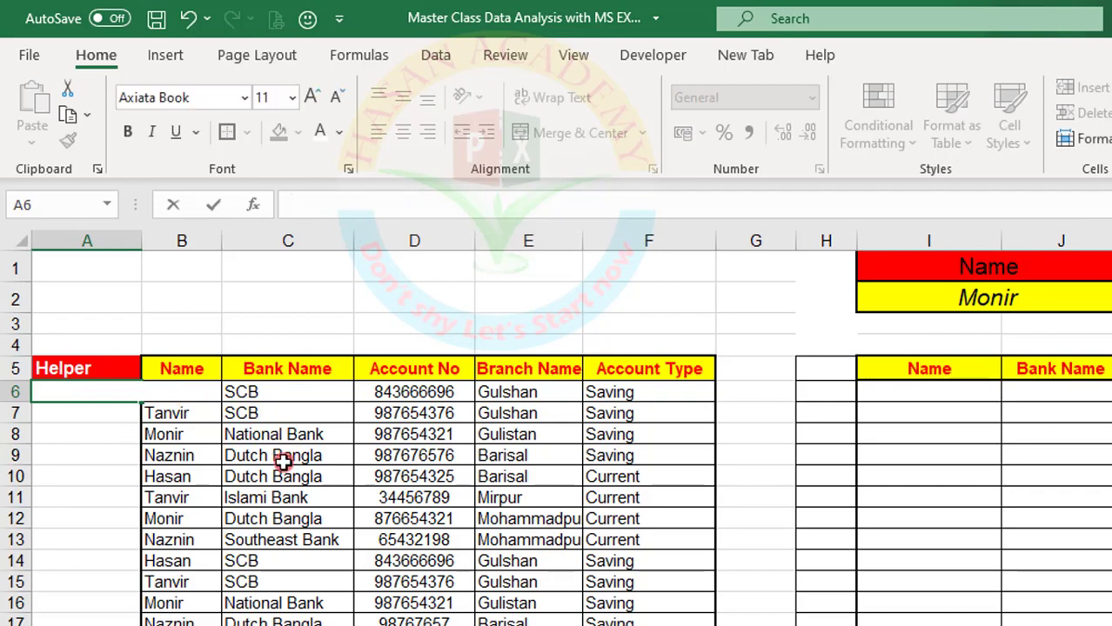
Widen the Name column B and the Helper column A to make room for a long formula
click(283, 462)
drag(221, 240, 387, 249)
drag(137, 248, 273, 250)
Enter the Helper formula =B6&"_"&COUNTIF(B6:B6,B6) in A6 and check it against the name cell B6
click(114, 399)
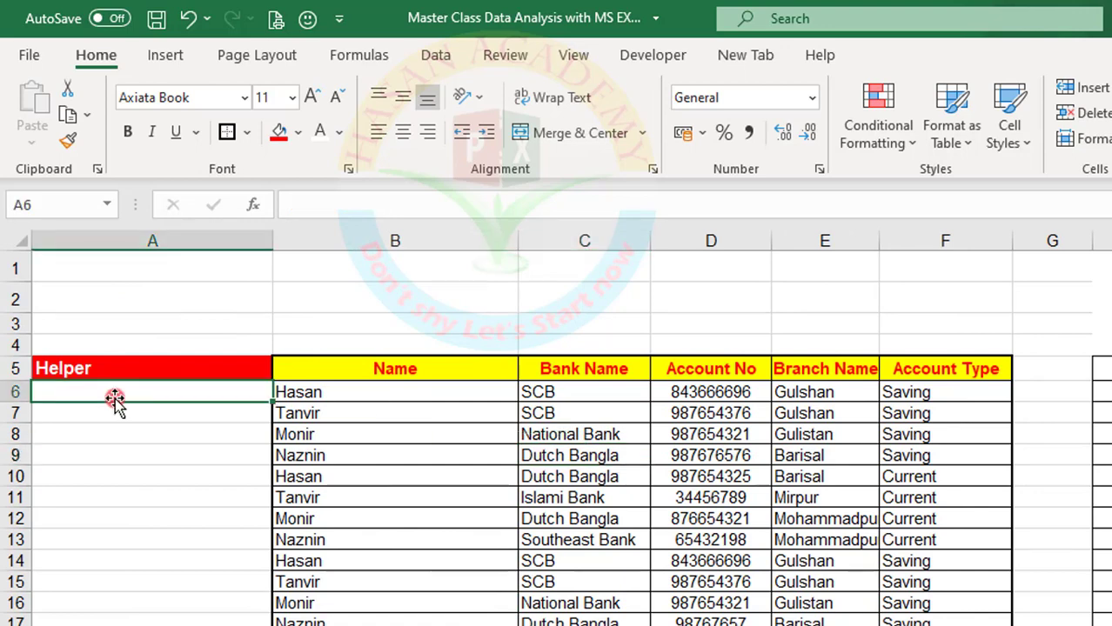
text(=)
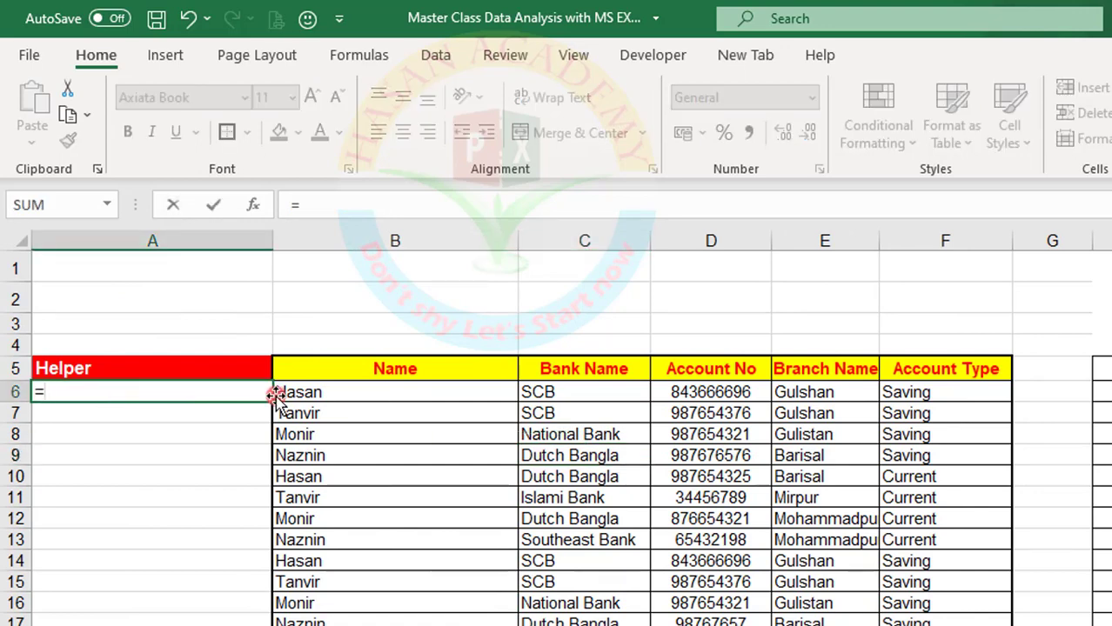
click(313, 391)
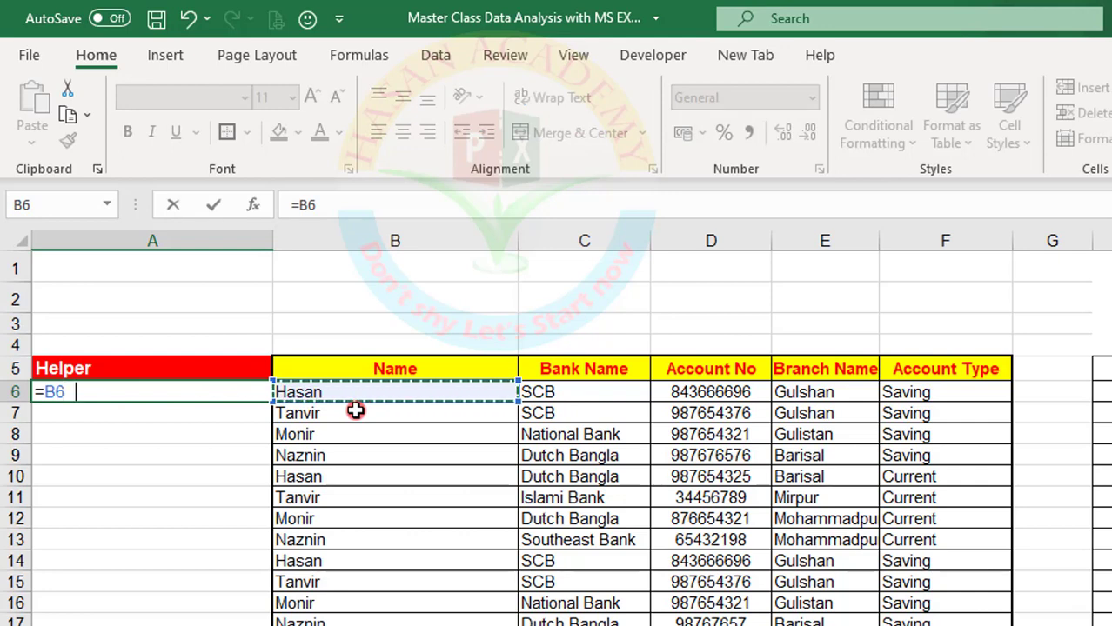
text(&"_"&)
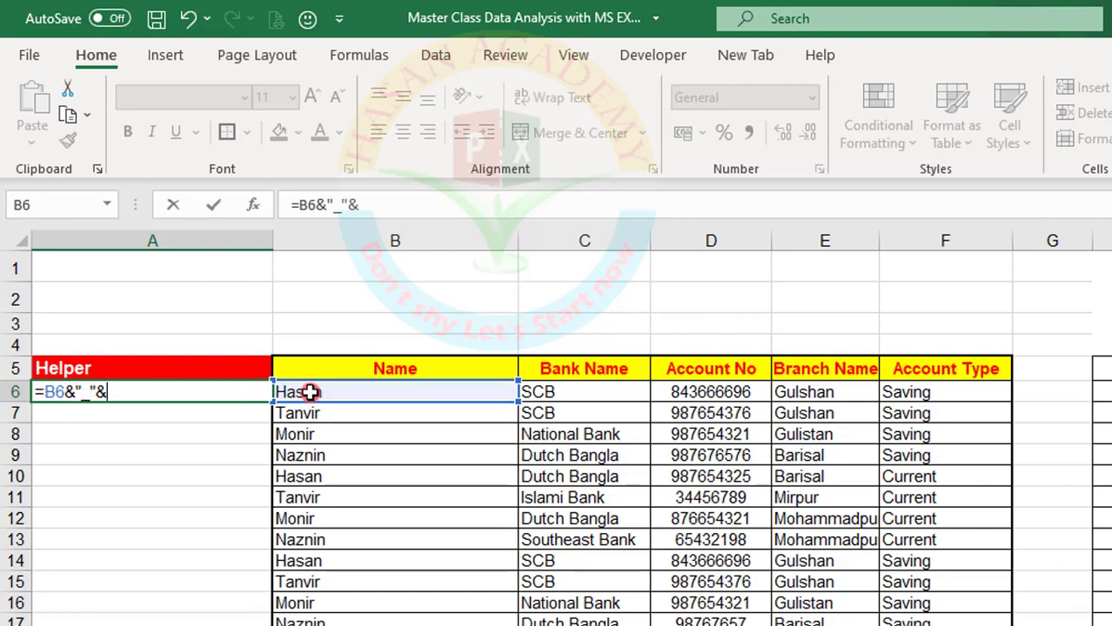
click(414, 209)
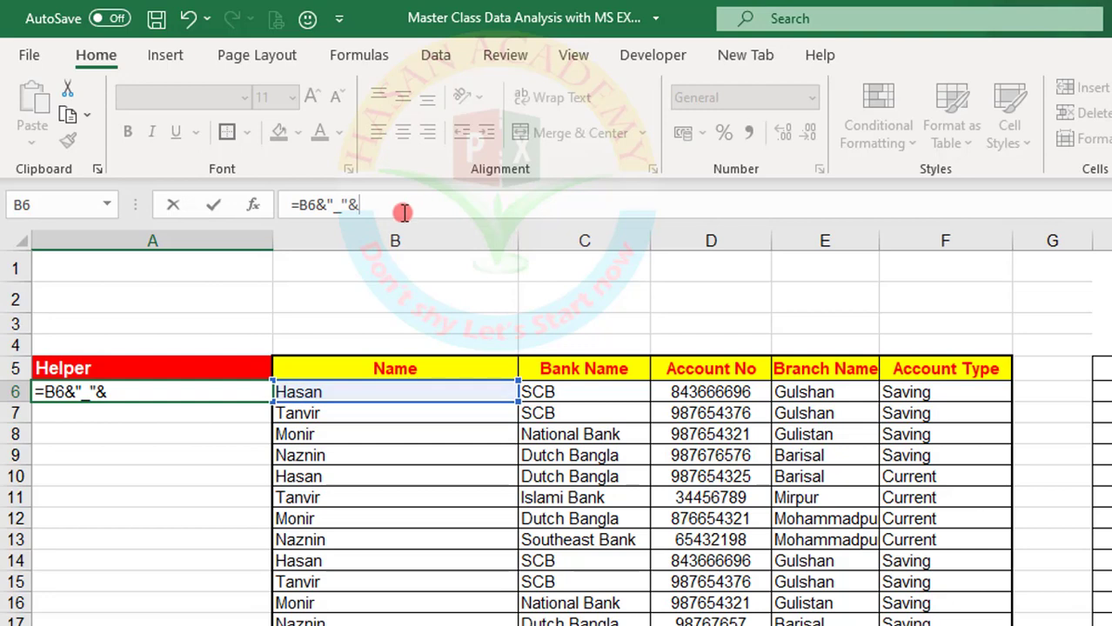
text(co)
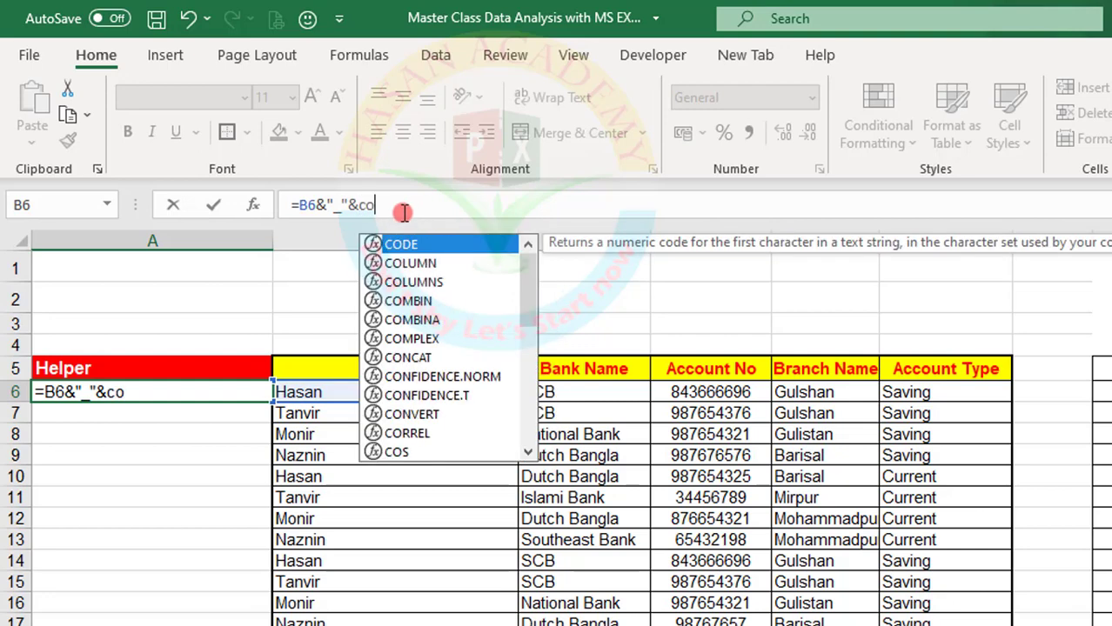
key(BackSpace)
text(ou)
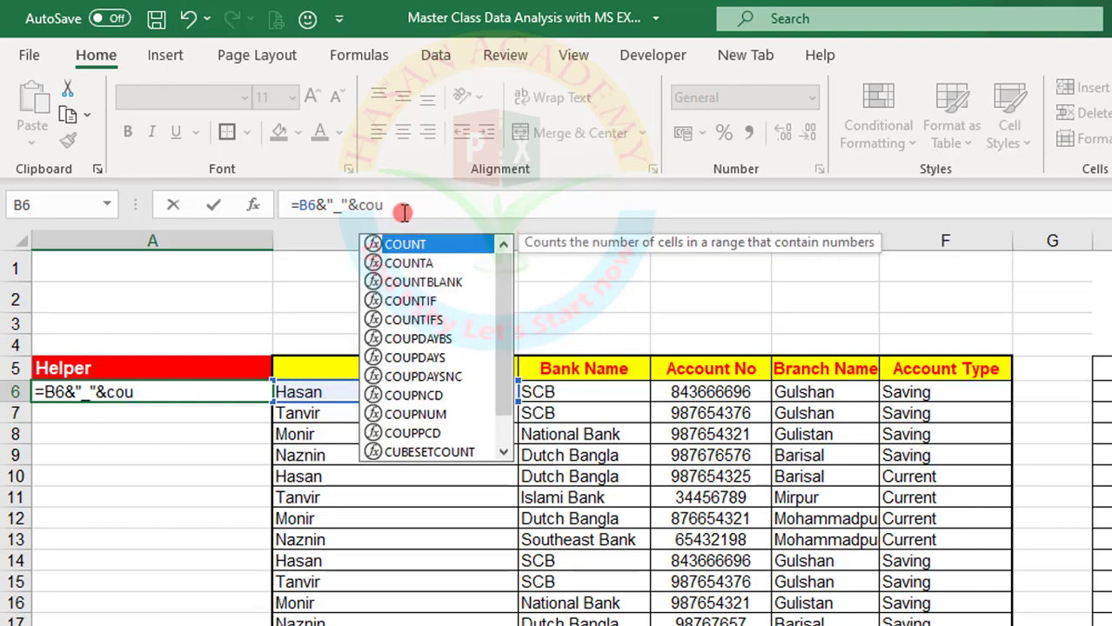
text(nt)
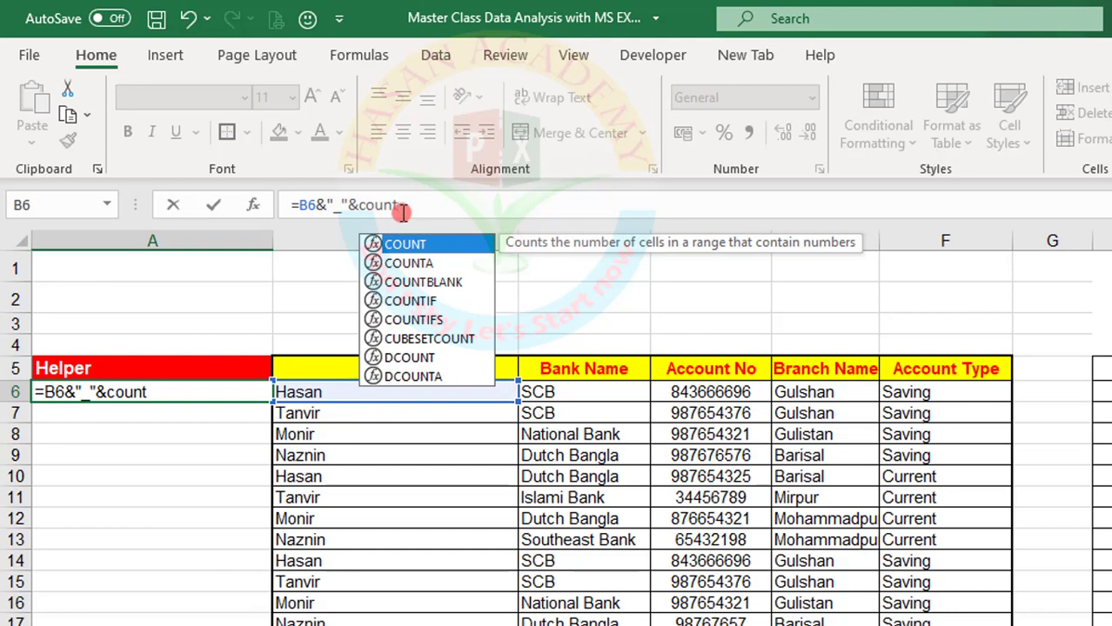
double_click(423, 301)
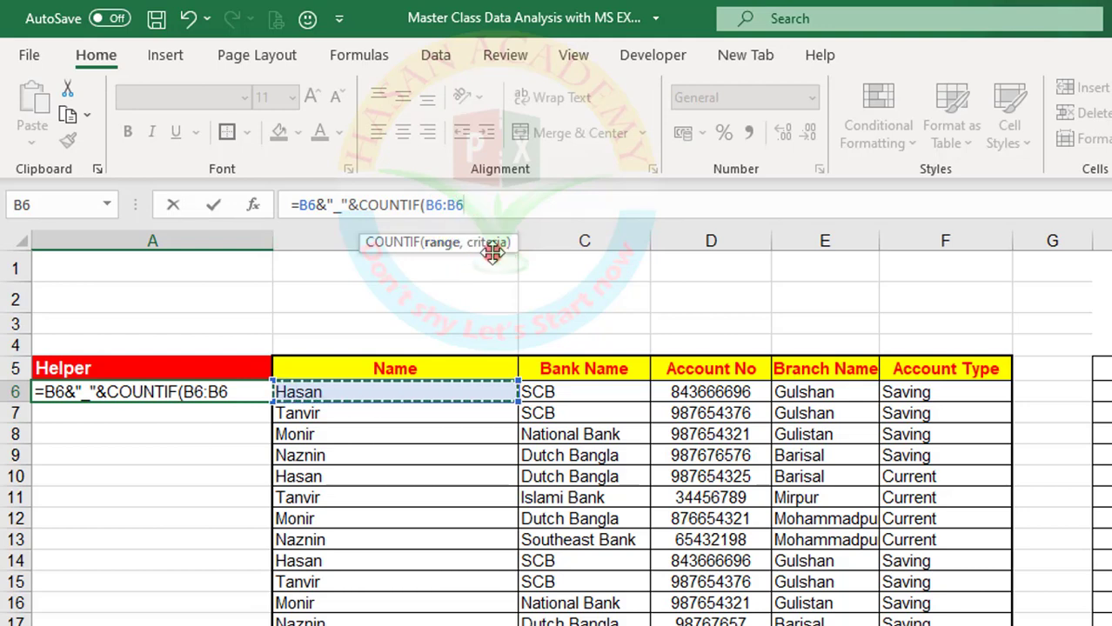
text(,B6)
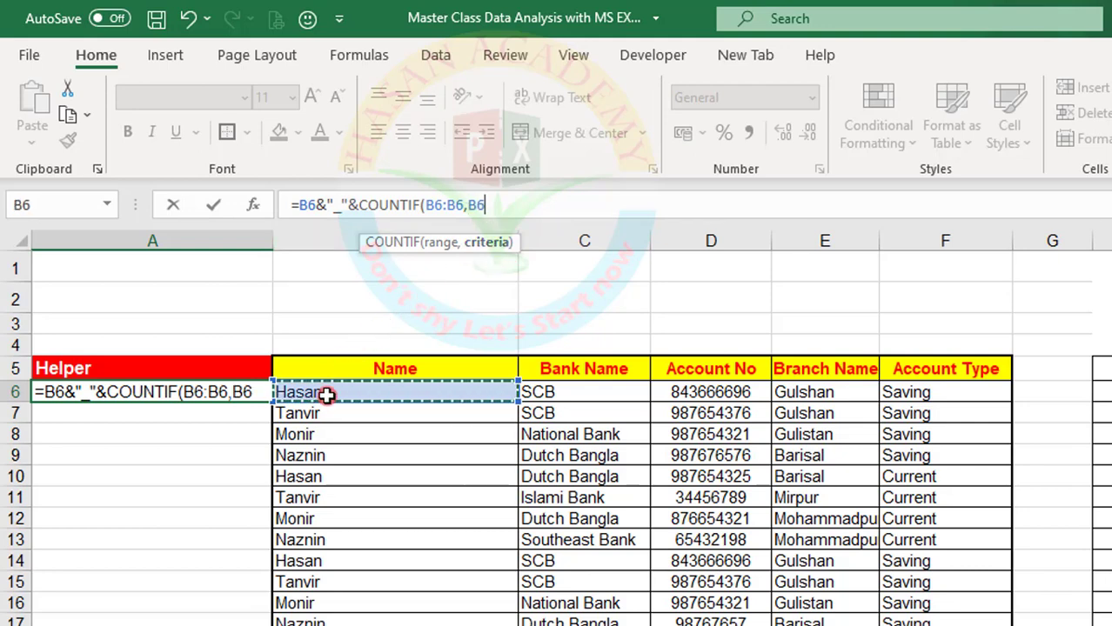
text())
key(Return)
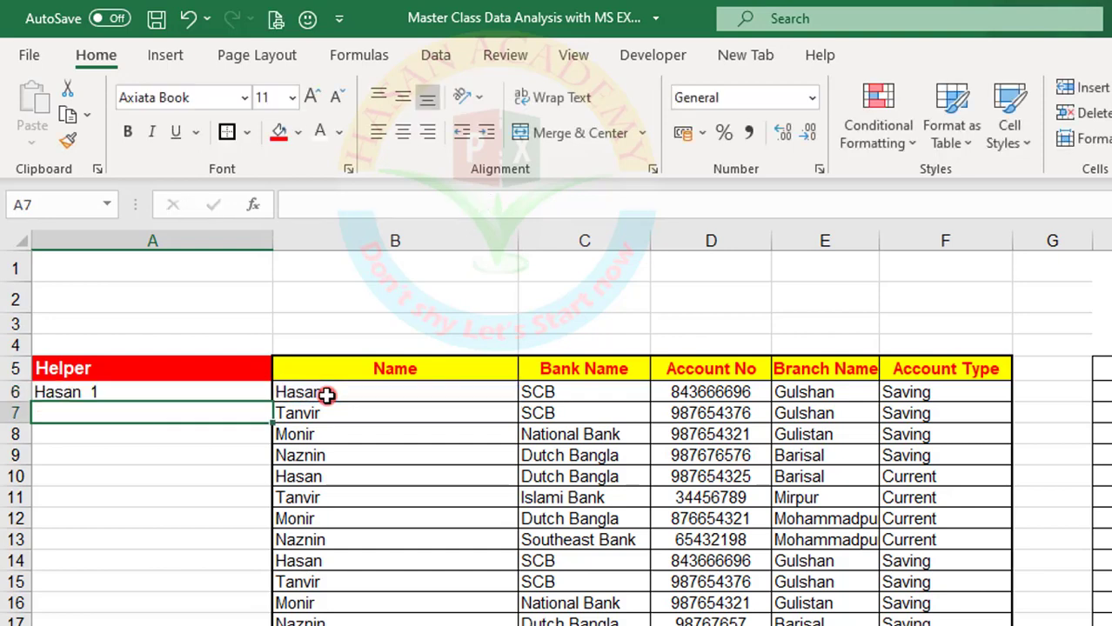
click(139, 393)
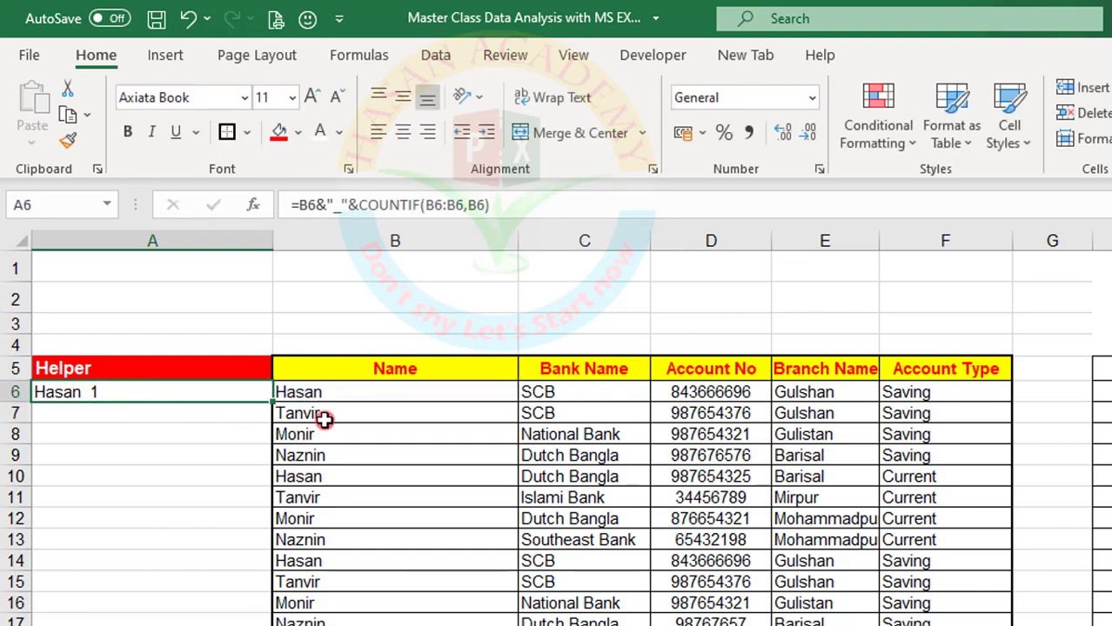
click(331, 388)
Enter the test formula =COUNTIF(B6:B6,B6) in A14 and compare its result with the name in B6
click(96, 559)
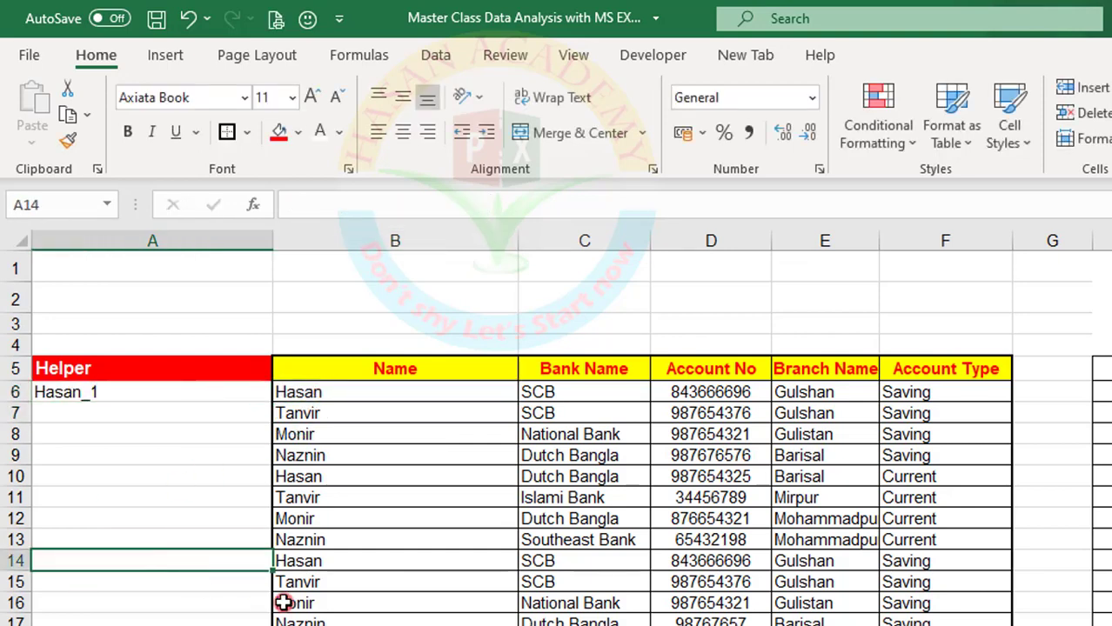
text(=)
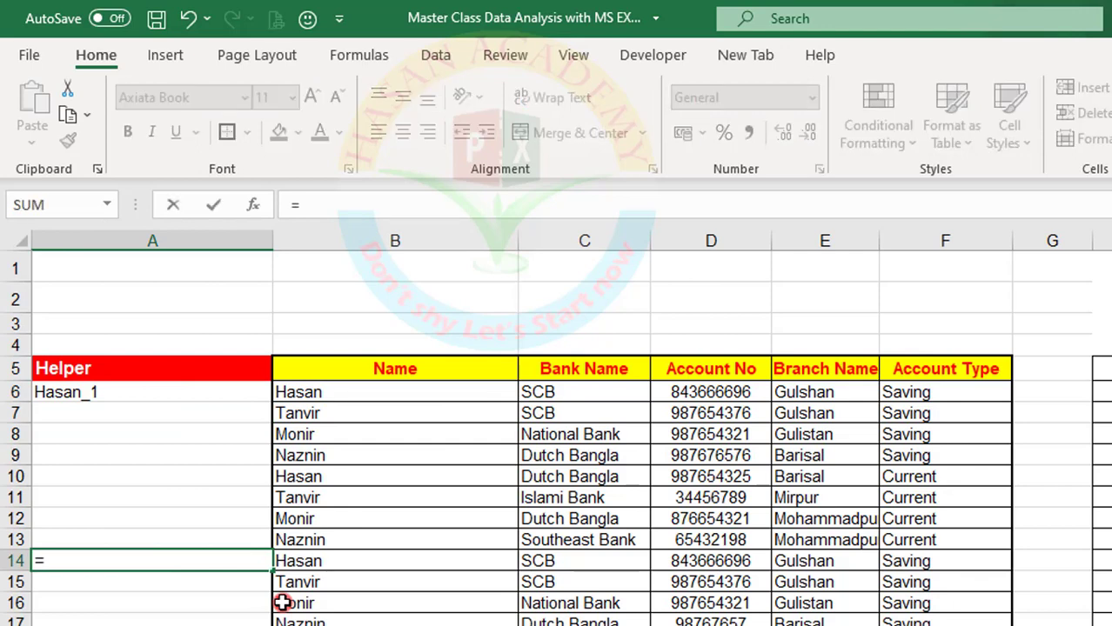
text(cou)
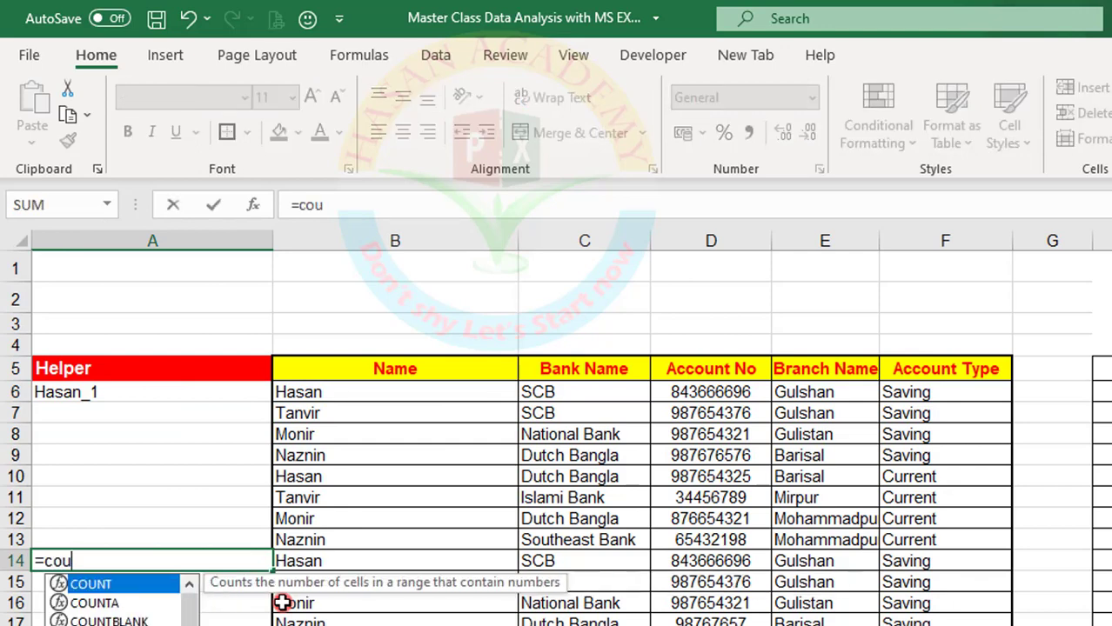
text(tn)
key(BackSpace)
key(BackSpace)
text(u)
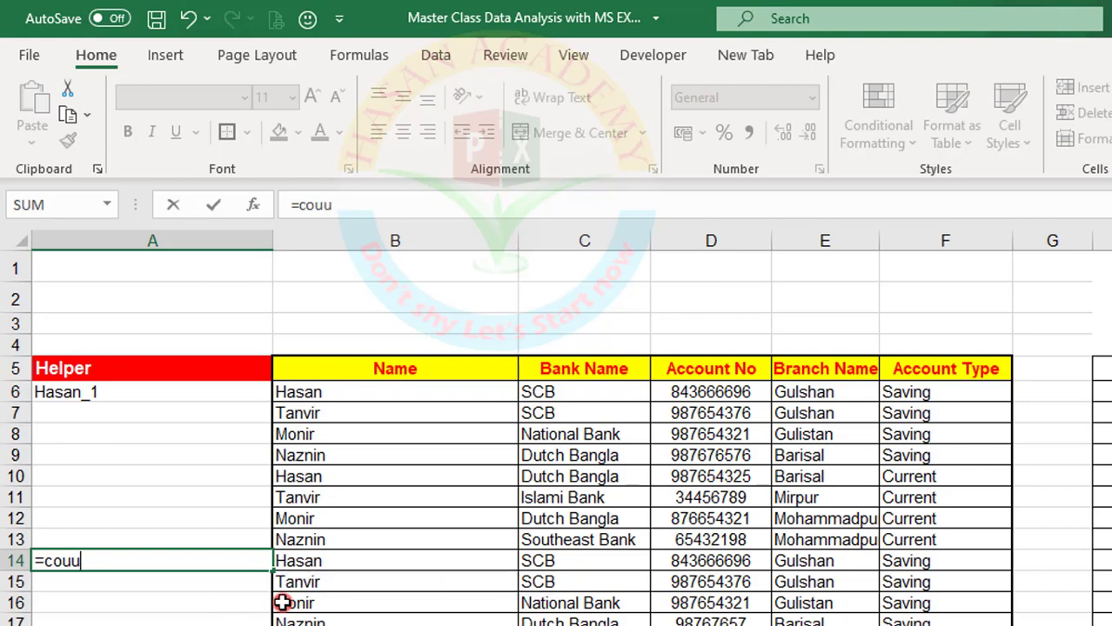
key(BackSpace)
text(n)
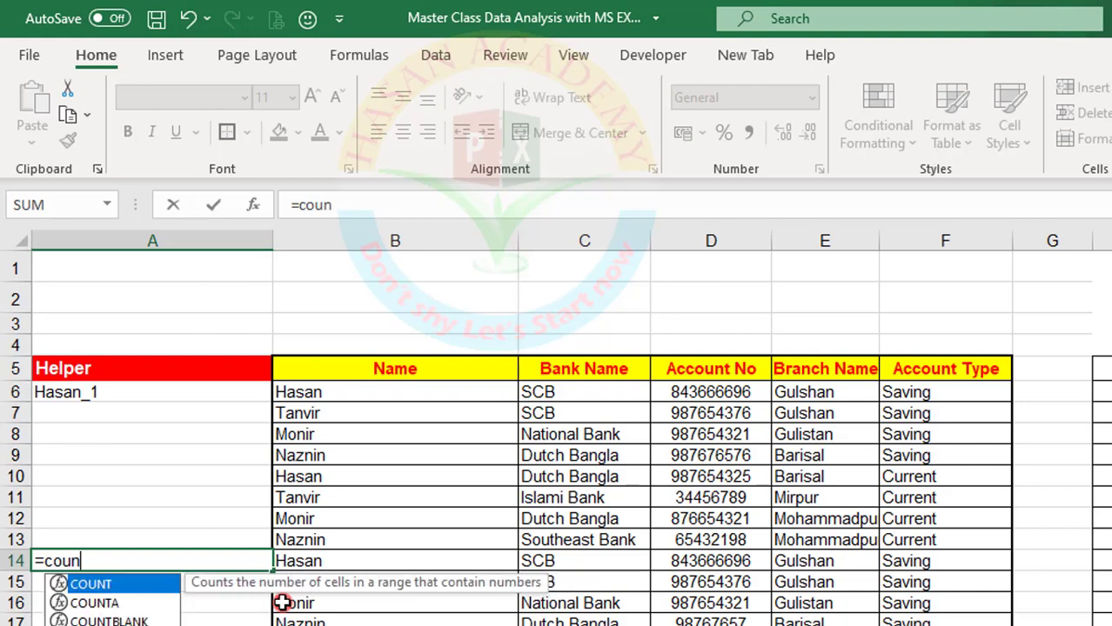
text(ti)
key(Tab)
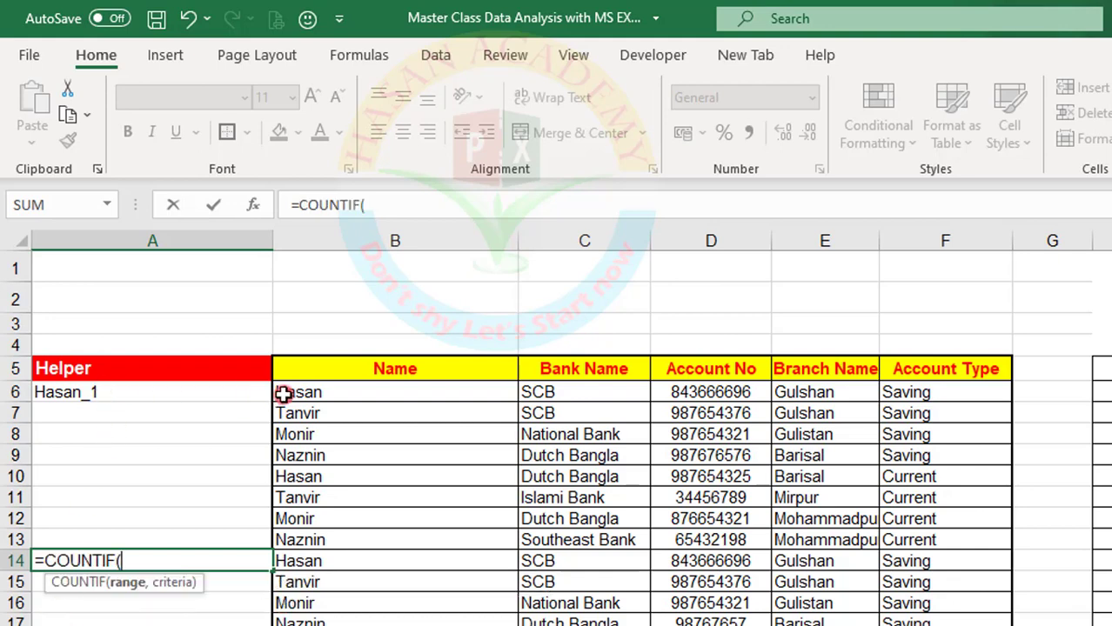
click(287, 393)
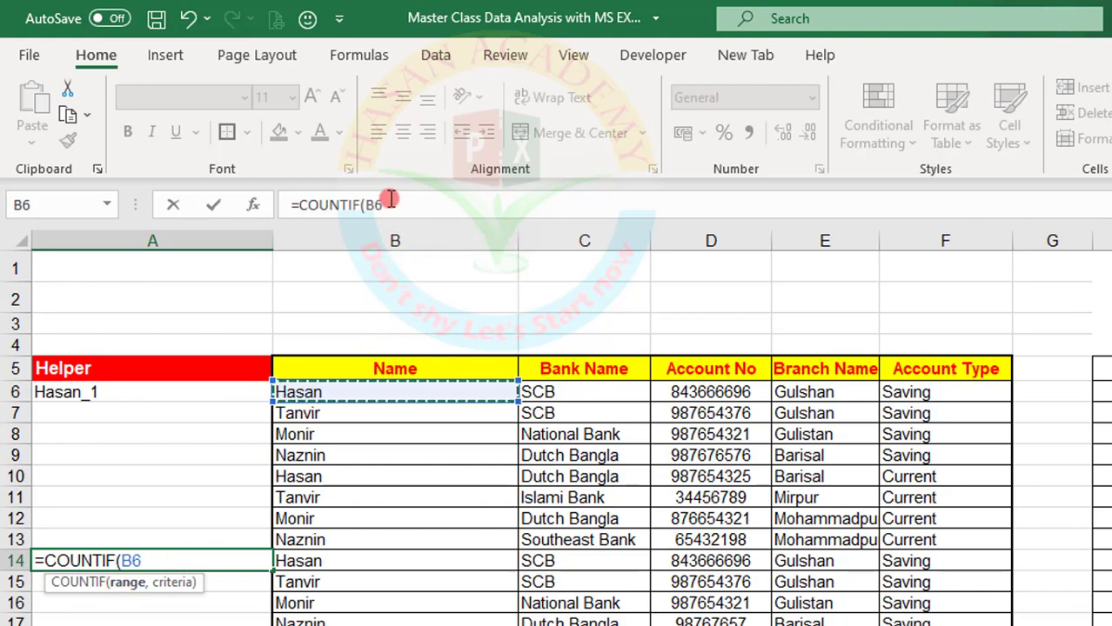
text(:B6)
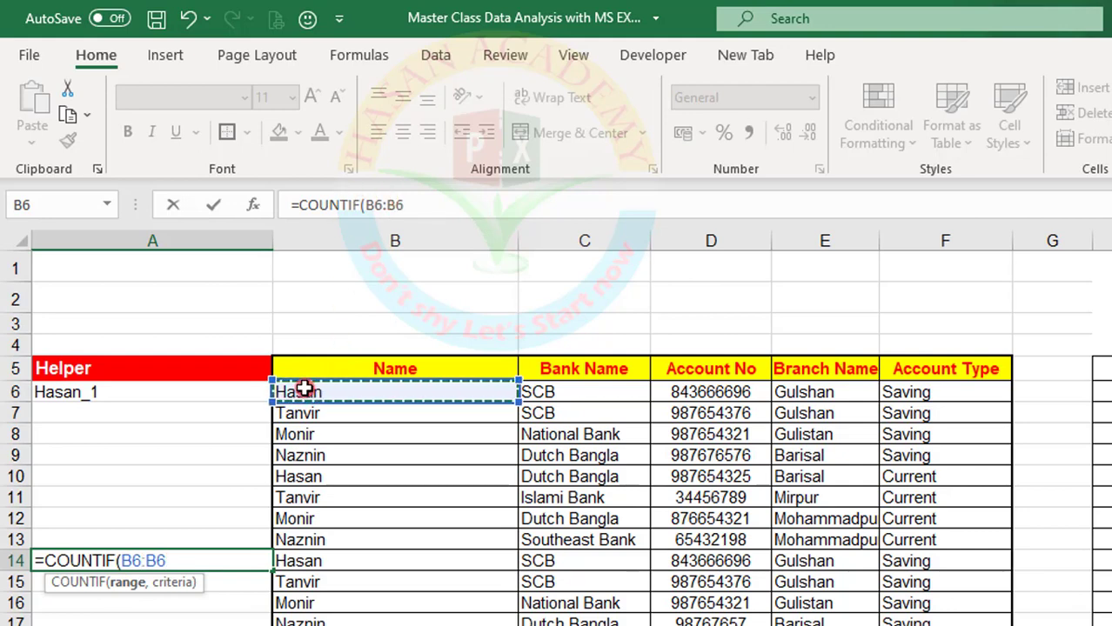
text(,)
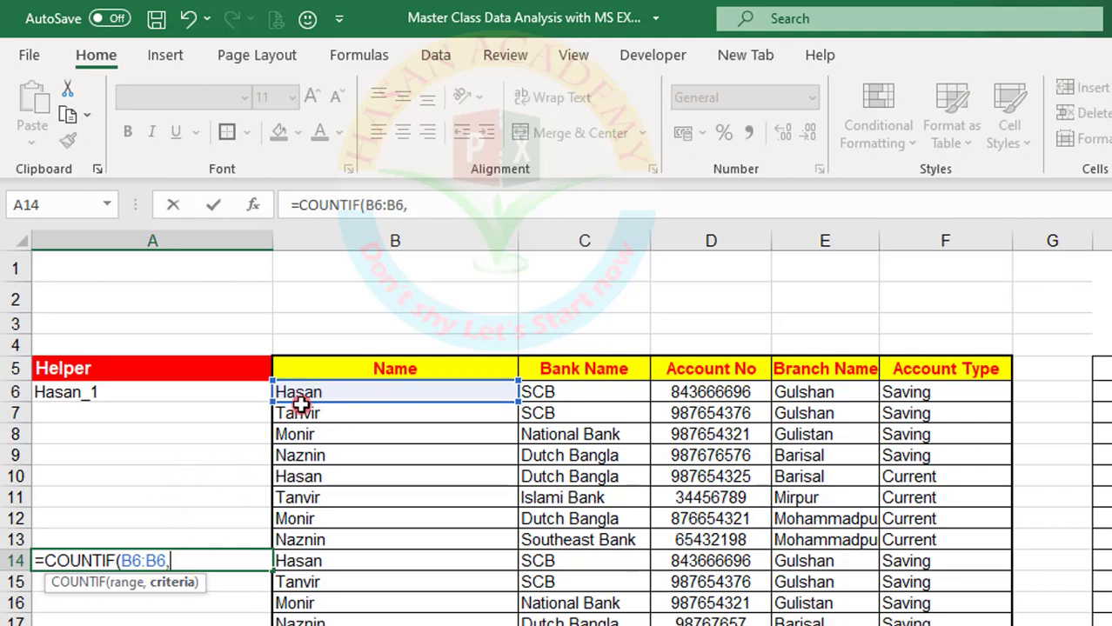
click(309, 393)
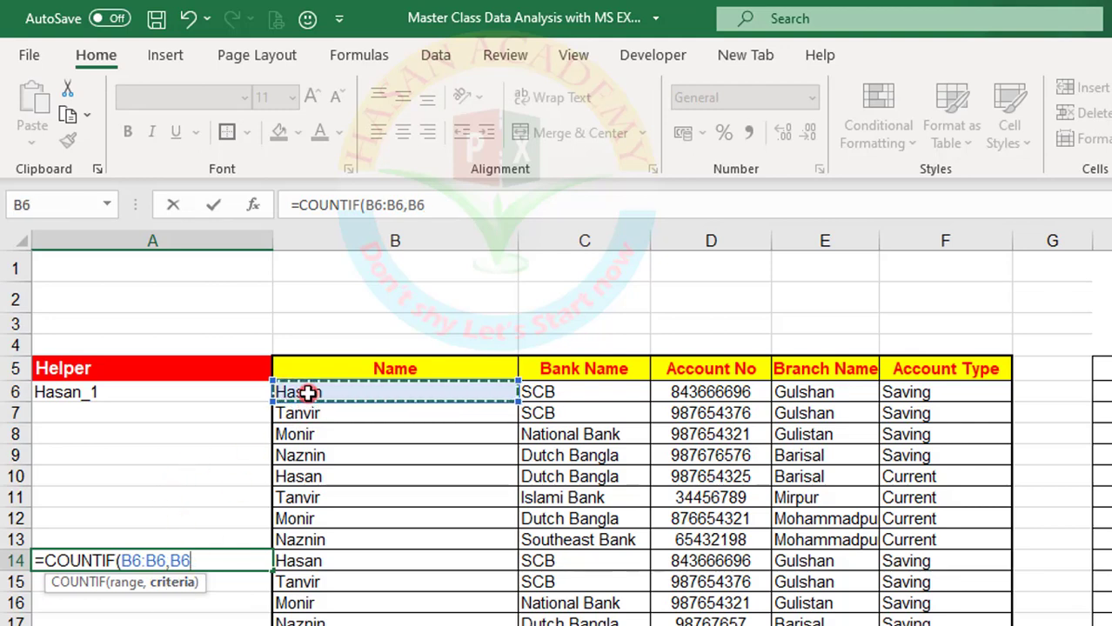
text())
key(Return)
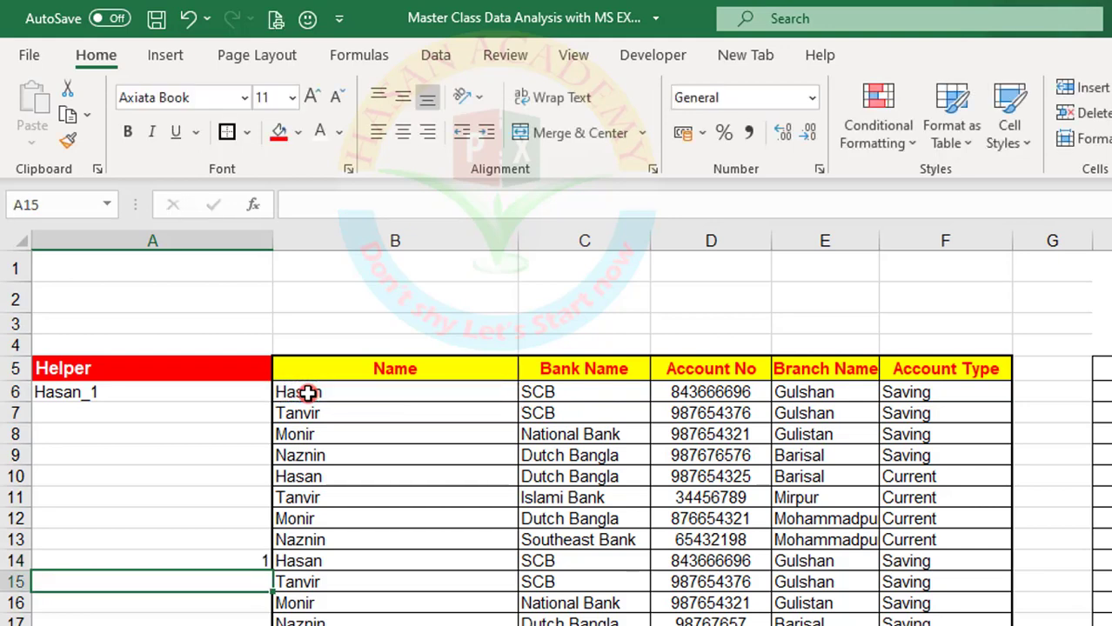
click(214, 557)
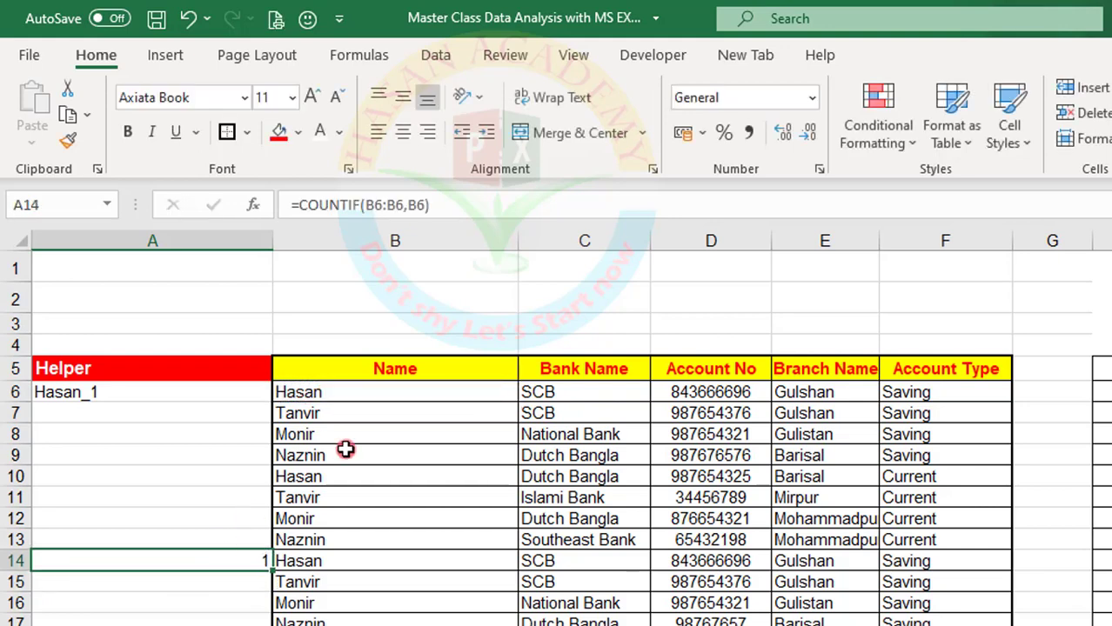
click(316, 393)
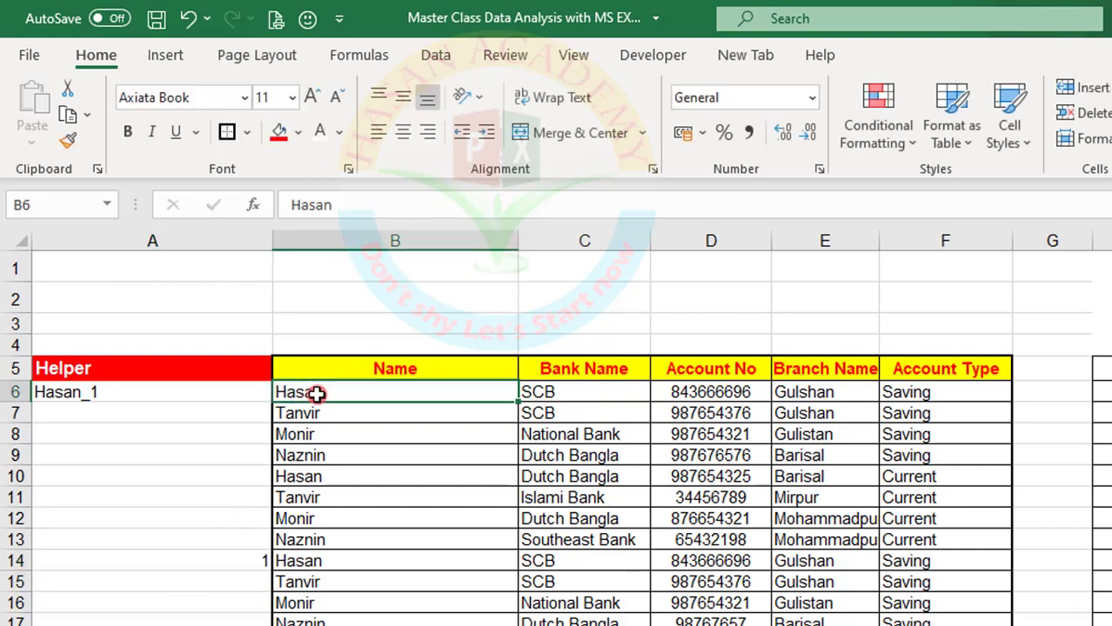
click(224, 559)
click(315, 393)
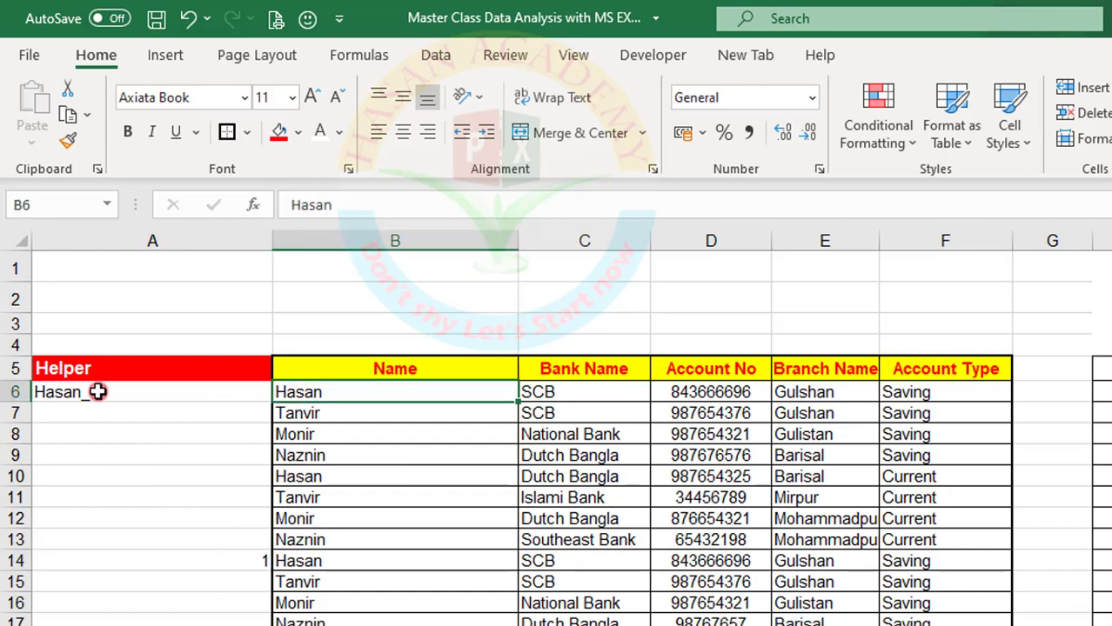
Anchor the start of the COUNTIF range in the A6 Helper formula, making it =B6&"_"&COUNTIF($B$6:B6,B6)
click(82, 392)
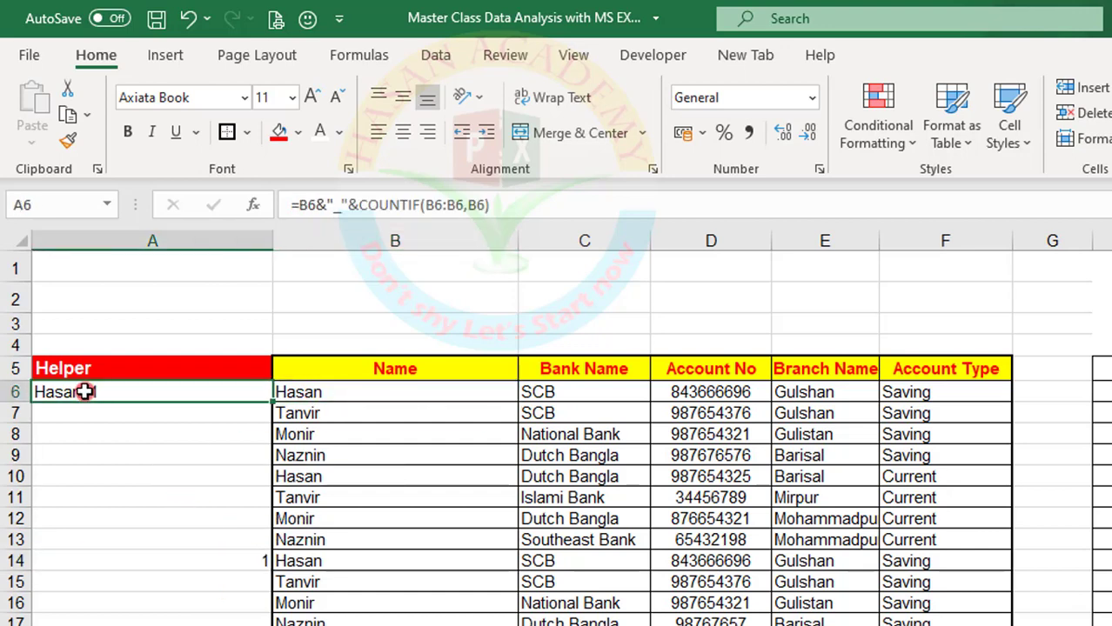
click(358, 205)
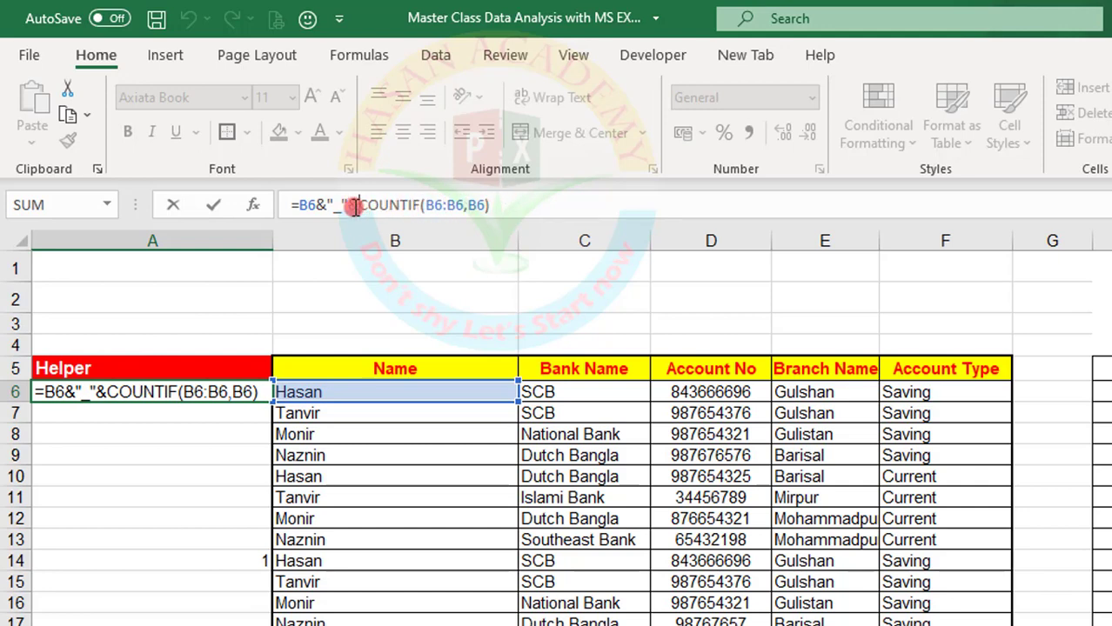
key(Return)
click(310, 397)
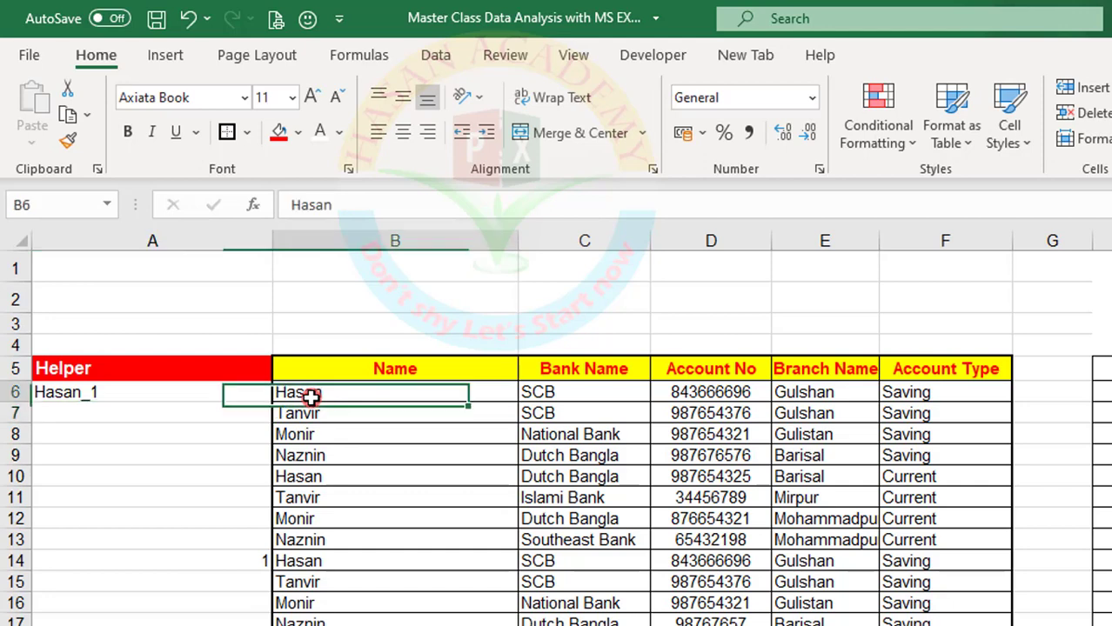
click(119, 394)
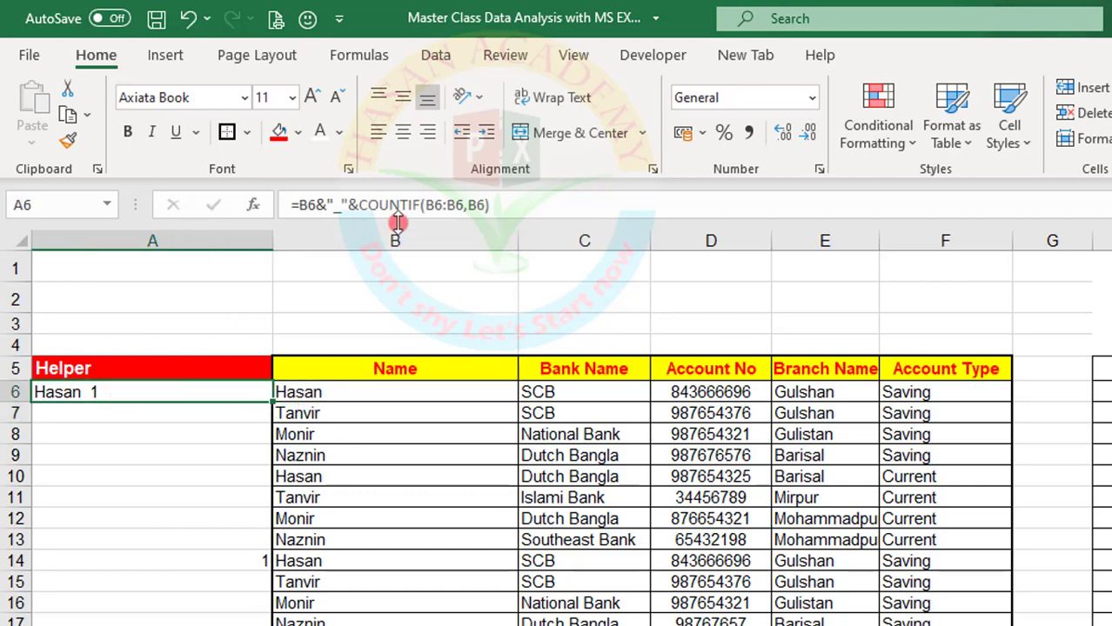
click(435, 201)
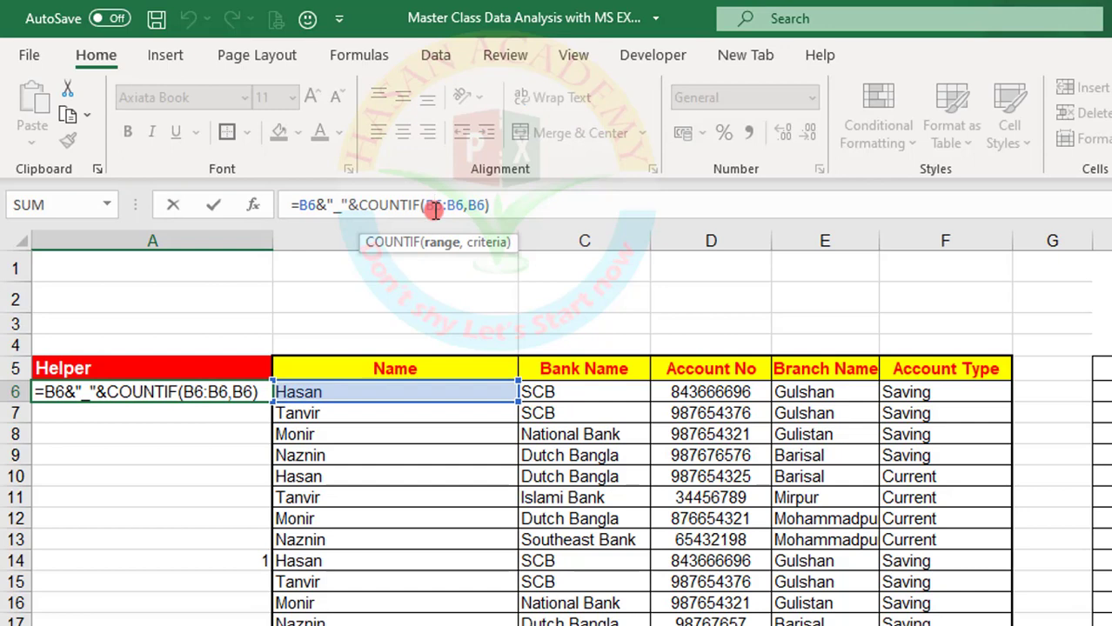
key(F4)
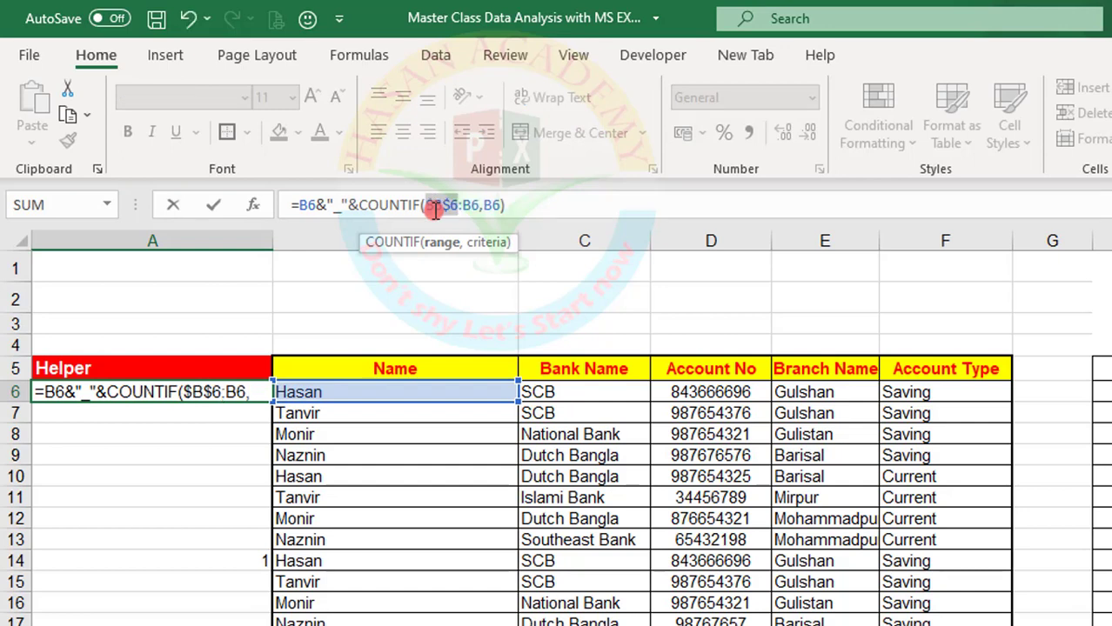
key(Return)
Fill the Helper formula from A6 down to A17
click(105, 391)
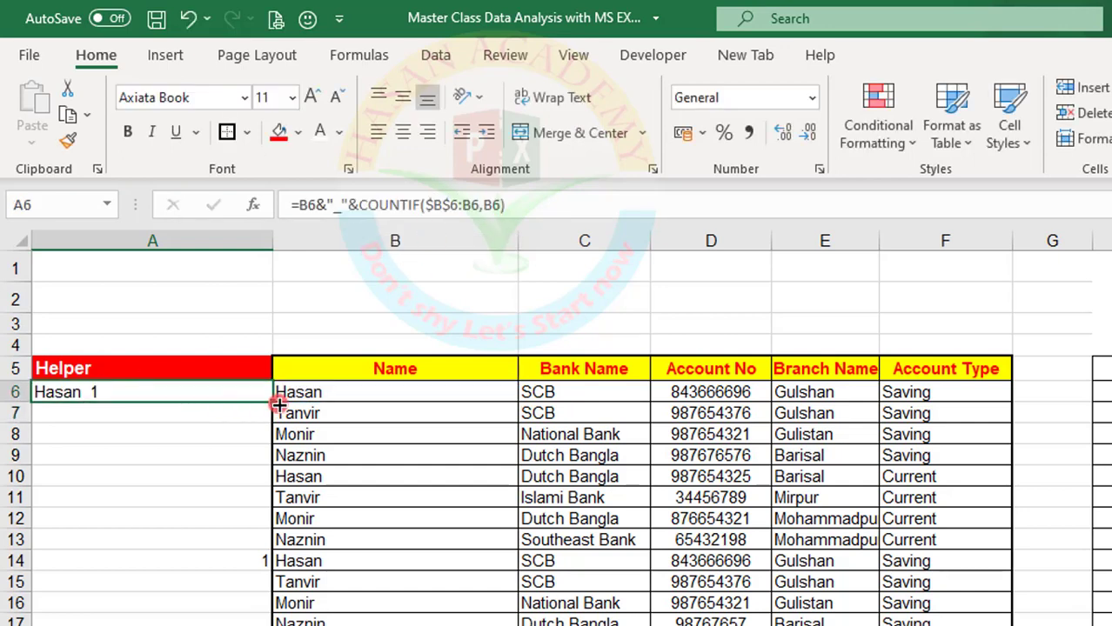
drag(275, 402, 246, 600)
click(90, 392)
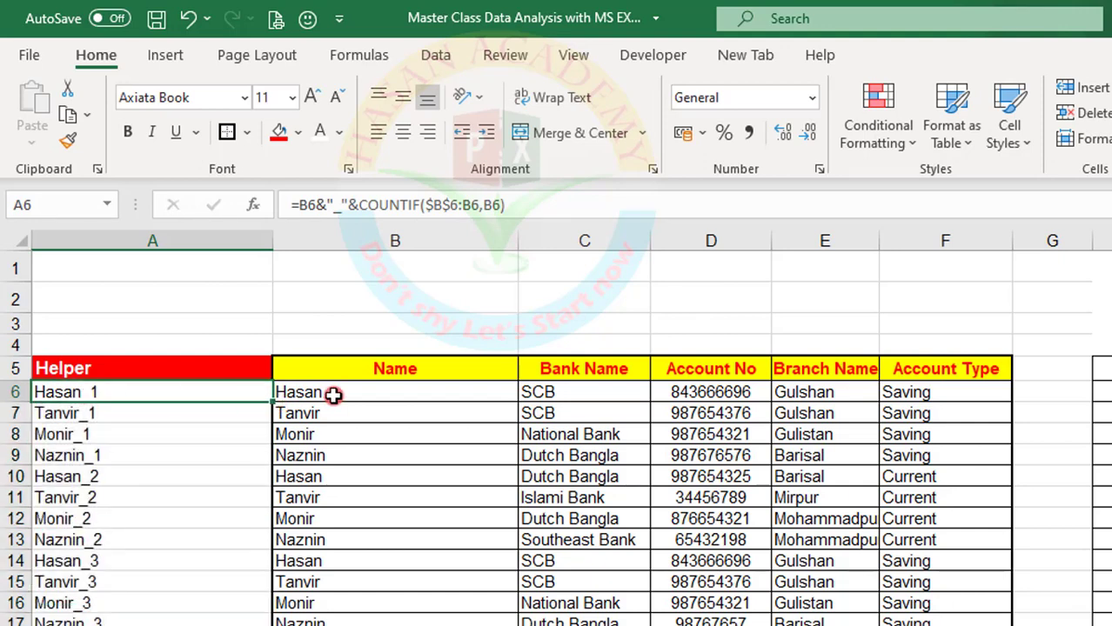
Compare the numbered Helper entries in rows 6 to 10 with the names beside them, including the repeat in B10
click(330, 392)
click(75, 414)
click(280, 414)
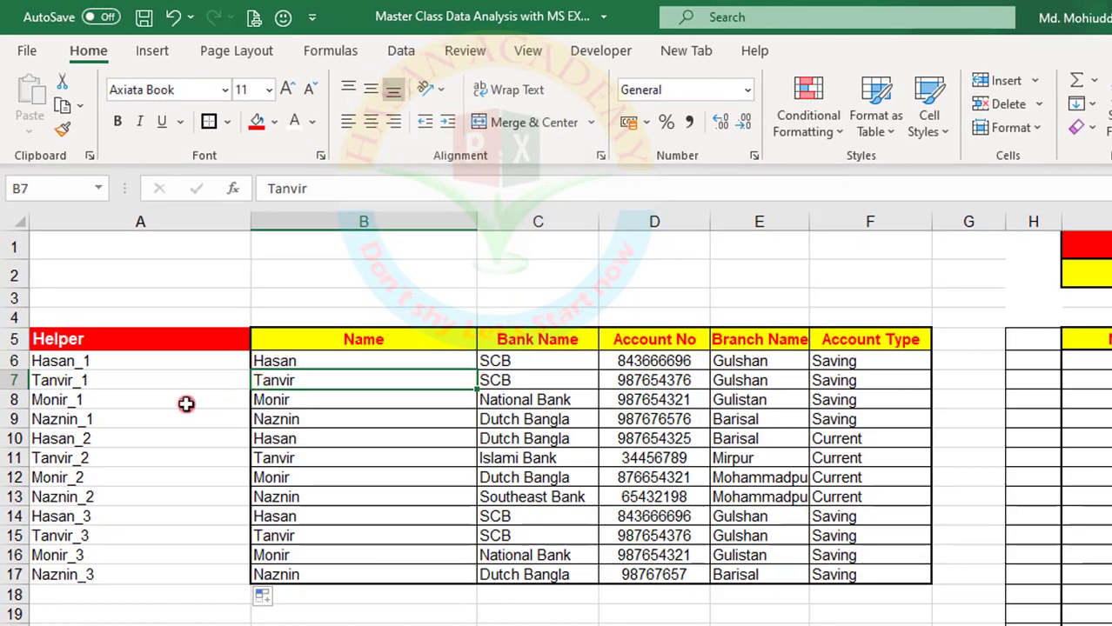
click(75, 399)
click(292, 399)
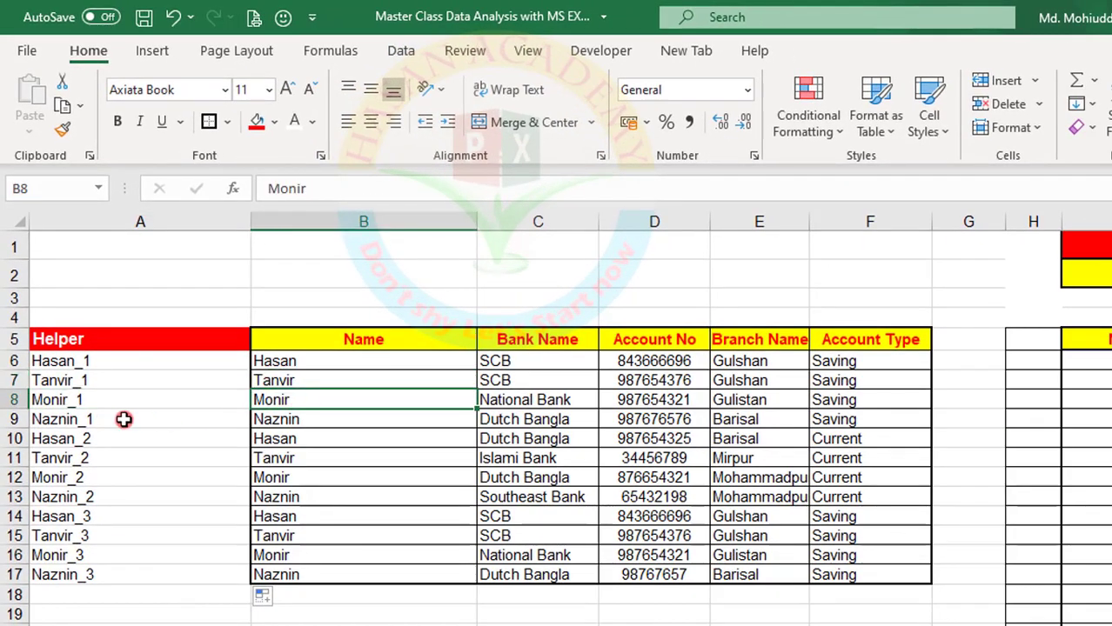
click(236, 420)
click(278, 419)
click(131, 440)
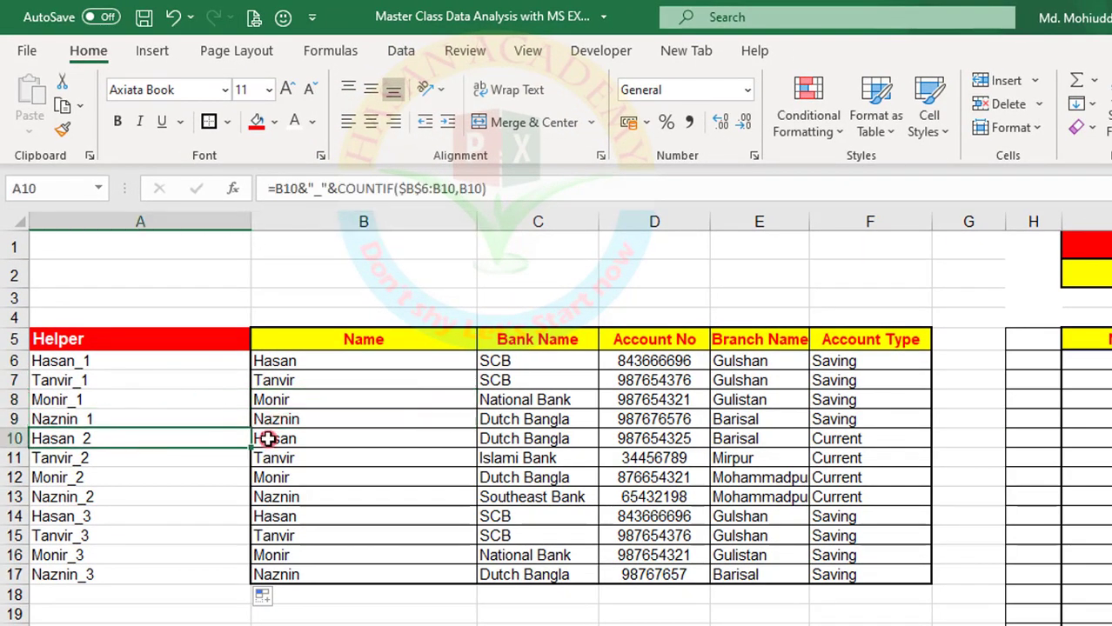
click(268, 439)
click(286, 364)
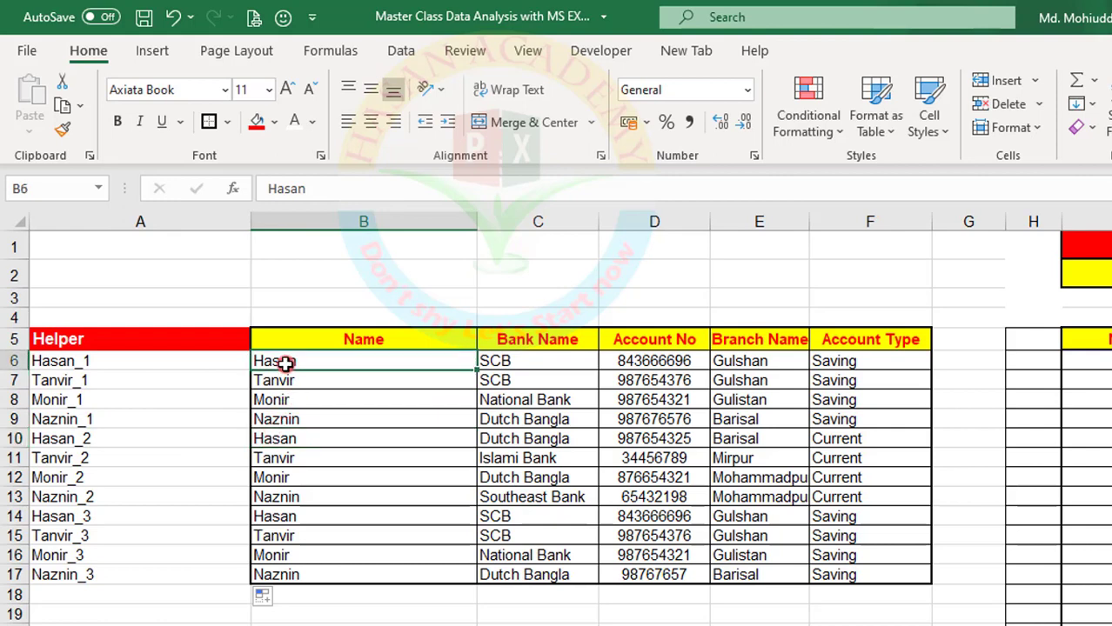
click(269, 438)
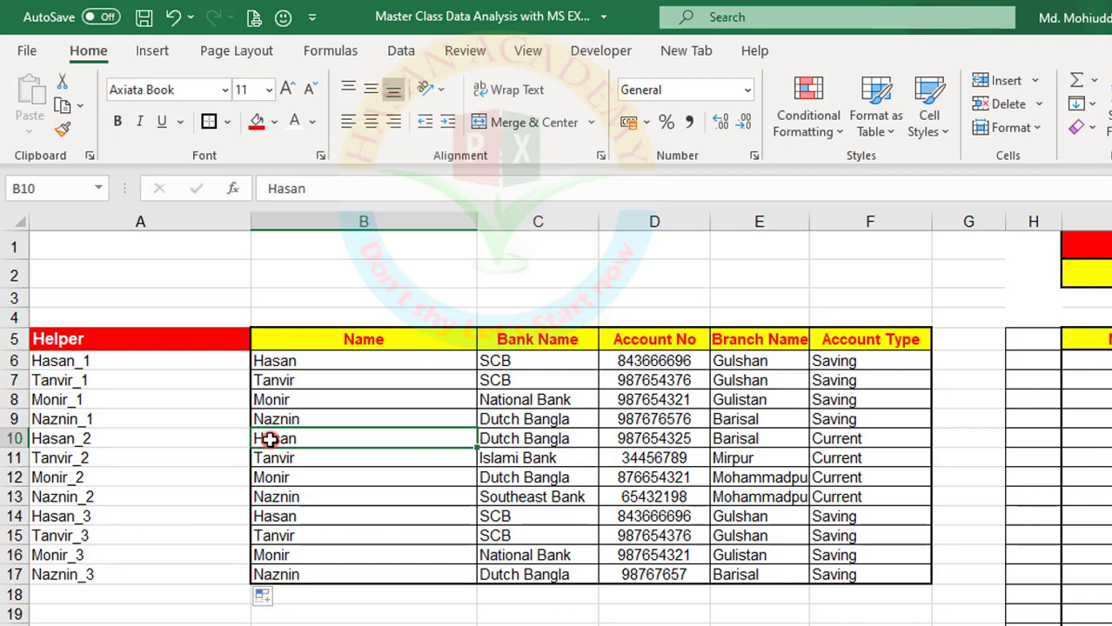
Examine the Helper formulas in A10 and A9 to see how the COUNTIF range expands from $B$6
click(73, 441)
click(310, 189)
key(Return)
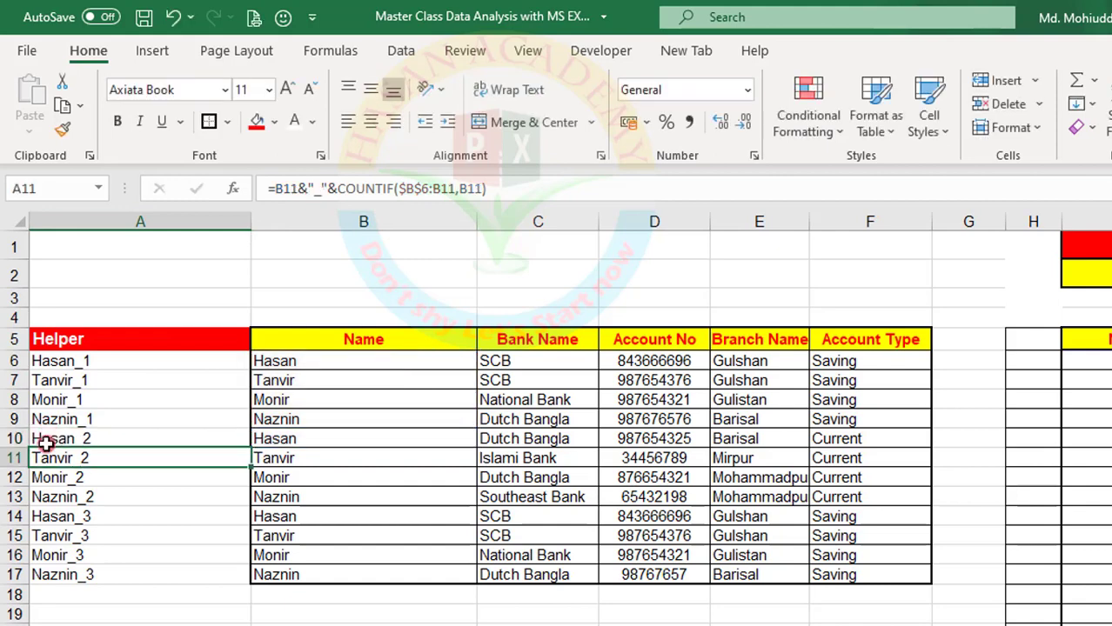
click(47, 420)
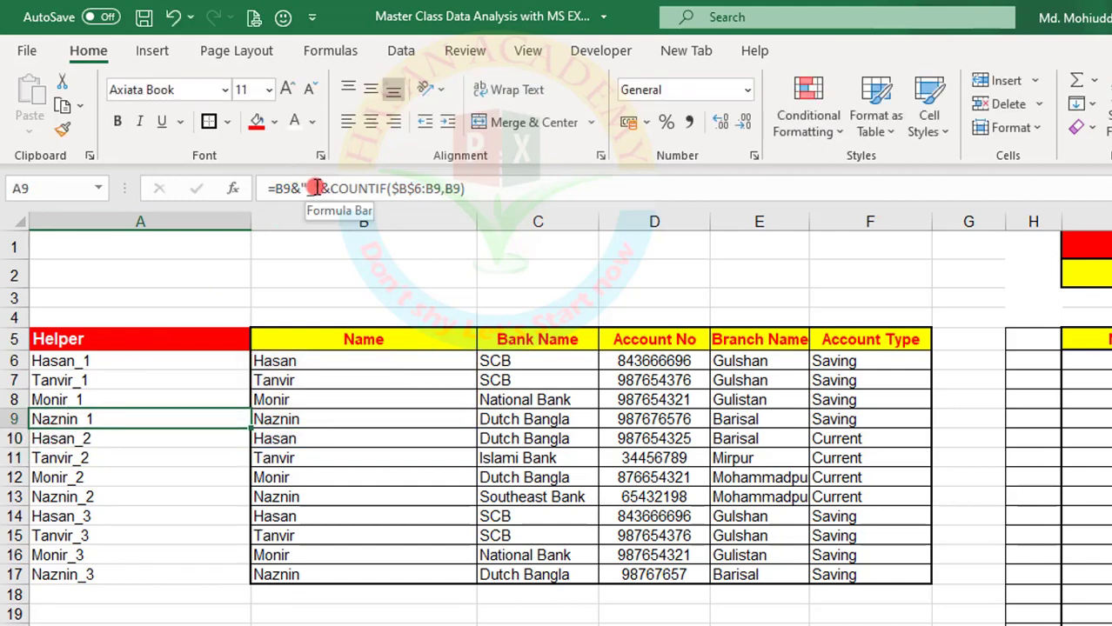
drag(337, 187, 439, 187)
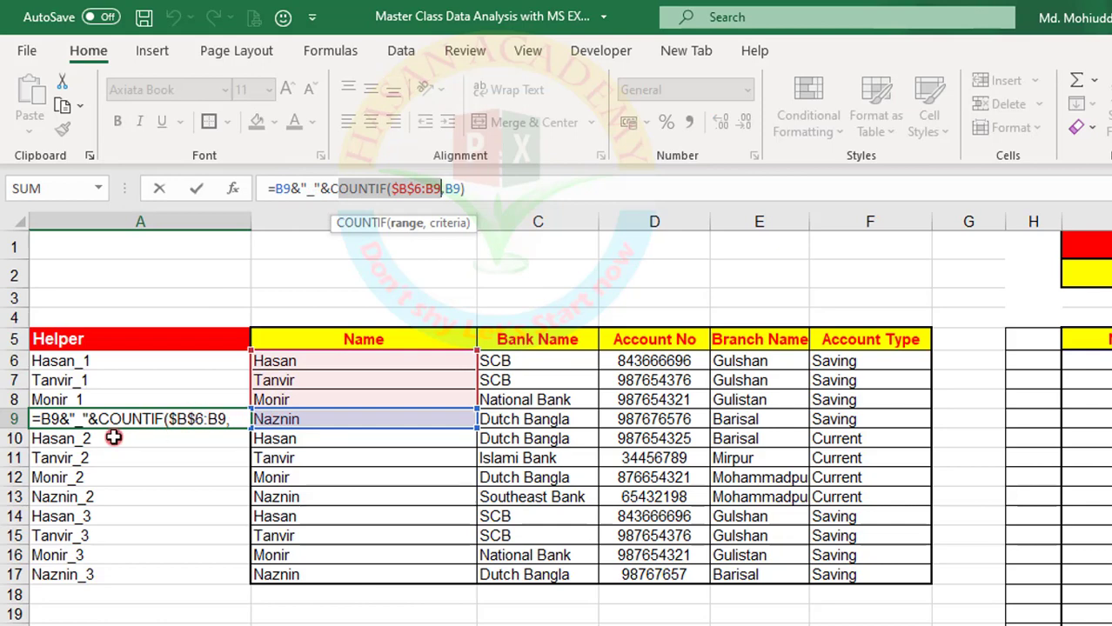
key(Return)
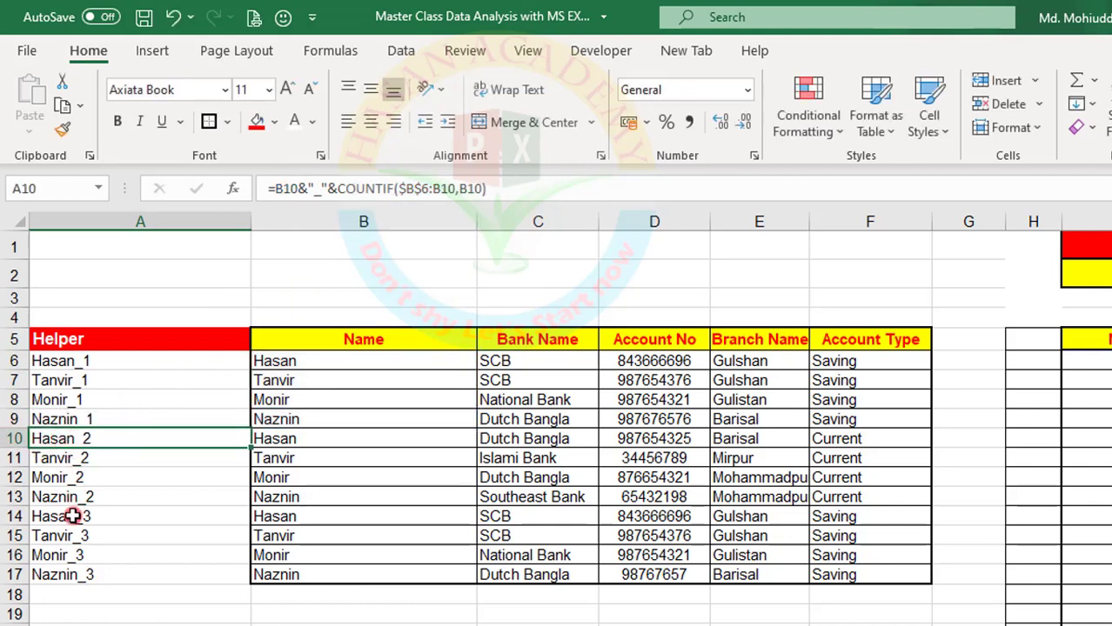
click(268, 439)
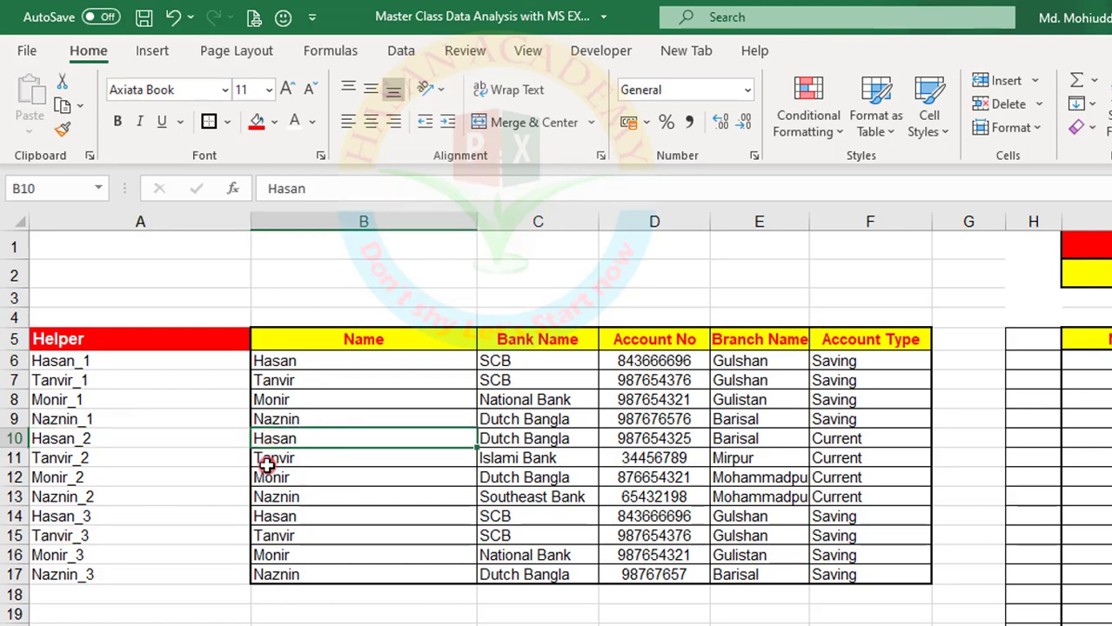
Fill the three occurrences of the repeated name in B6, B10 and B14 with green
click(268, 362)
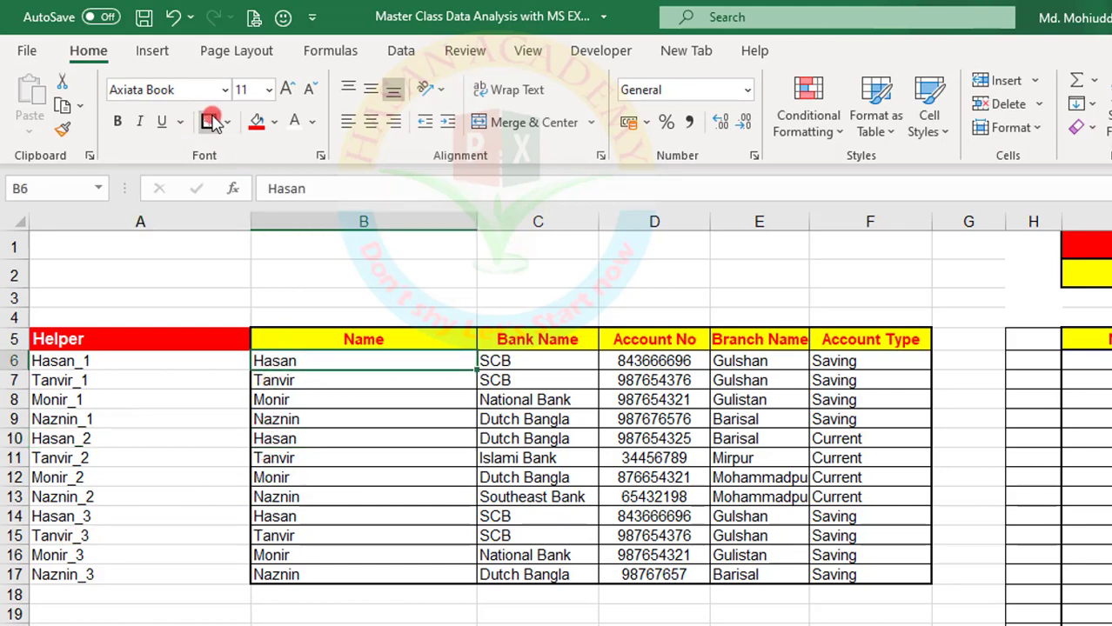
click(274, 122)
click(341, 314)
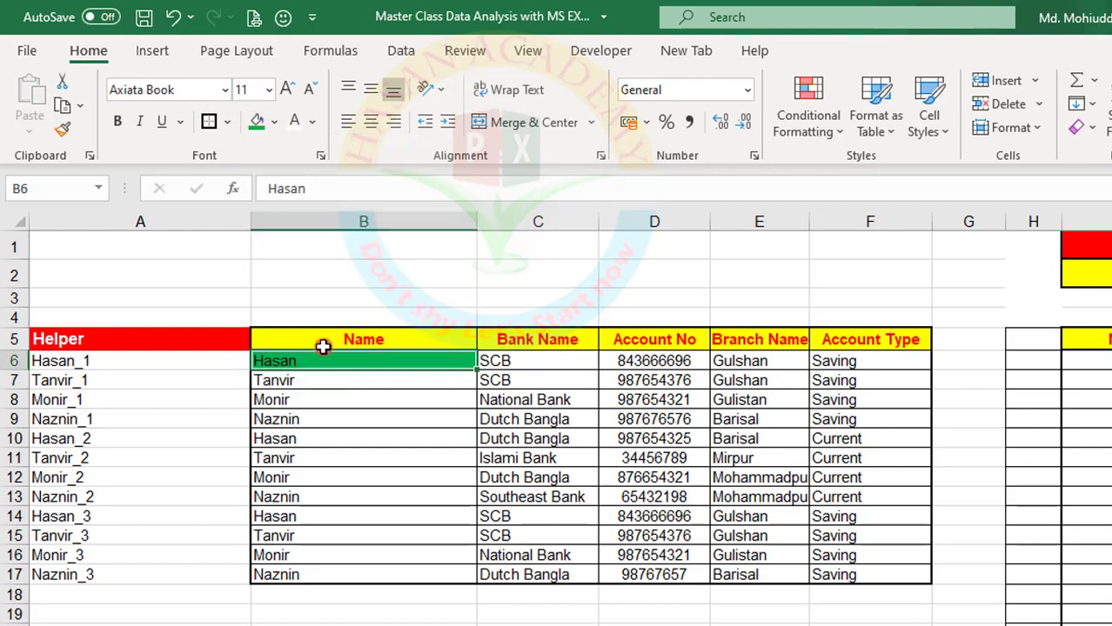
click(270, 441)
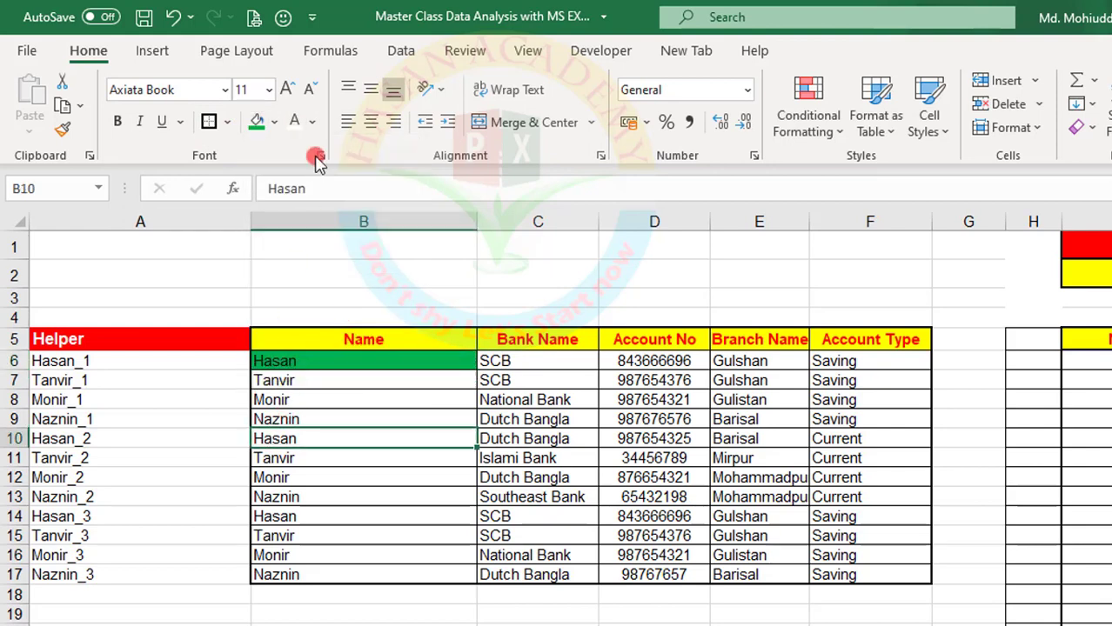
click(256, 122)
click(265, 520)
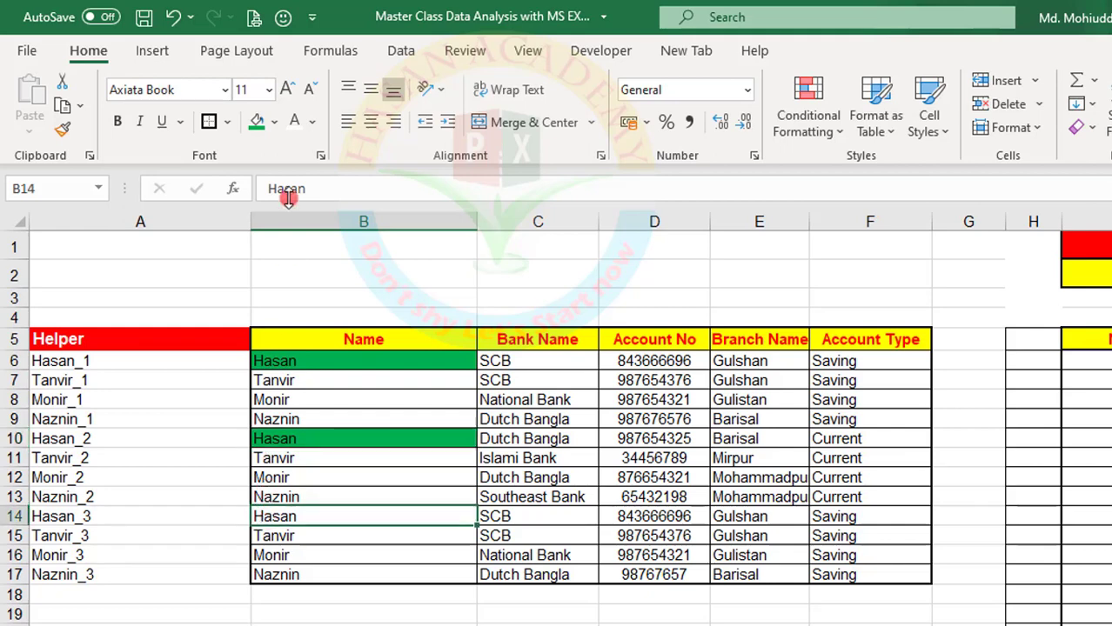
click(257, 122)
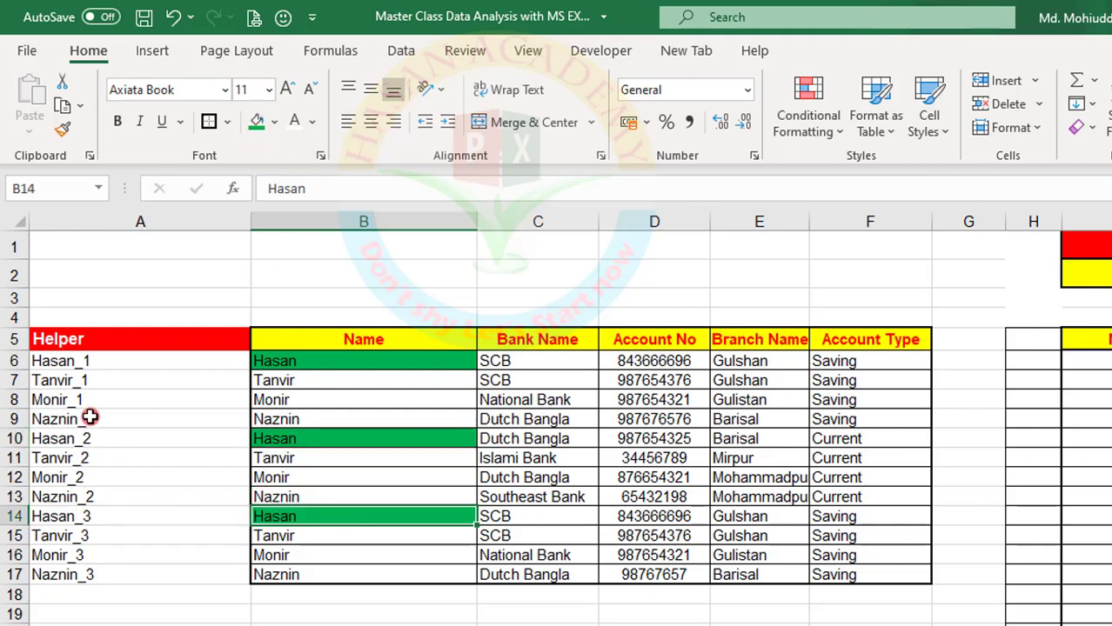
Test the numbering by entering the repeated name again in B18 and extending the Helper formula to A18
drag(103, 355, 101, 583)
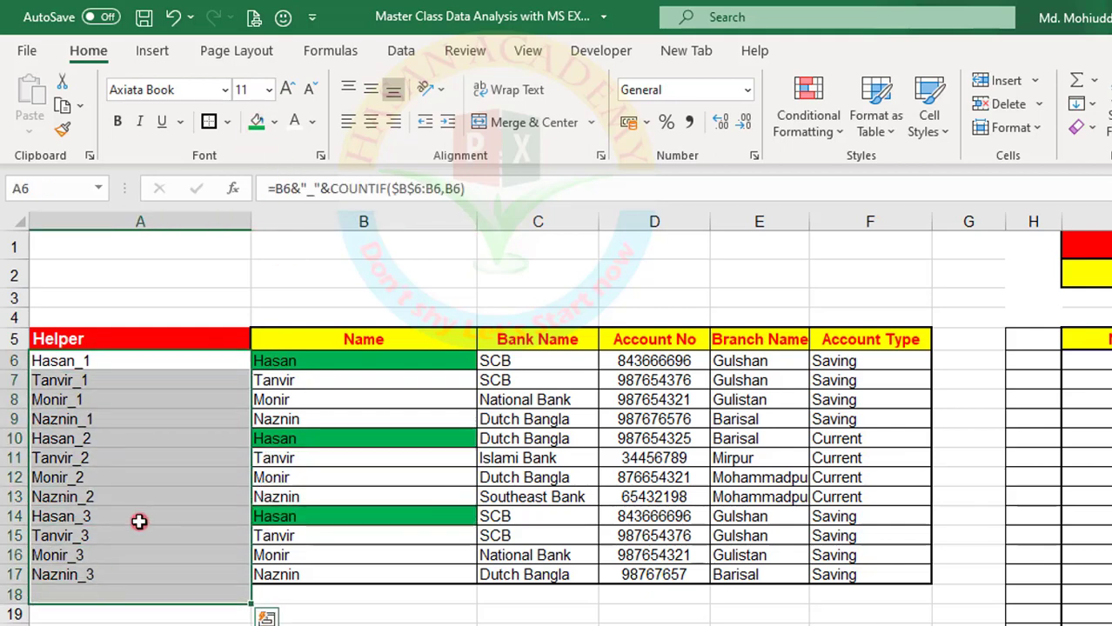
click(106, 435)
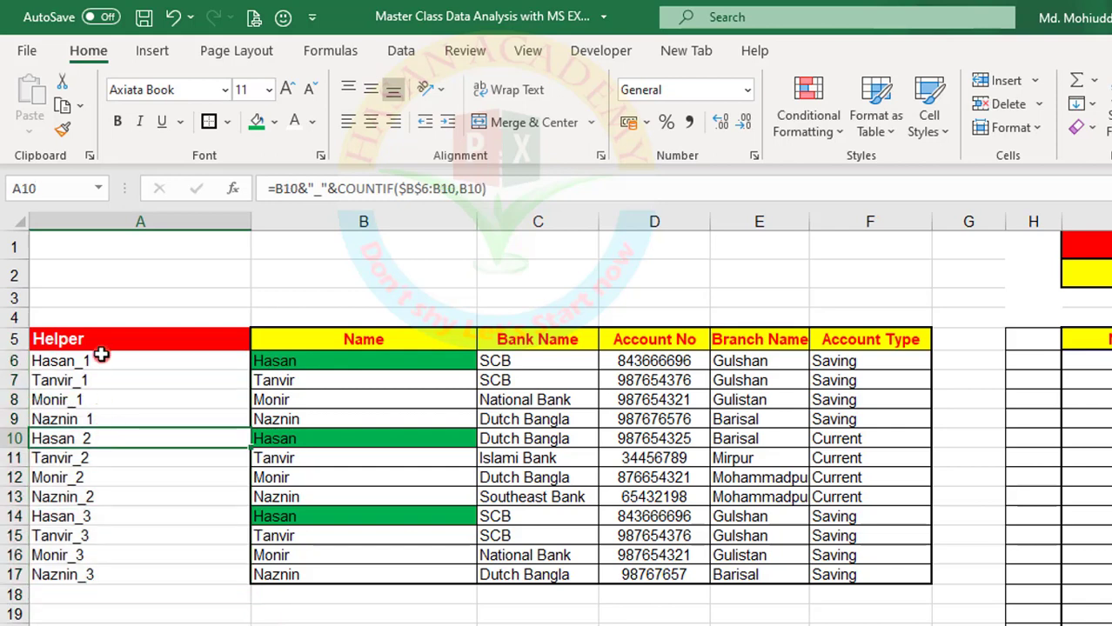
click(286, 594)
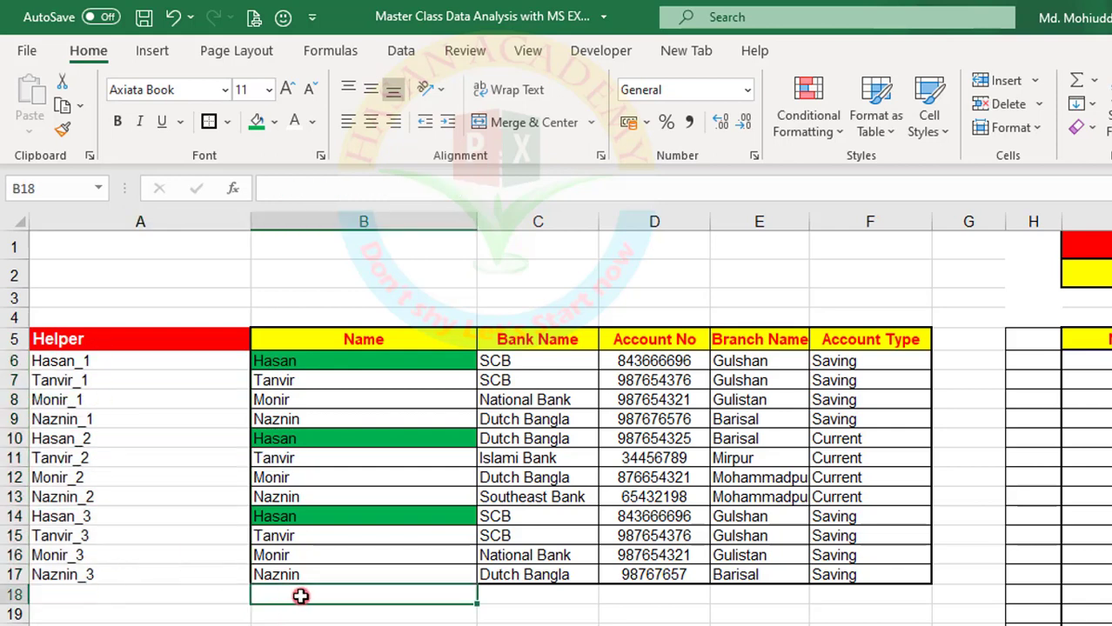
text(Hasan)
key(Return)
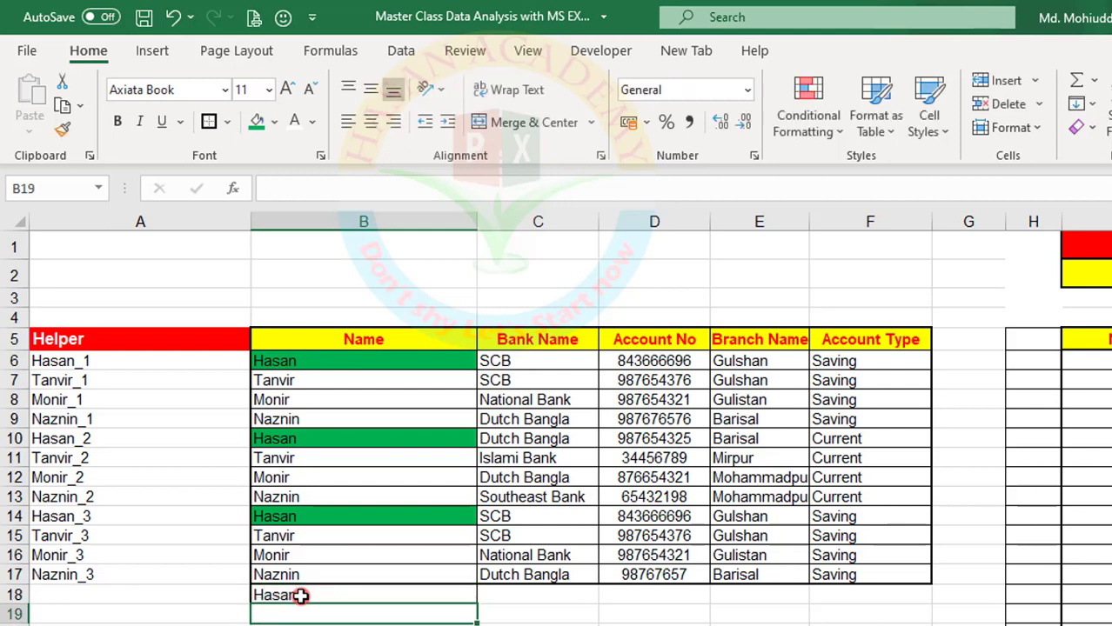
click(129, 574)
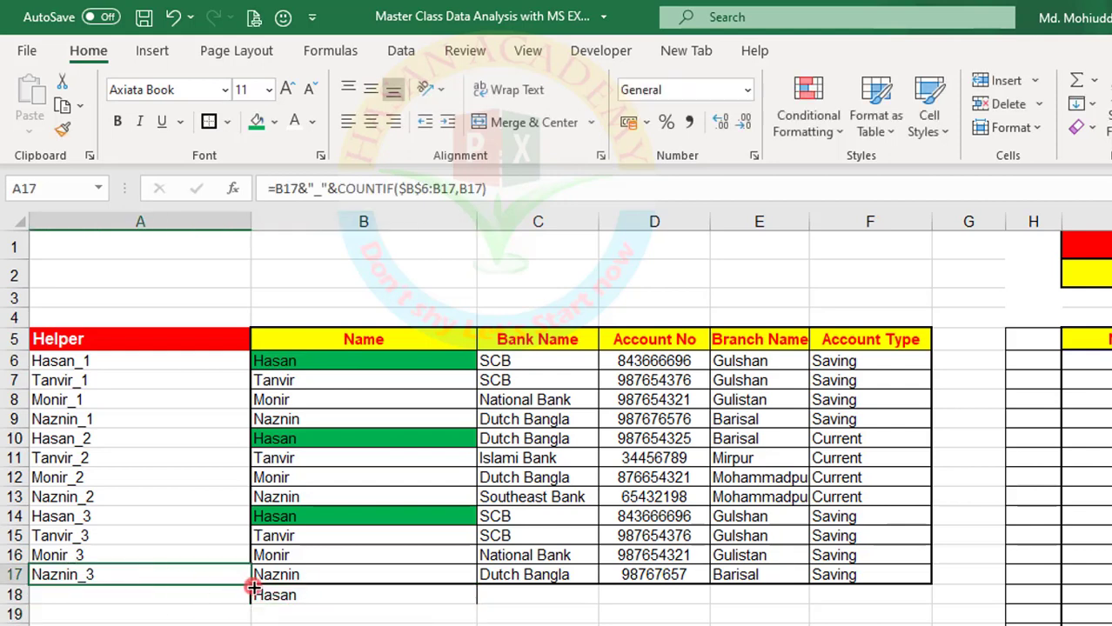
drag(249, 586, 248, 596)
click(153, 598)
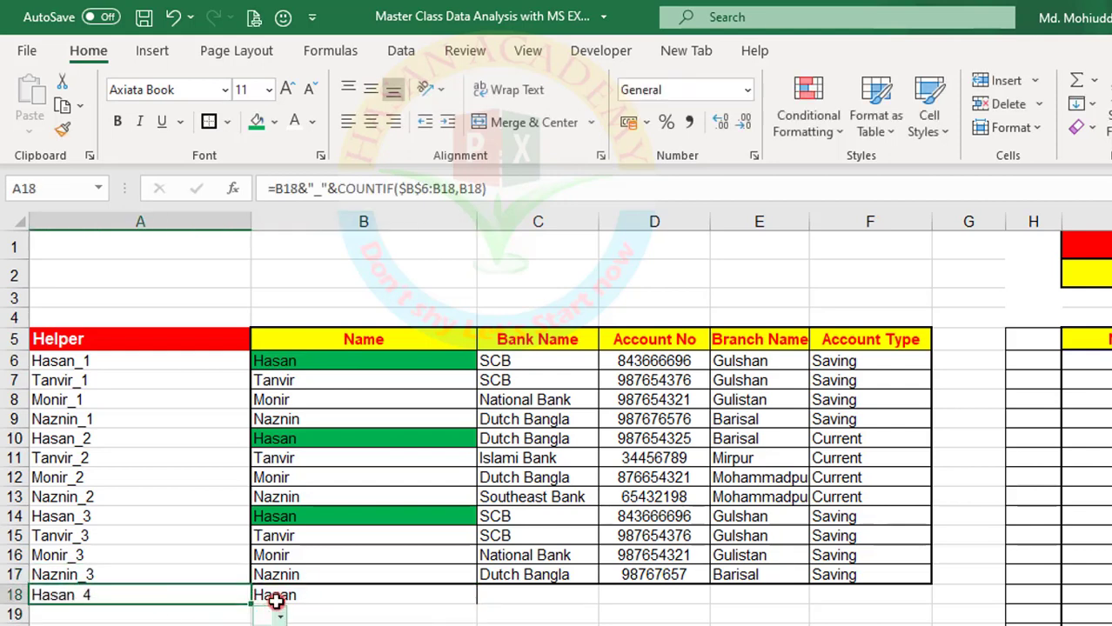
Fill B18 with green and check the highlighted occurrences of the name in B6, B10, B14 and B18
click(279, 595)
click(258, 126)
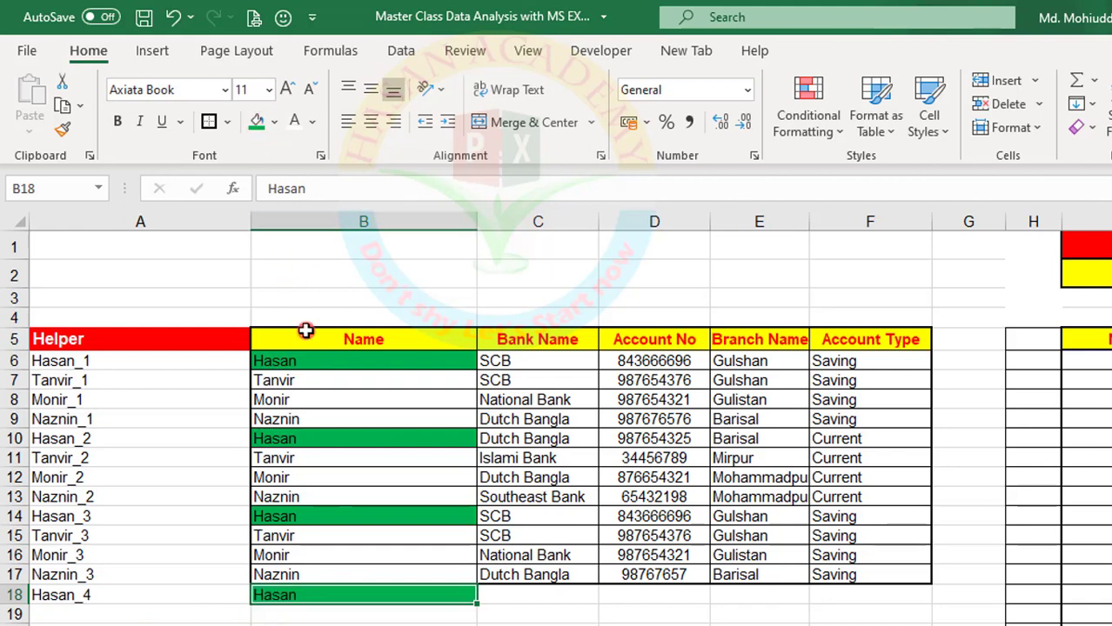
click(306, 364)
click(300, 441)
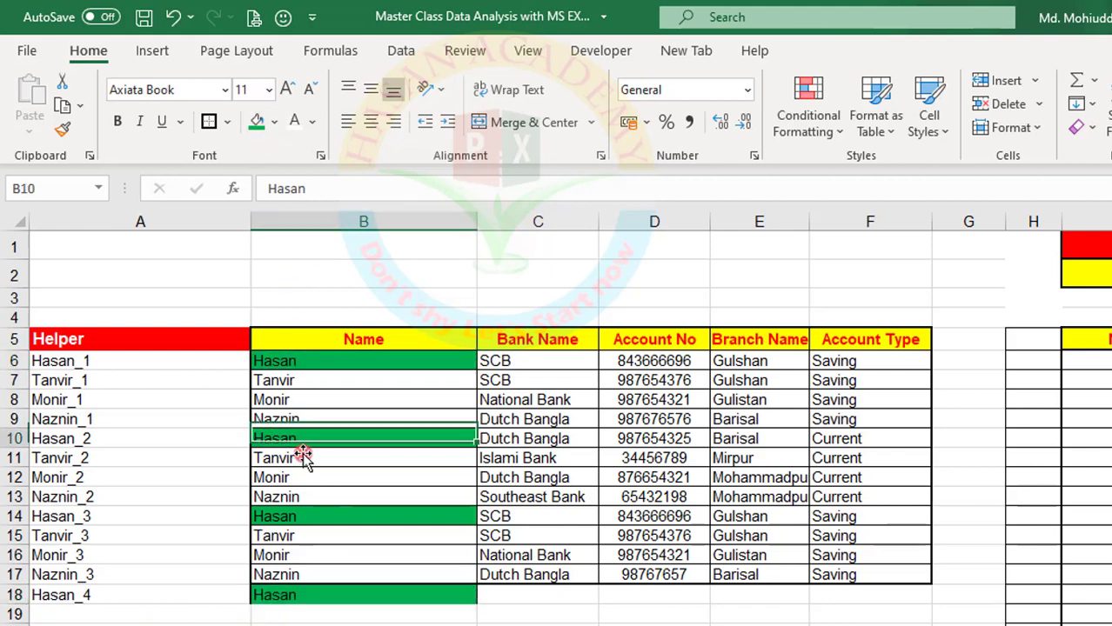
click(306, 517)
click(311, 596)
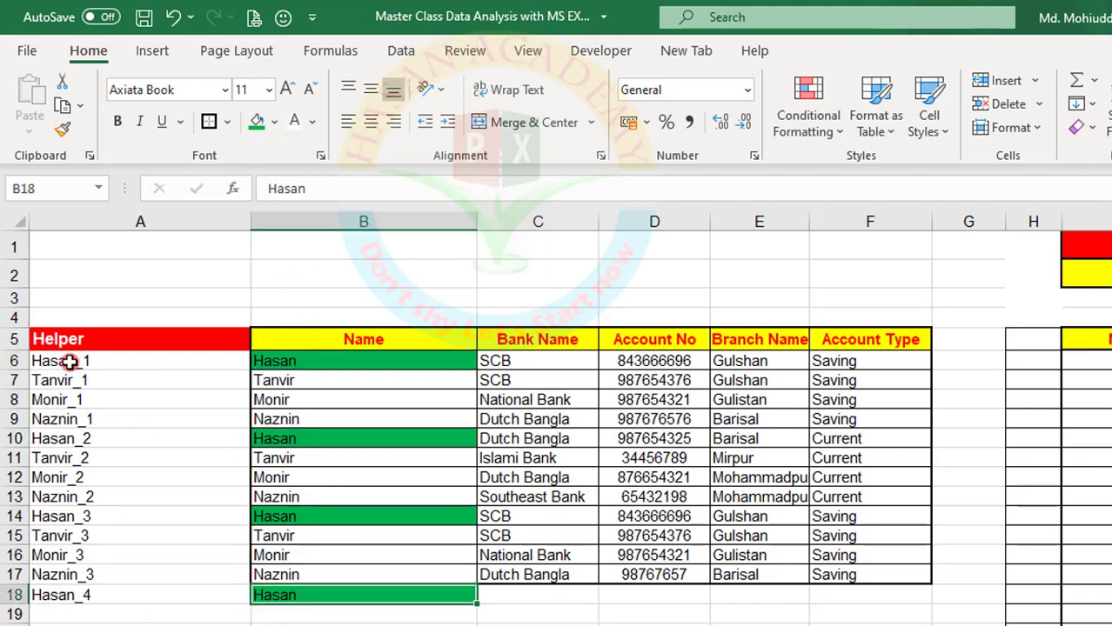
Delete the test entries in A18 and B18 and remove the green fill from B18
drag(50, 360, 335, 589)
click(272, 534)
key(Delete)
click(383, 622)
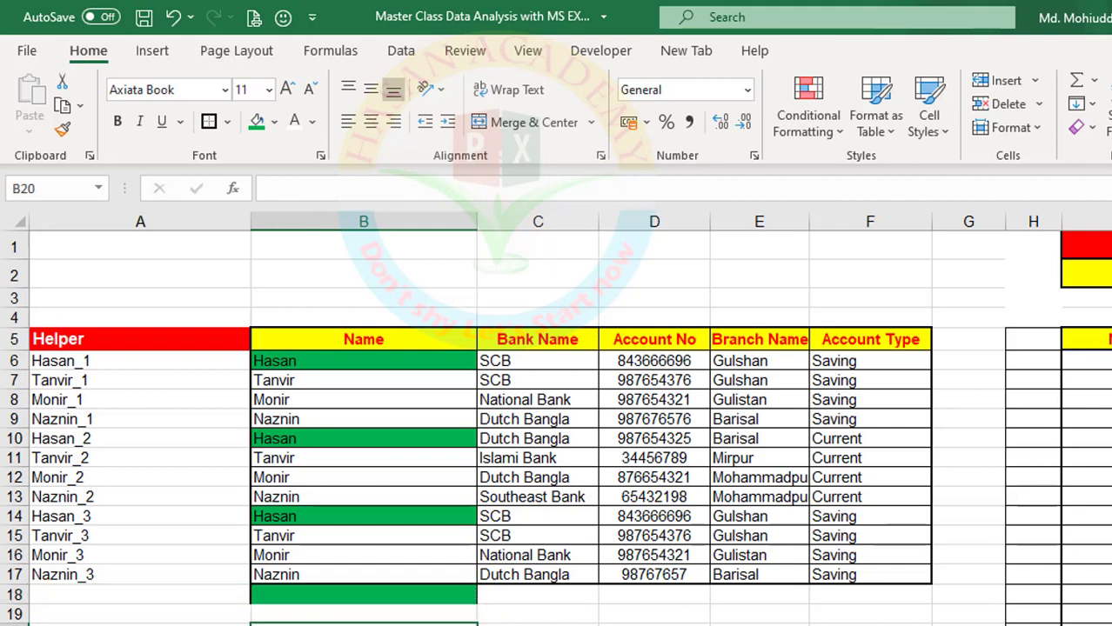
click(272, 599)
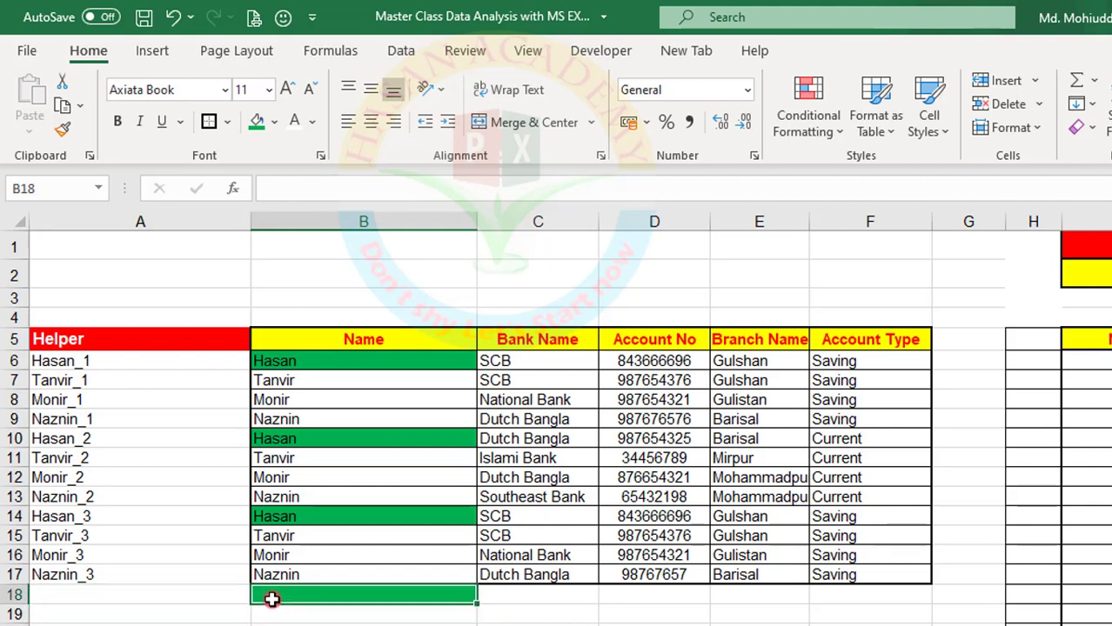
click(275, 122)
click(291, 348)
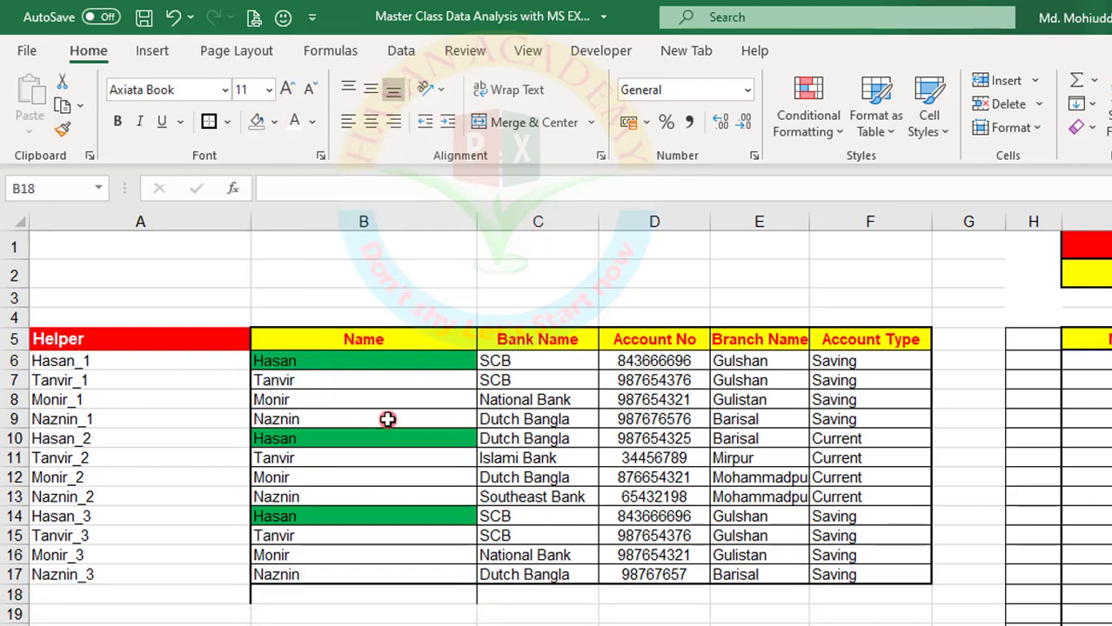
Copy the Helper heading from A5 to H5 beside the report table
click(451, 480)
click(92, 378)
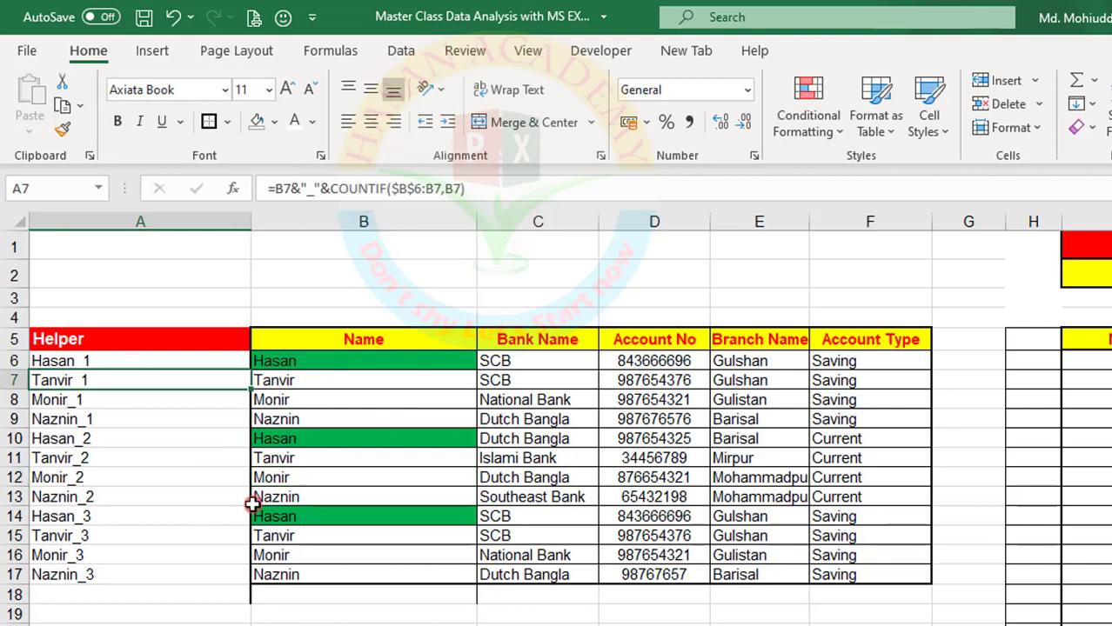
click(104, 343)
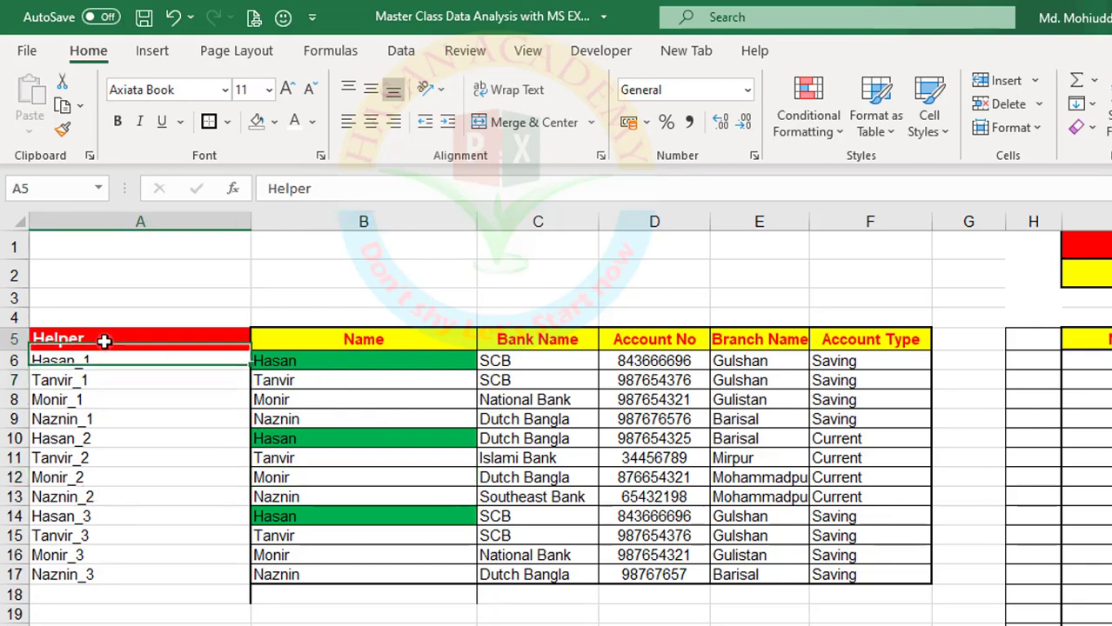
key(ctrl+c)
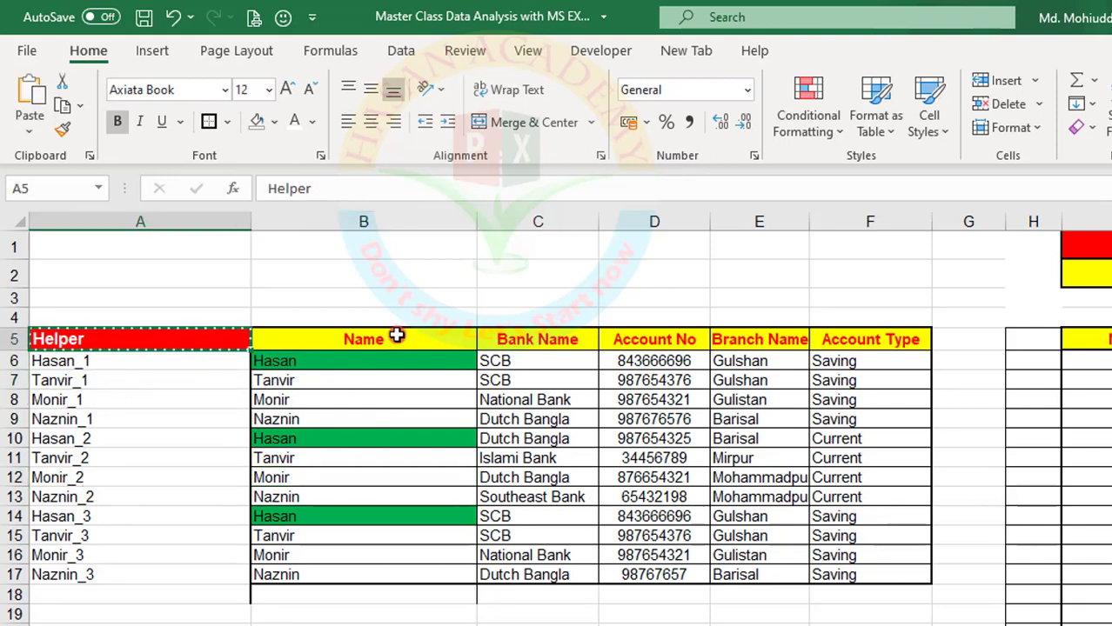
click(1022, 341)
key(ctrl+v)
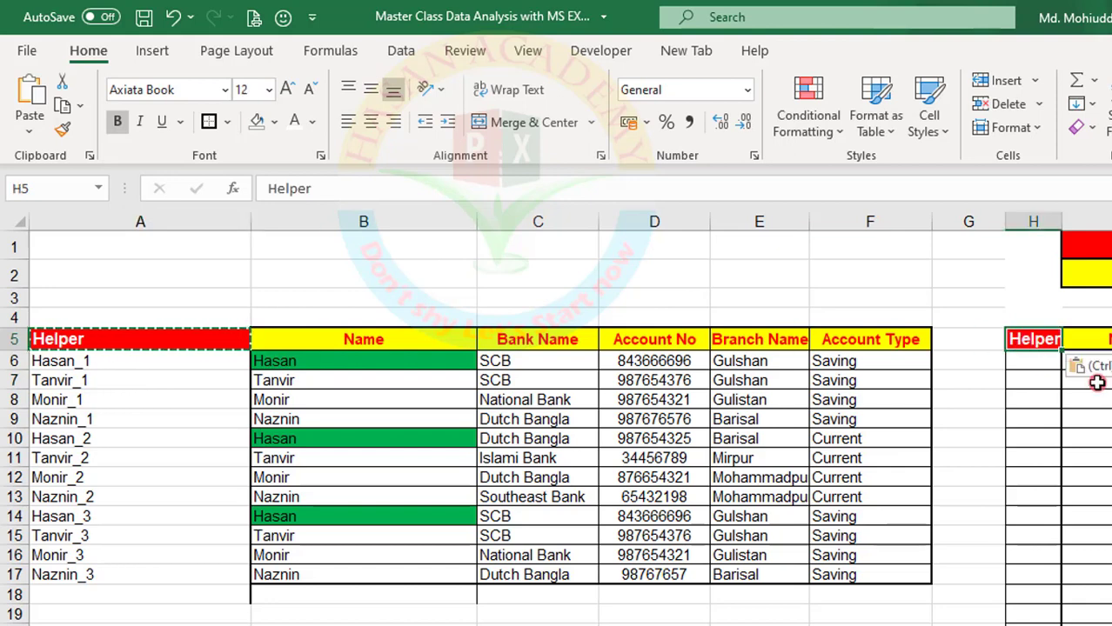
Narrow the empty column G and widen the report's Helper column H
click(347, 338)
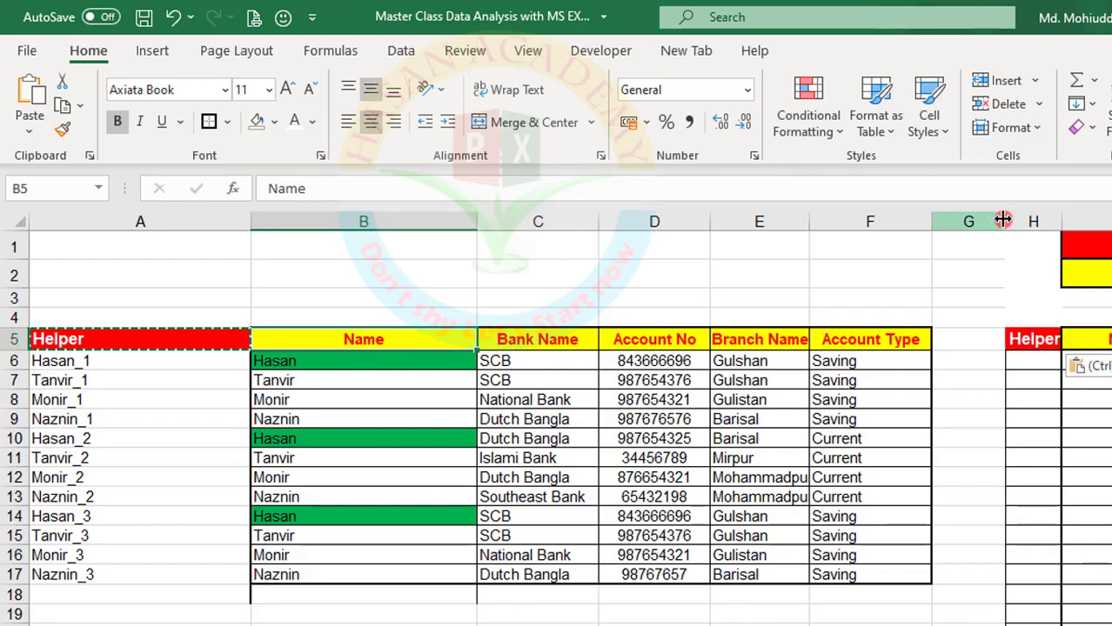
drag(1009, 222, 1086, 229)
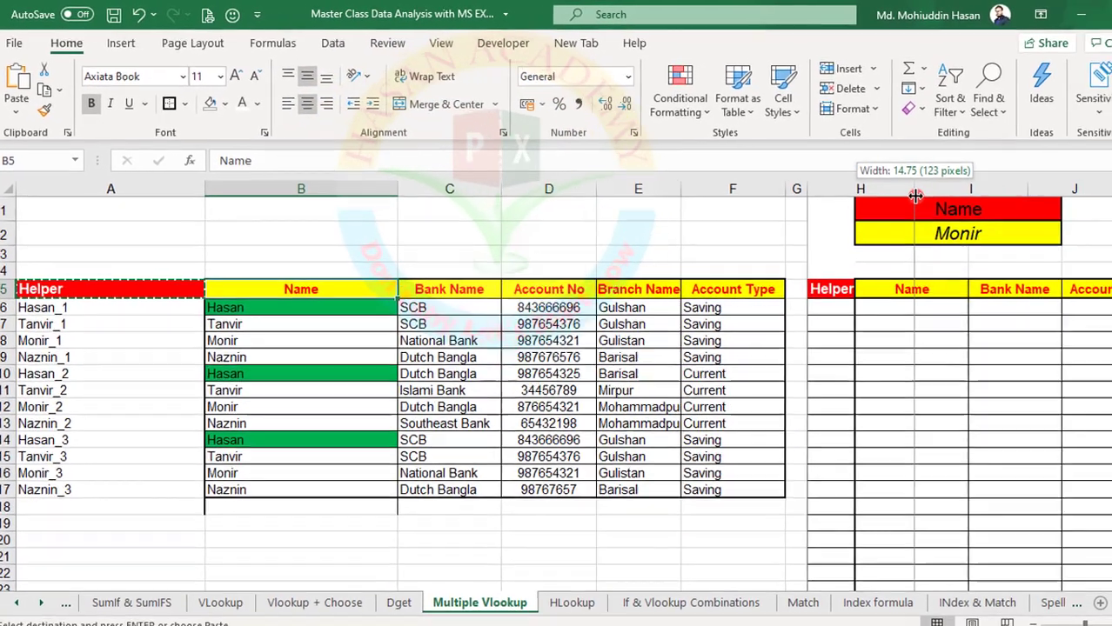
drag(915, 196, 915, 196)
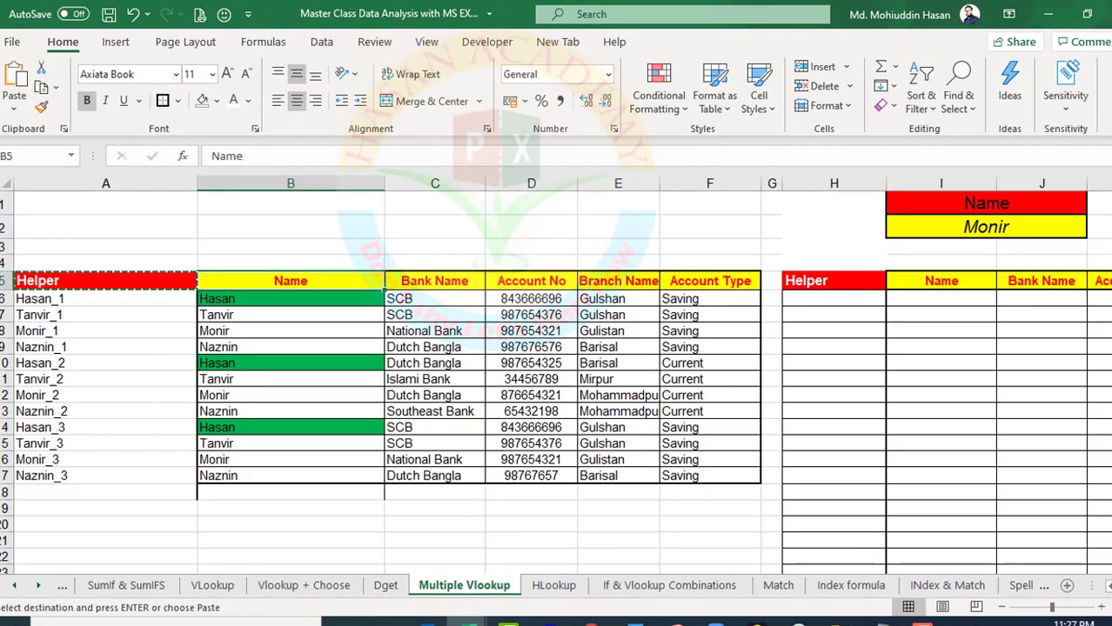
scroll(557, 374, right, 3)
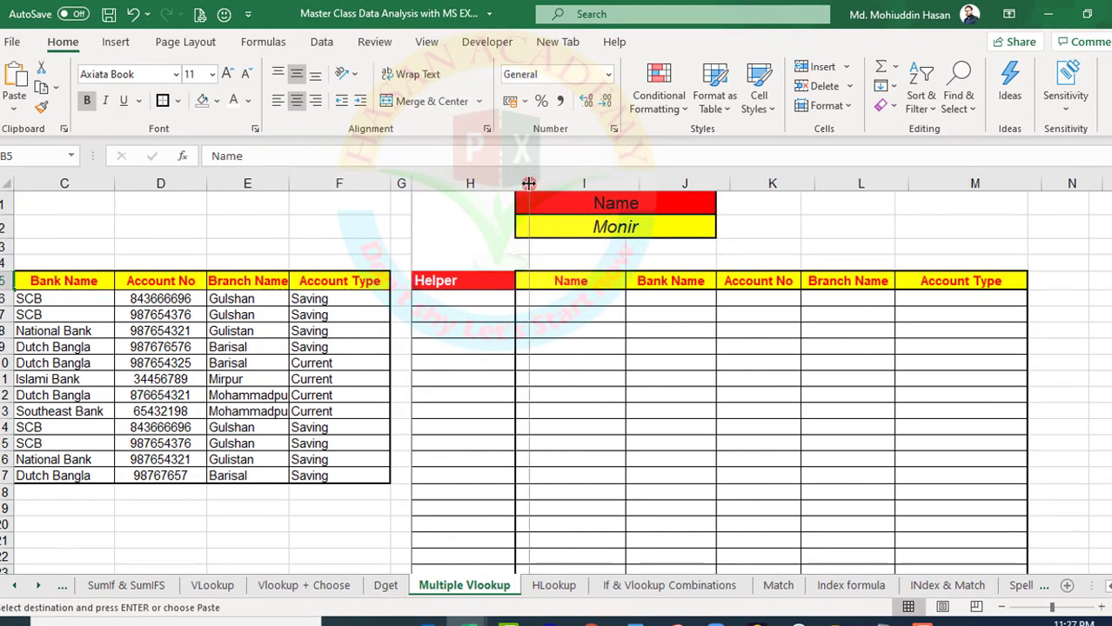
drag(514, 181, 529, 182)
click(462, 286)
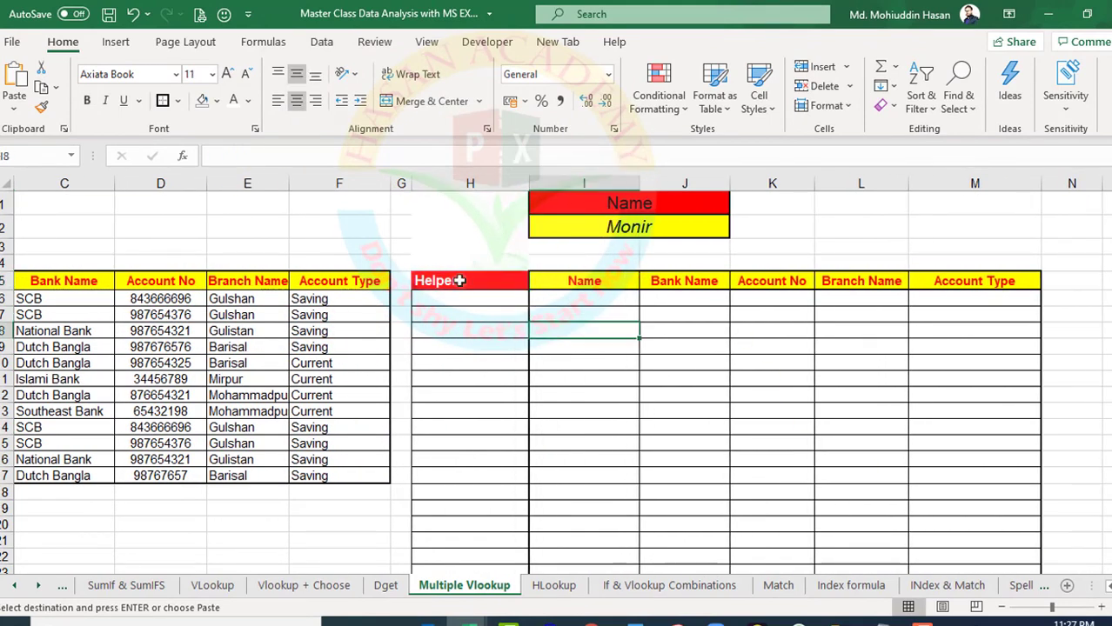
Number the report's Helper column from 1 to 23, starting with 1 in H6 and 2 in H7
click(455, 298)
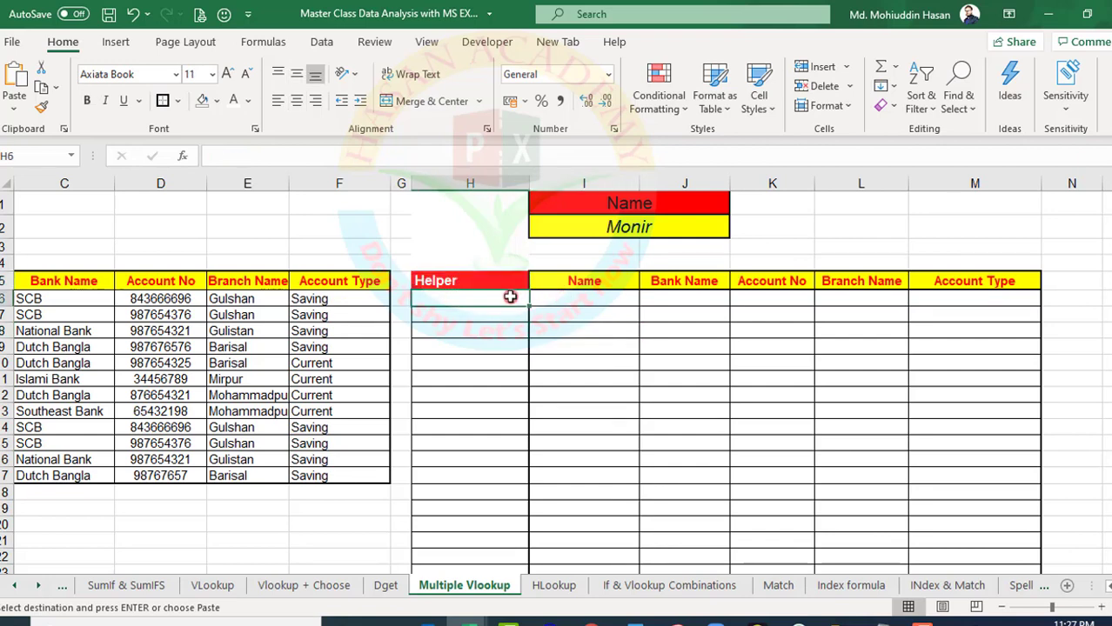
key(Return)
text(2)
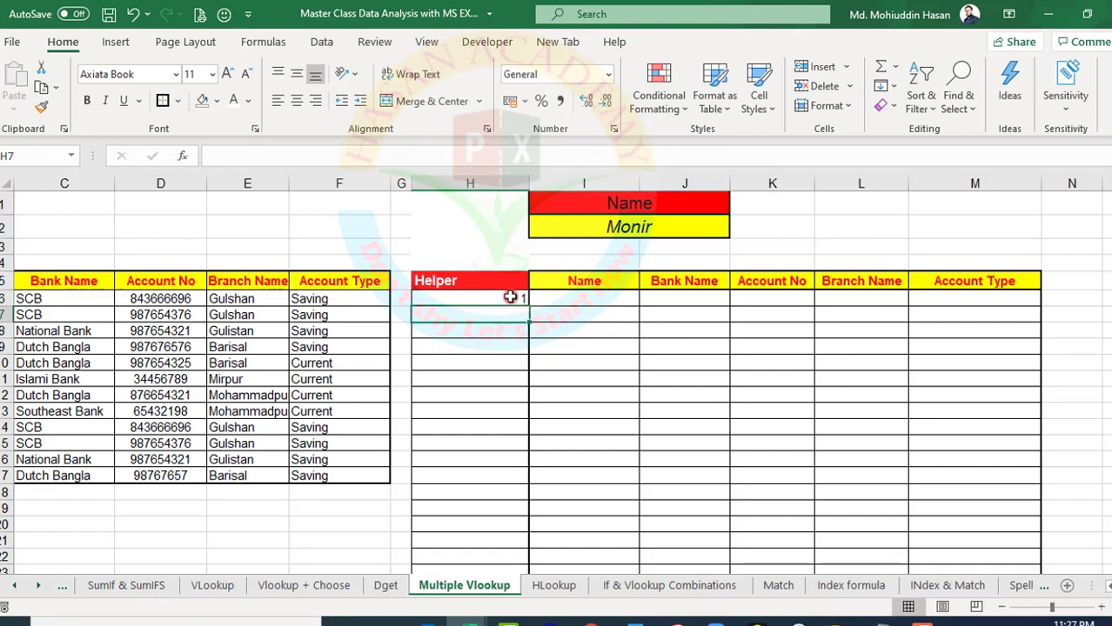
click(549, 376)
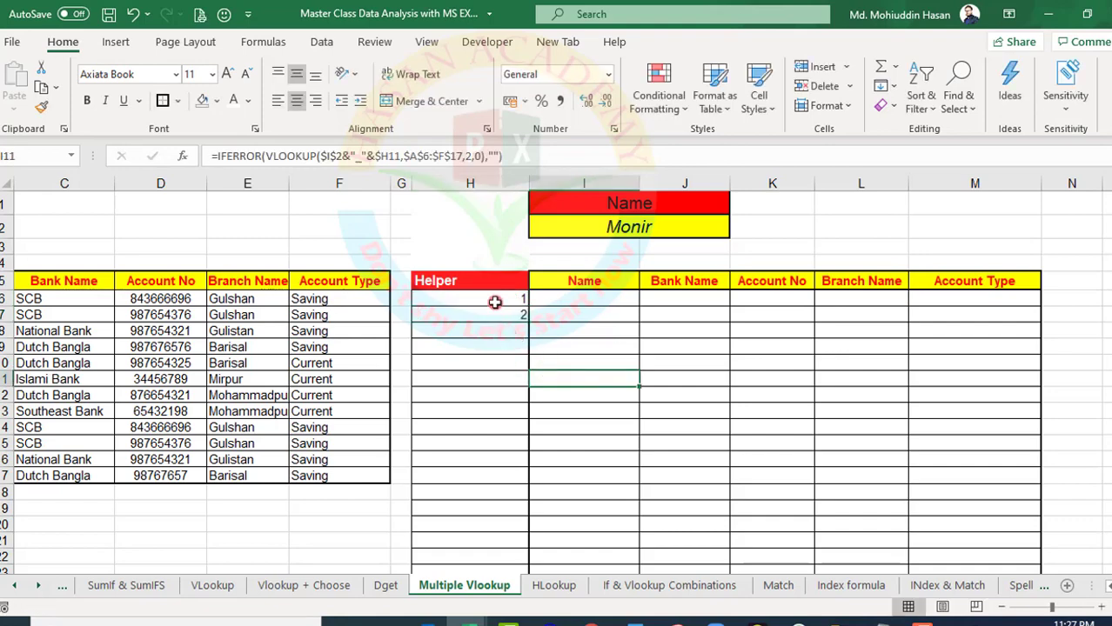
drag(495, 302, 496, 537)
scroll(488, 414, up, 2)
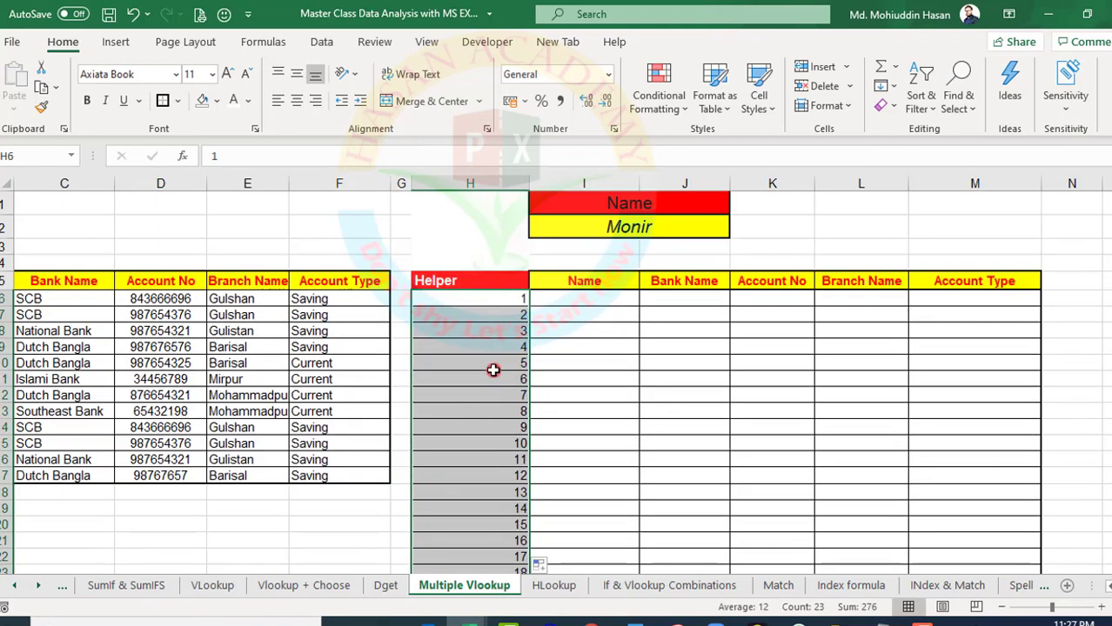
Center the numbers in the report's Helper column horizontally and align them to the middle vertically
click(296, 100)
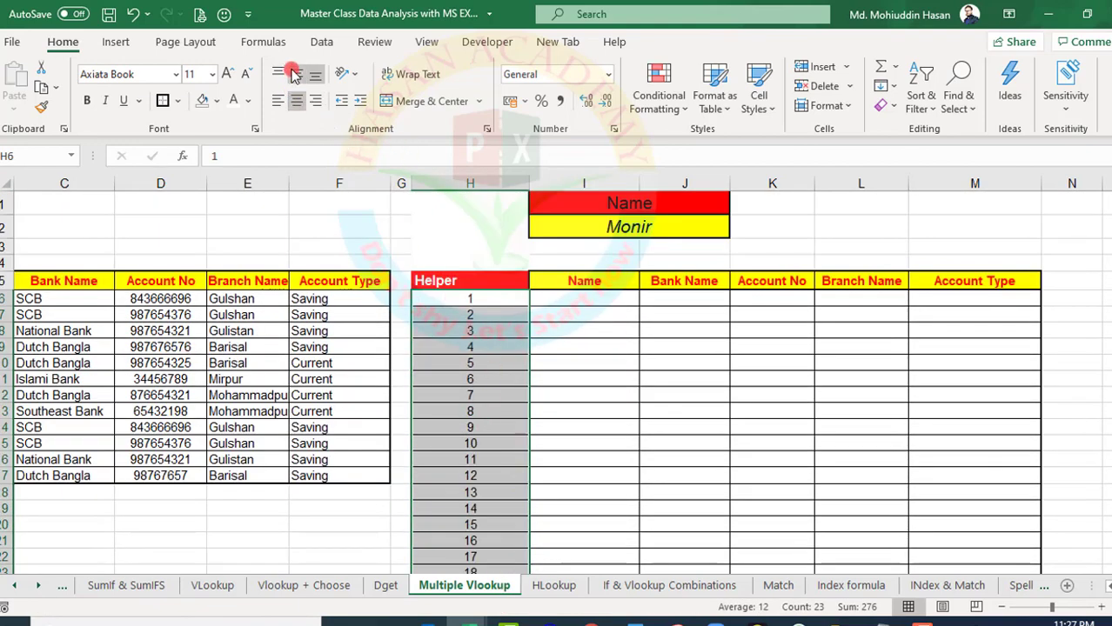
click(297, 74)
click(605, 314)
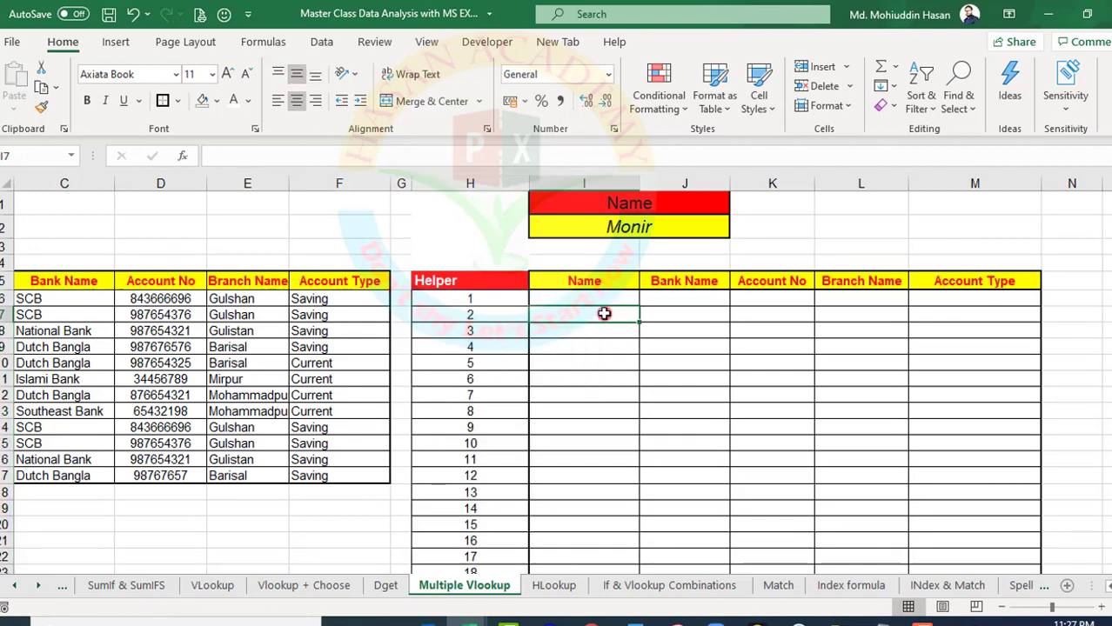
Start a VLOOKUP formula in I6 with the name in I2 as lookup value, checking it against the Helper keys in column A
scroll(563, 393, left, 4)
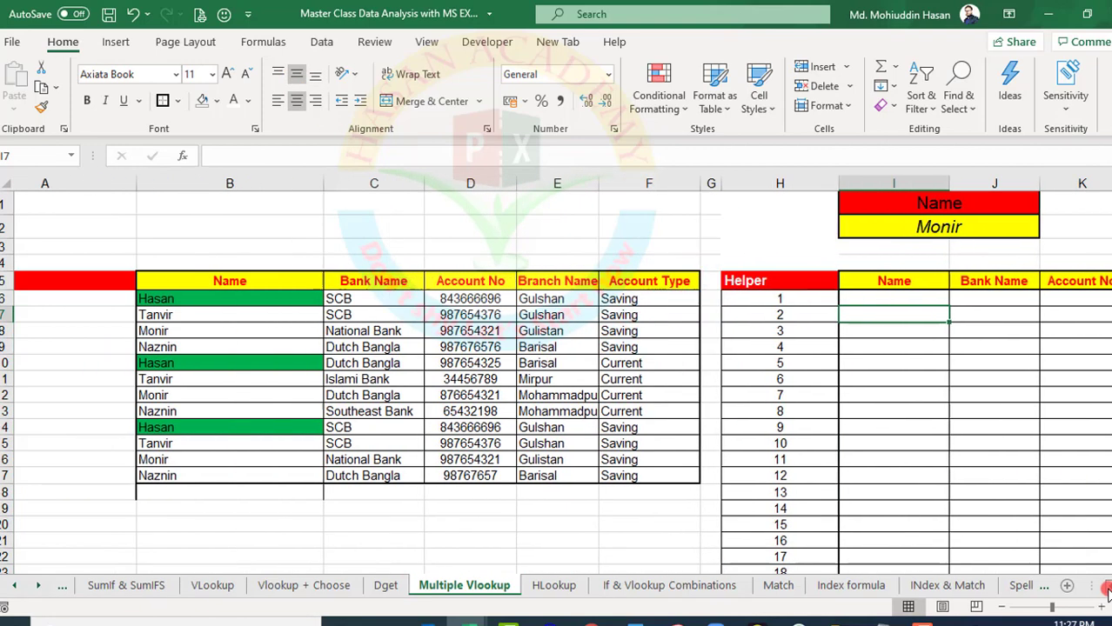
click(123, 317)
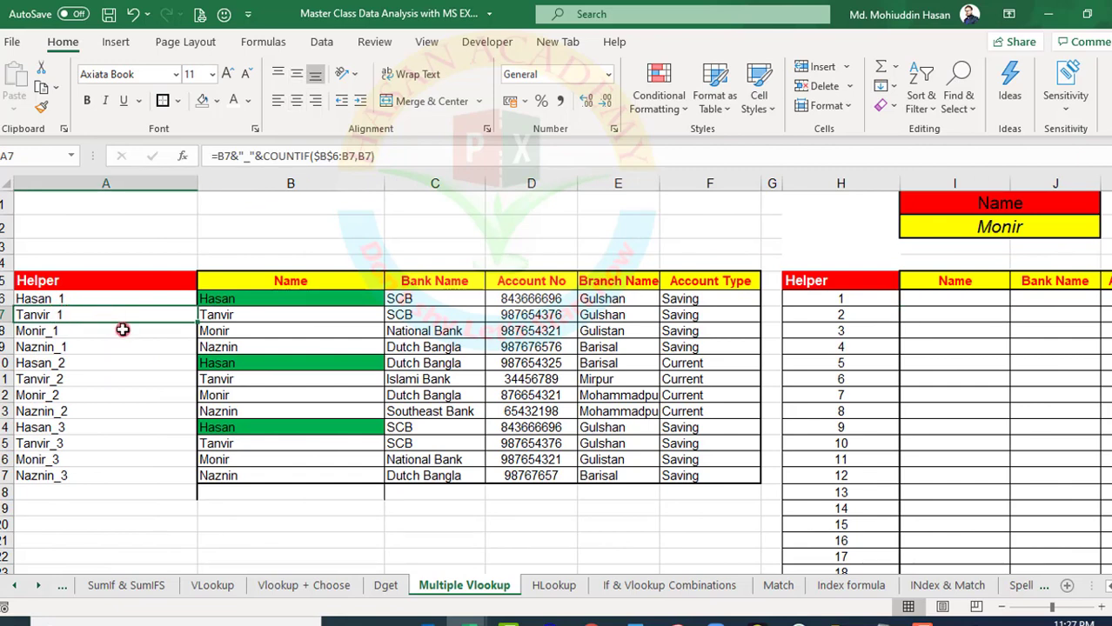
click(915, 297)
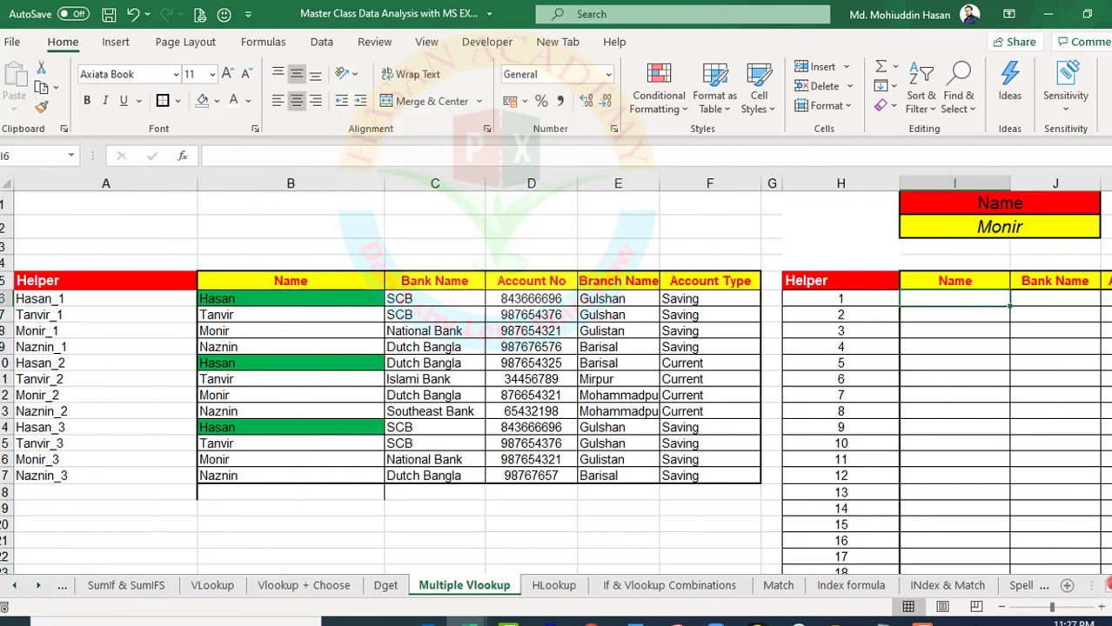
scroll(767, 210, right, 1)
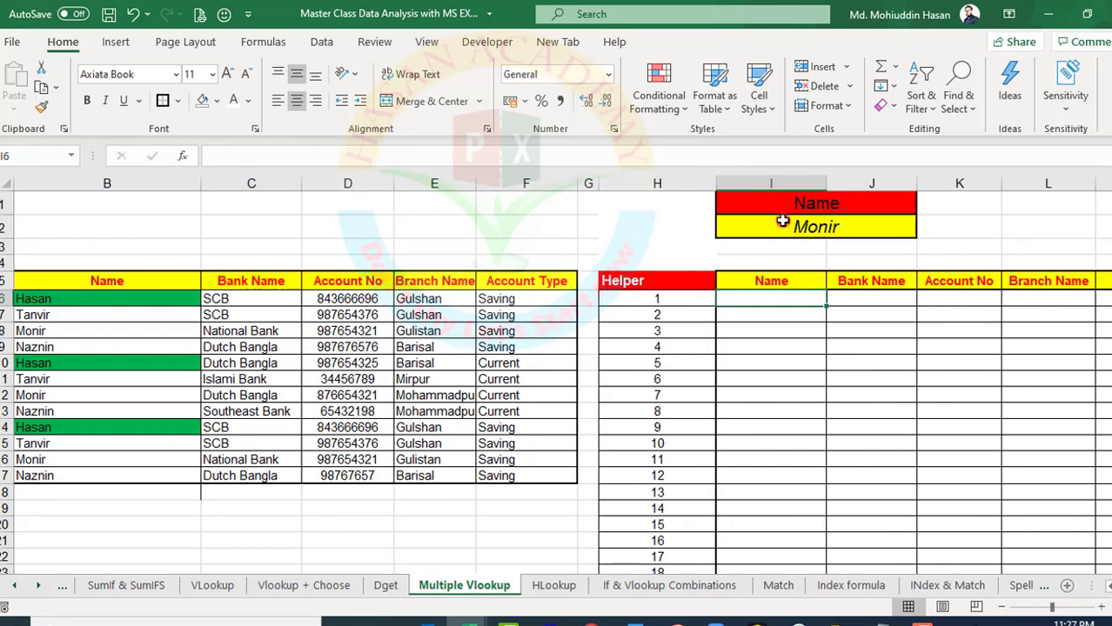
click(782, 222)
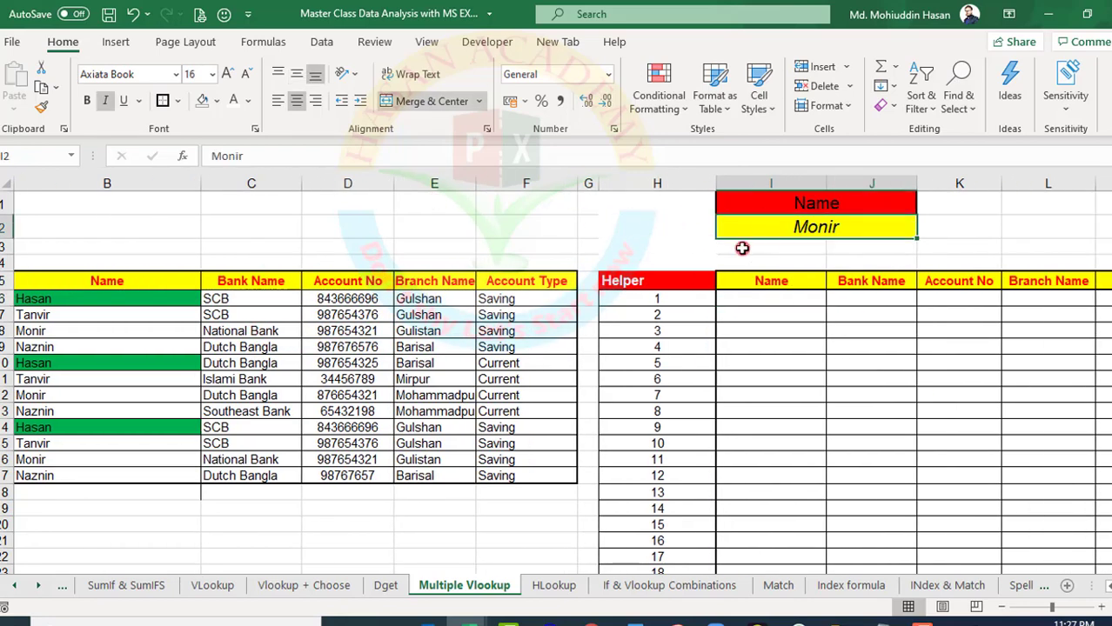
click(753, 299)
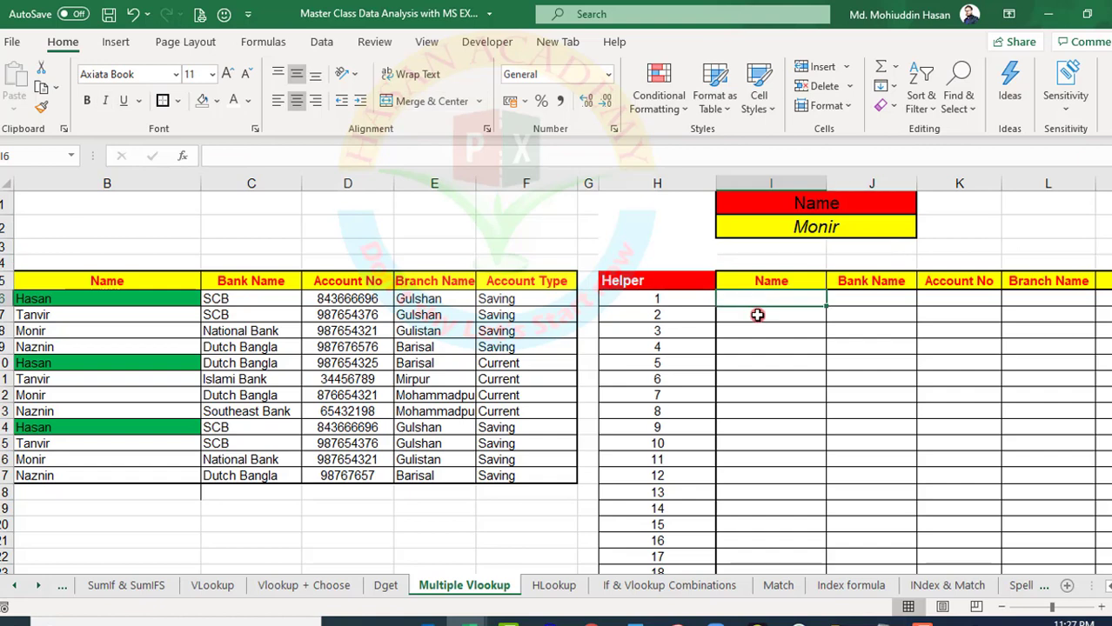
text(=)
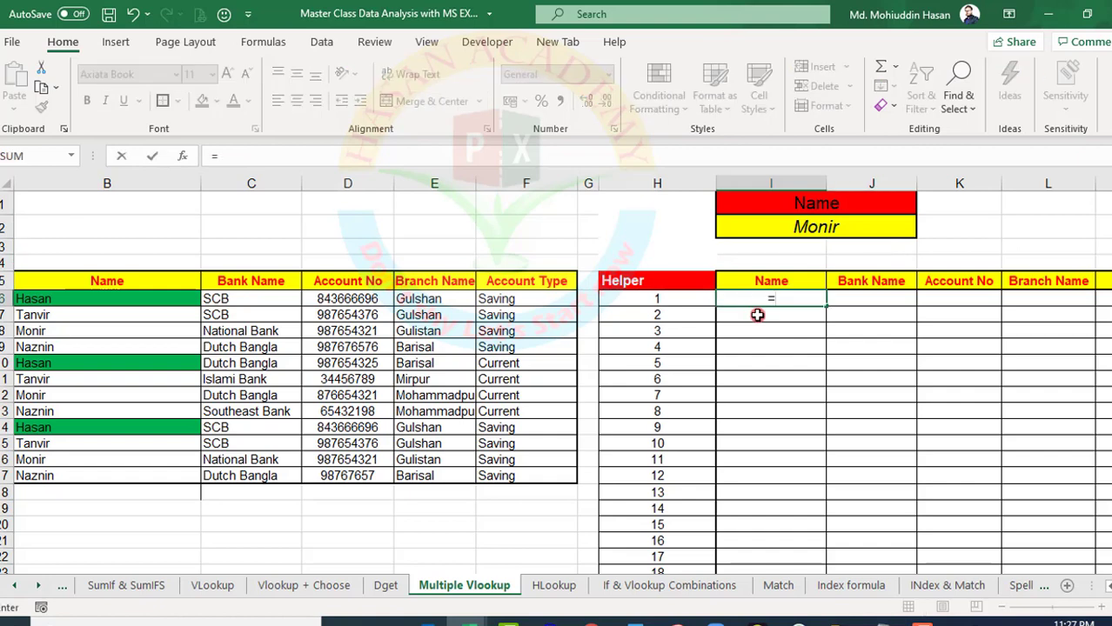
text(v)
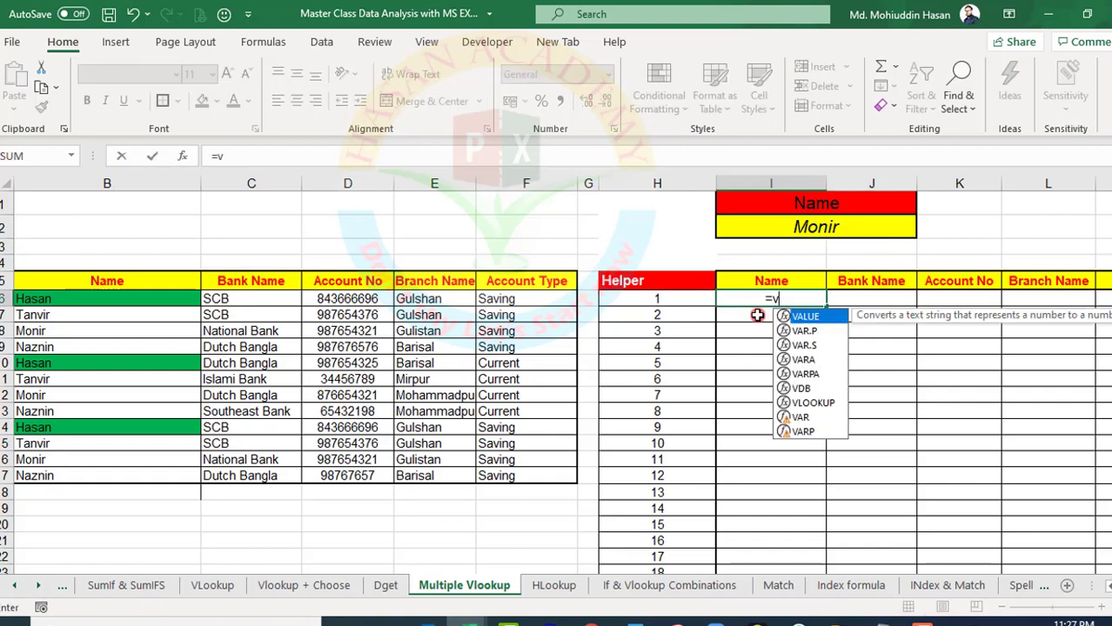
double_click(809, 403)
click(817, 228)
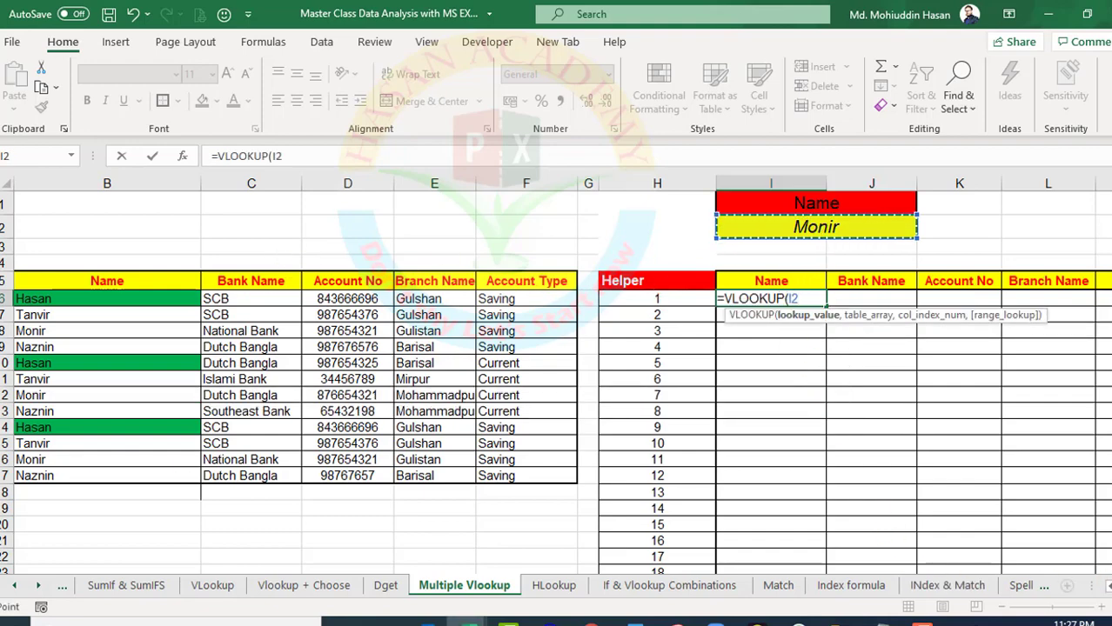
scroll(557, 374, left, 2)
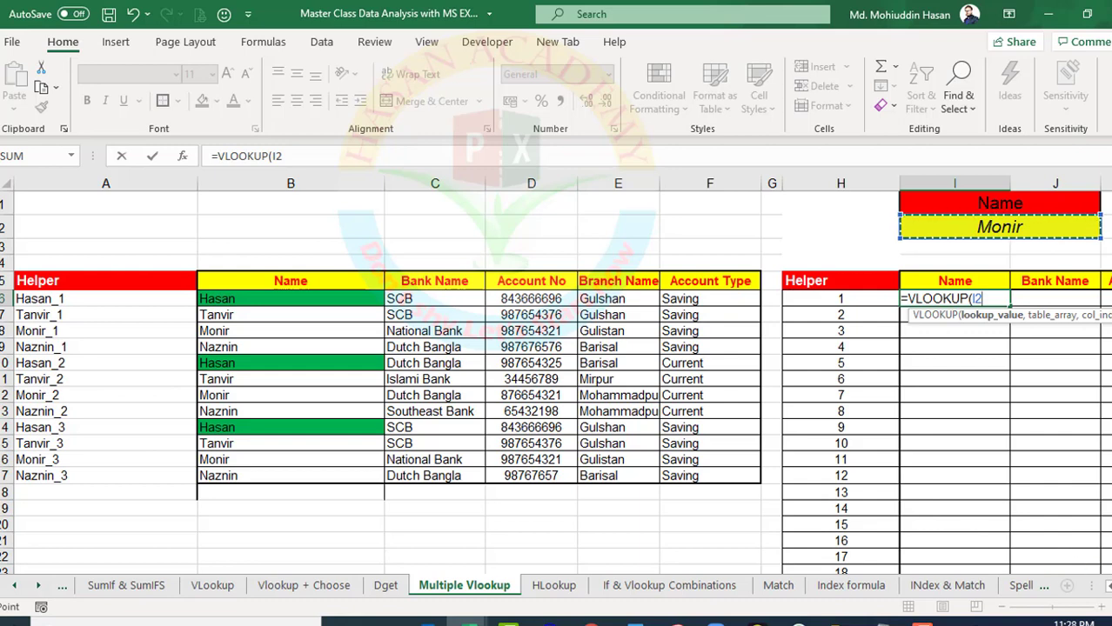
click(1111, 586)
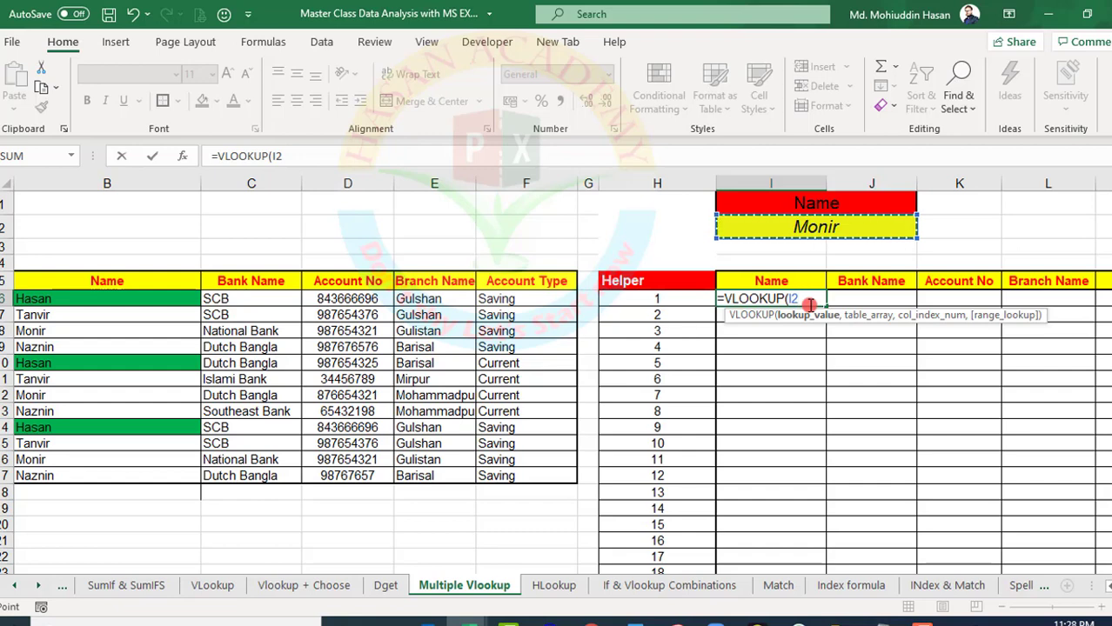
Extend the lookup value in I6 to I2&"_"&H6 and try to enter the formula as =VLOOKUP(I2&"_"&H6)
text(&"_)
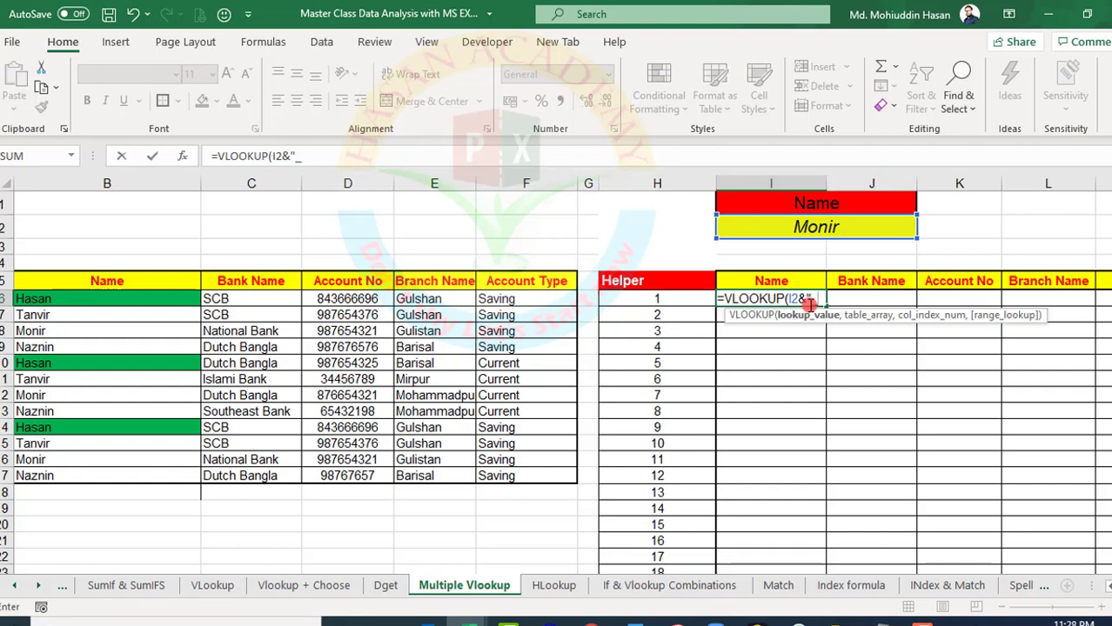
text("&)
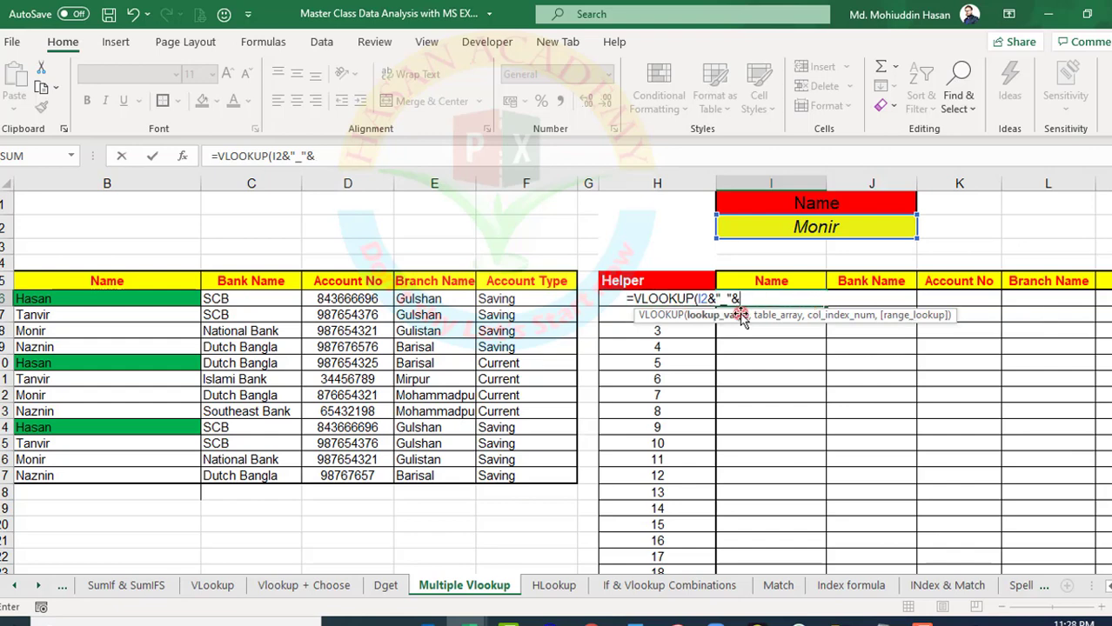
click(608, 299)
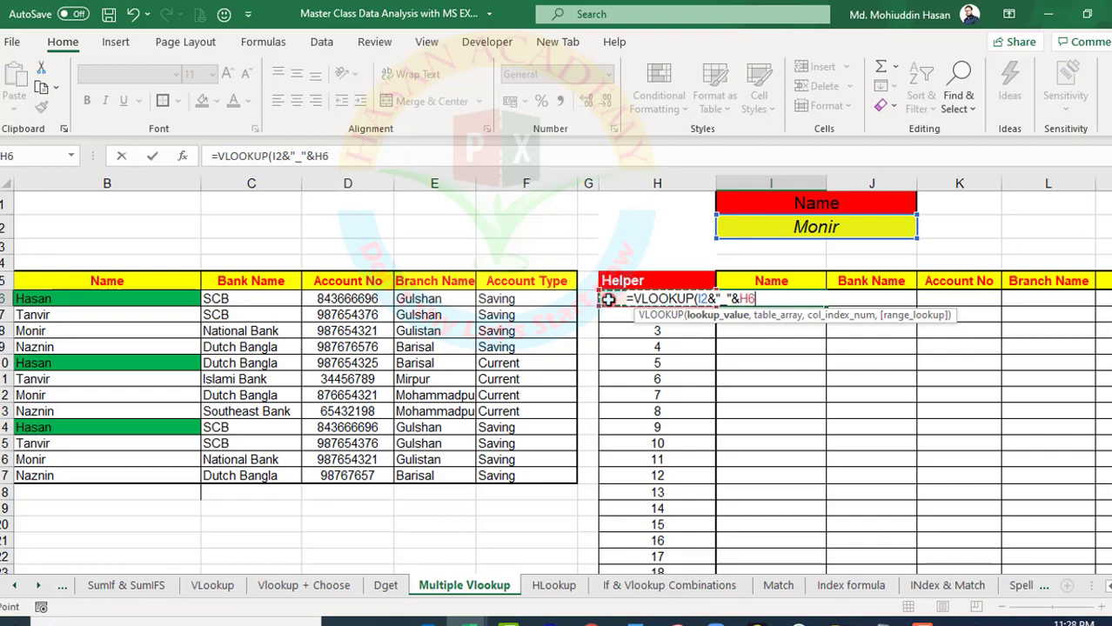
text())
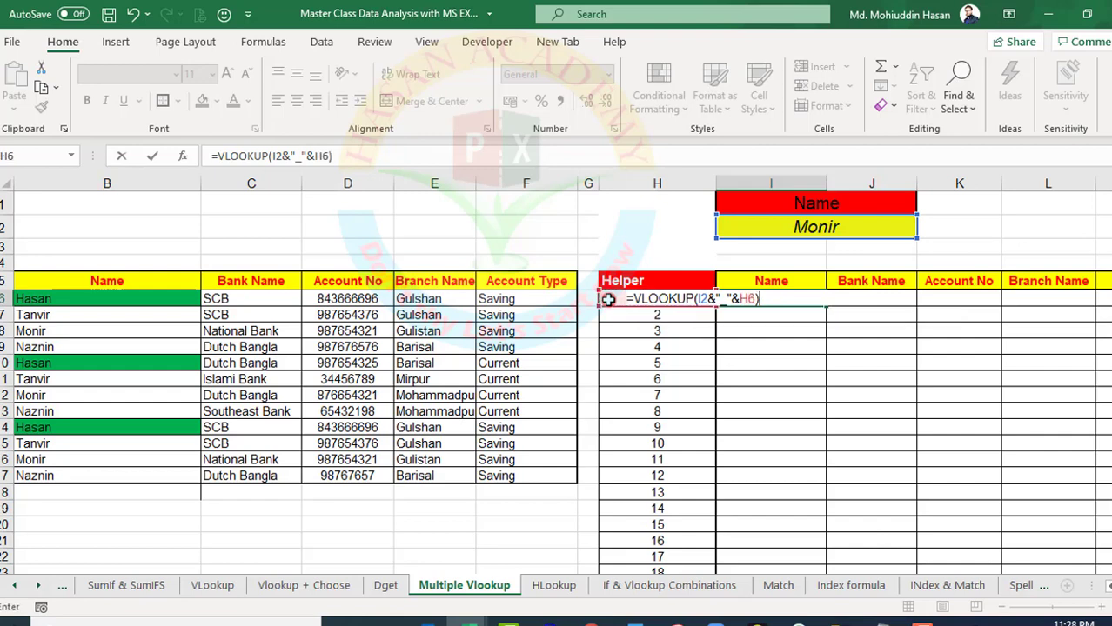
key(Return)
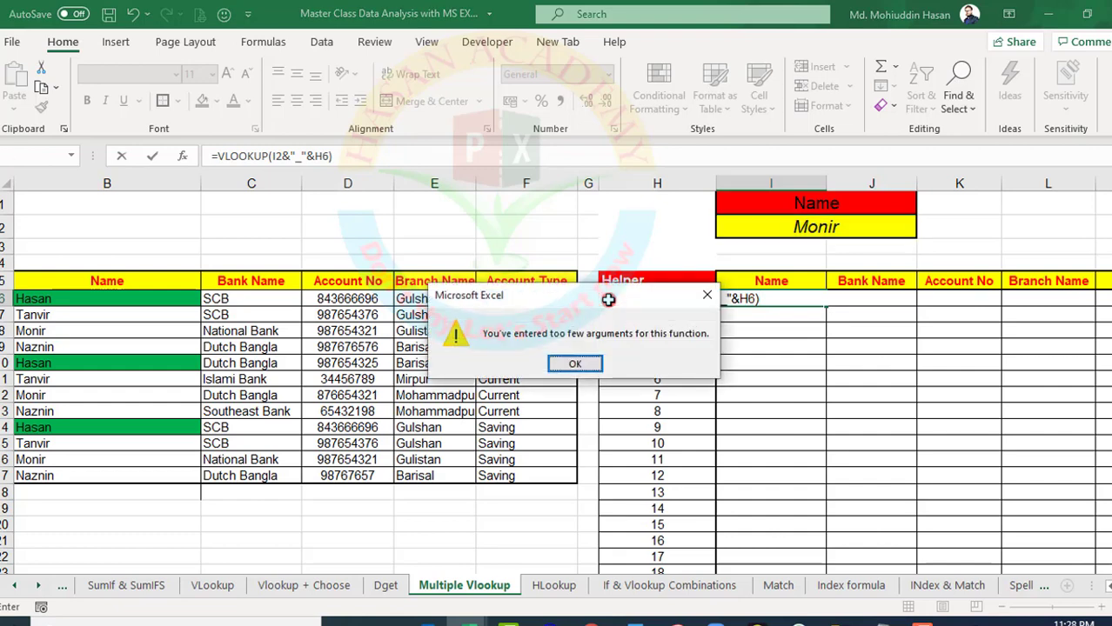
click(575, 364)
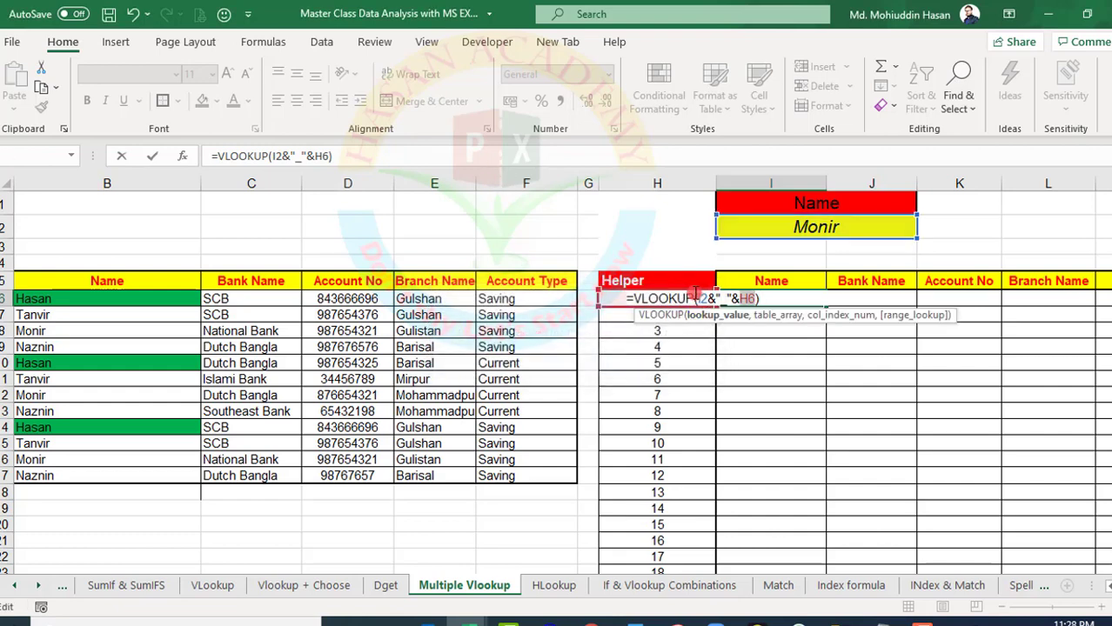
Remove the VLOOKUP wrapper in I6 and enter =I2&"_"&H6 to test the combined lookup key
click(697, 297)
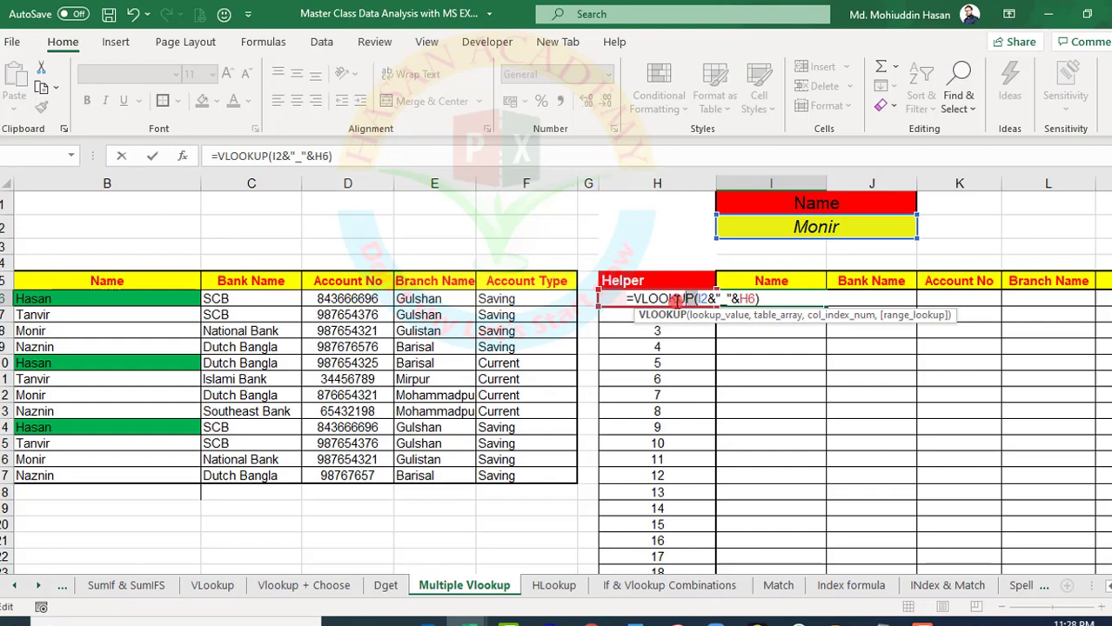
drag(676, 302, 640, 302)
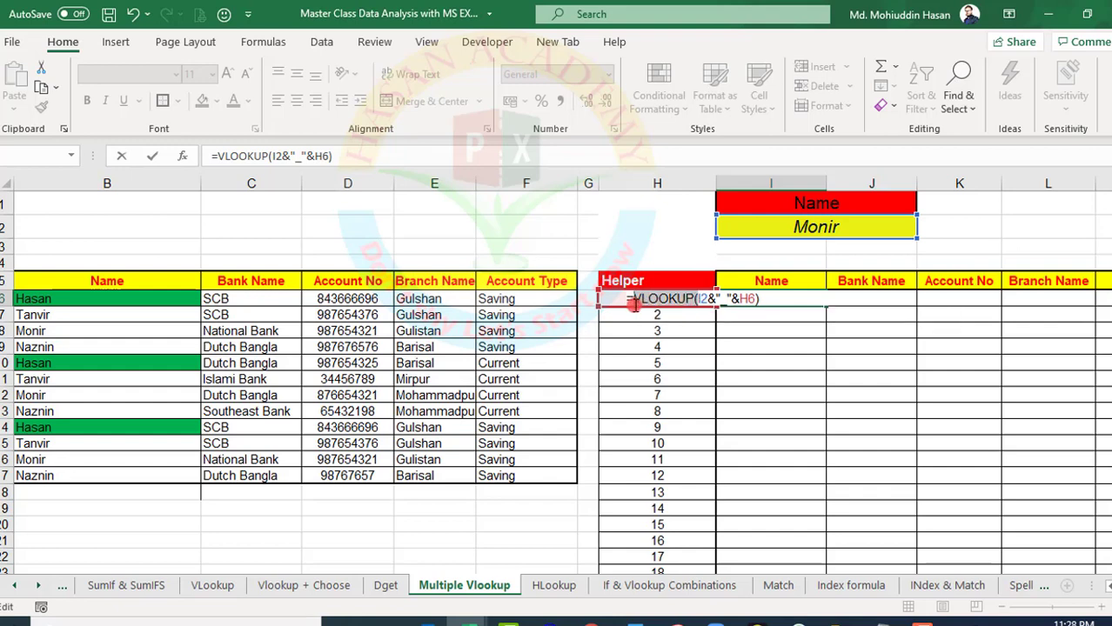
key(BackSpace)
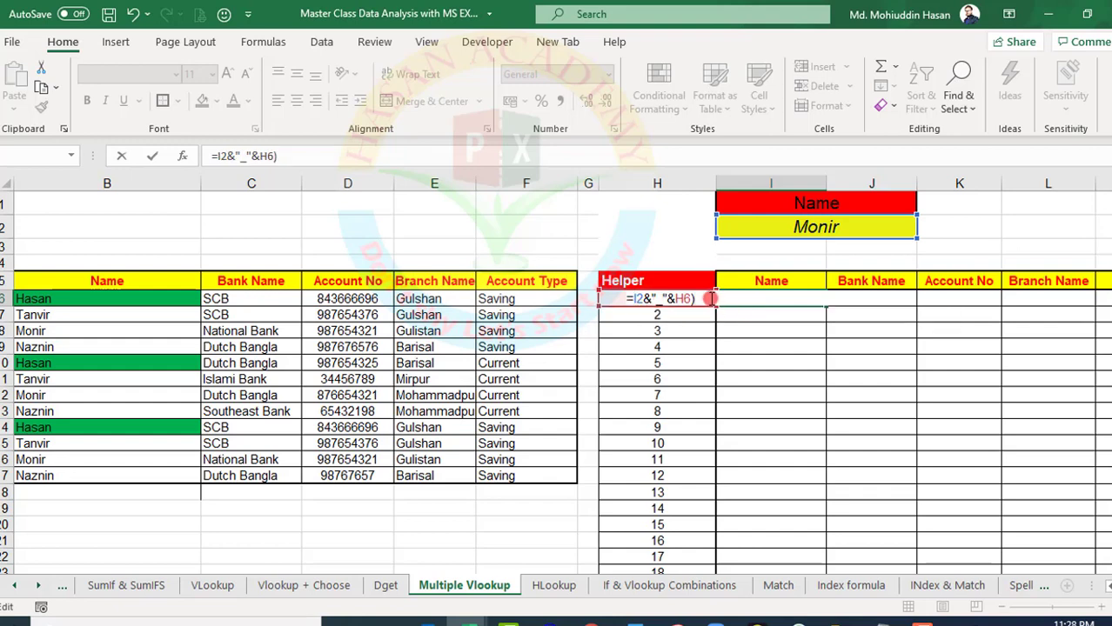
key(ctrl+Return)
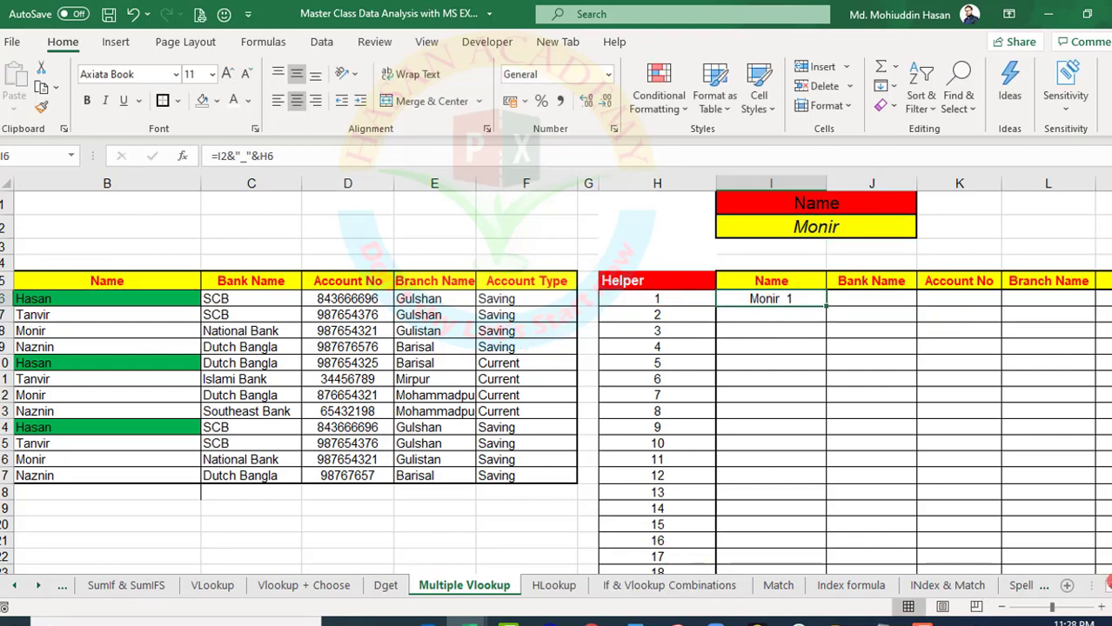
Compare the combined lookup key in I6 with its matching Helper key in A8 and the name in I2
click(1109, 587)
click(71, 302)
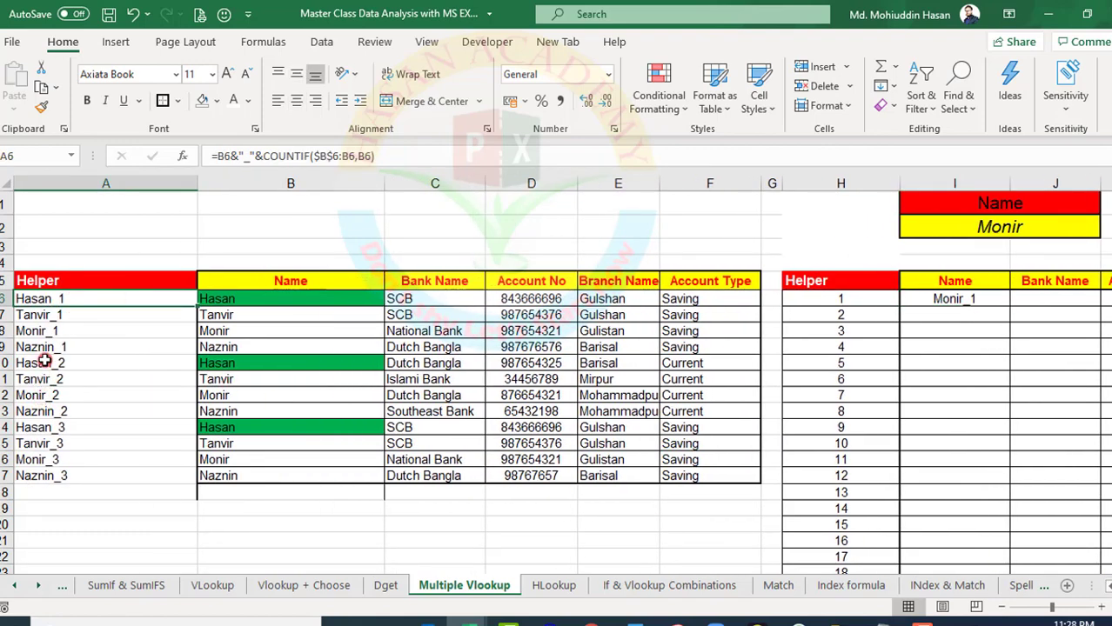
click(40, 329)
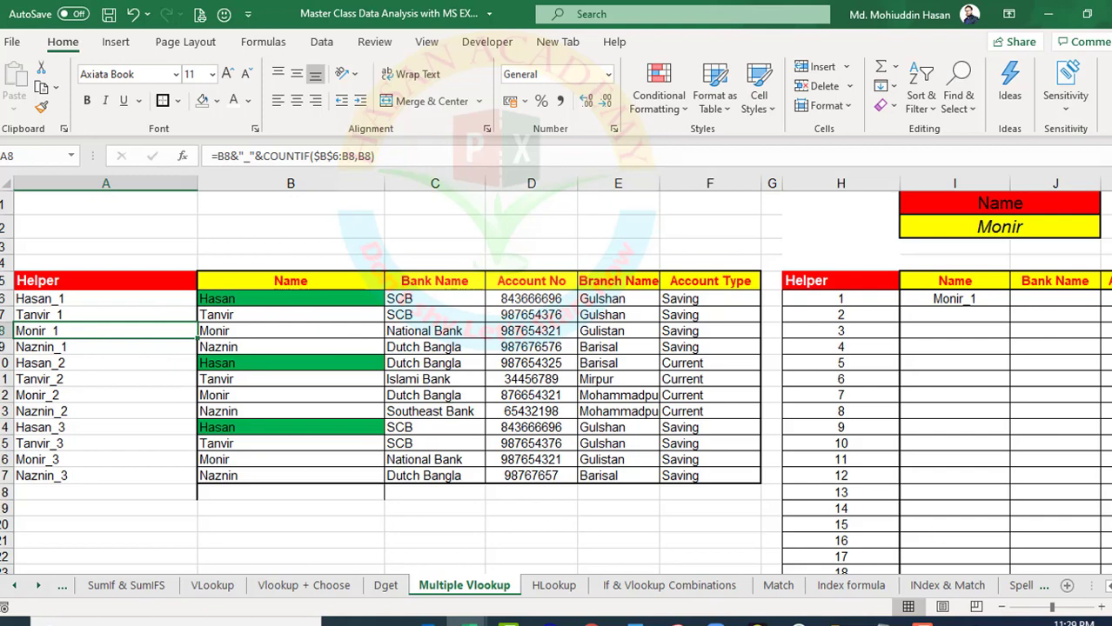
scroll(652, 263, right, 3)
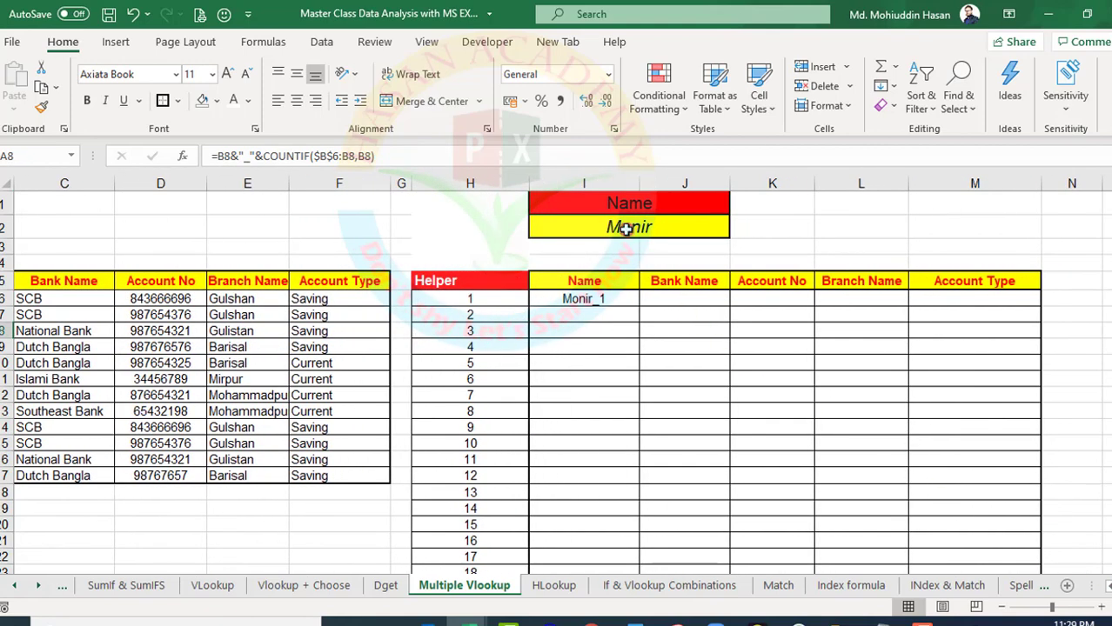
click(626, 229)
click(581, 299)
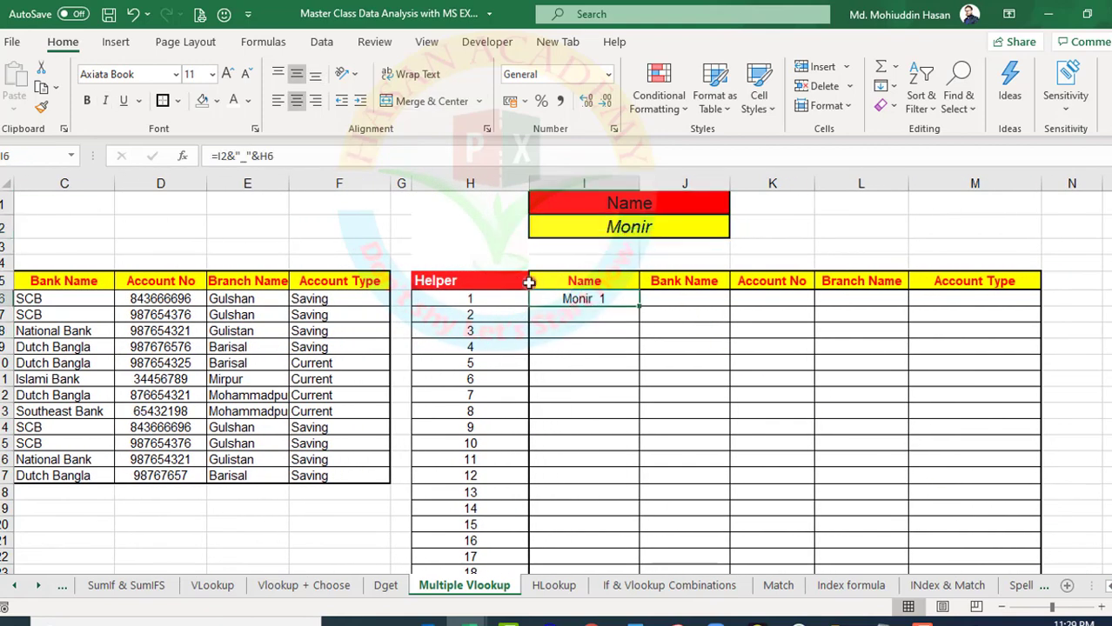
Replace the test expression in I6 with a VLOOKUP formula that uses I2&"_"&H6 as its lookup value
click(297, 157)
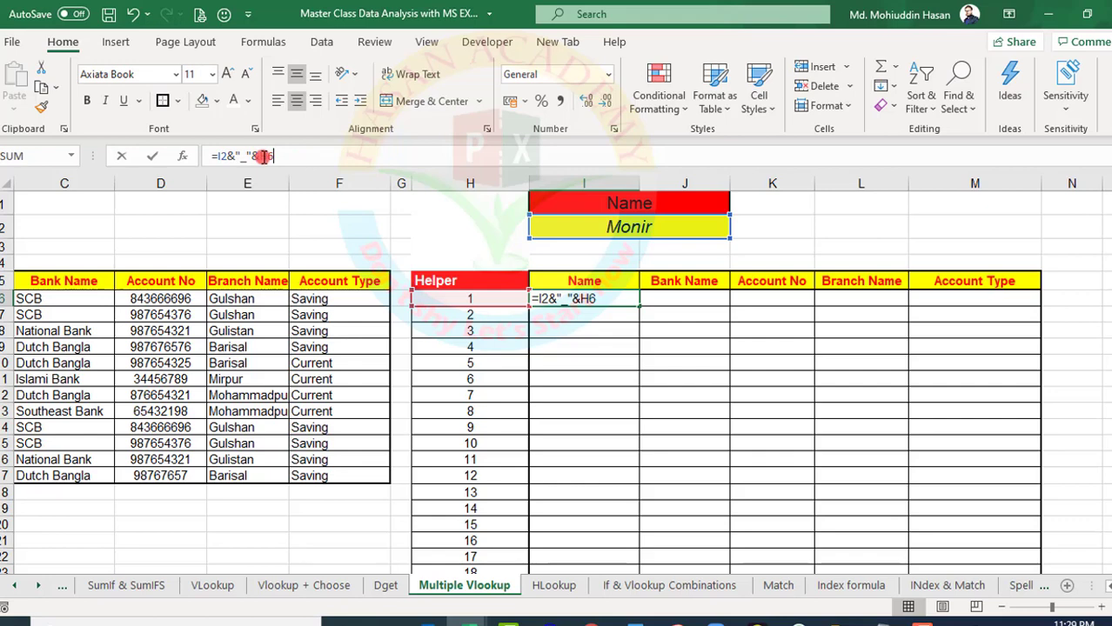
click(219, 157)
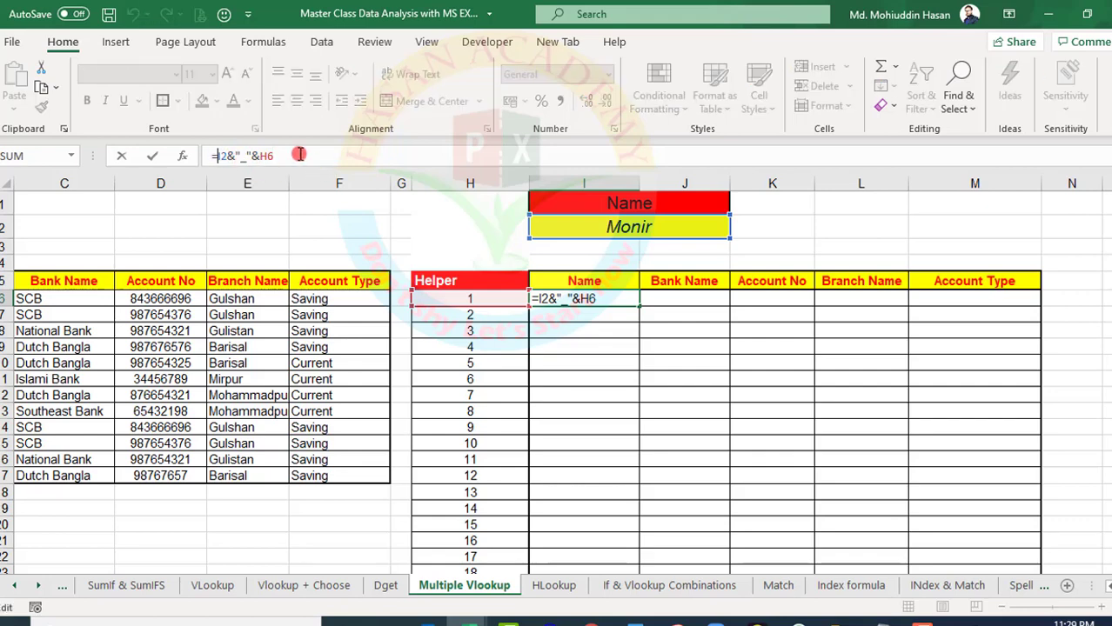
drag(298, 154, 240, 155)
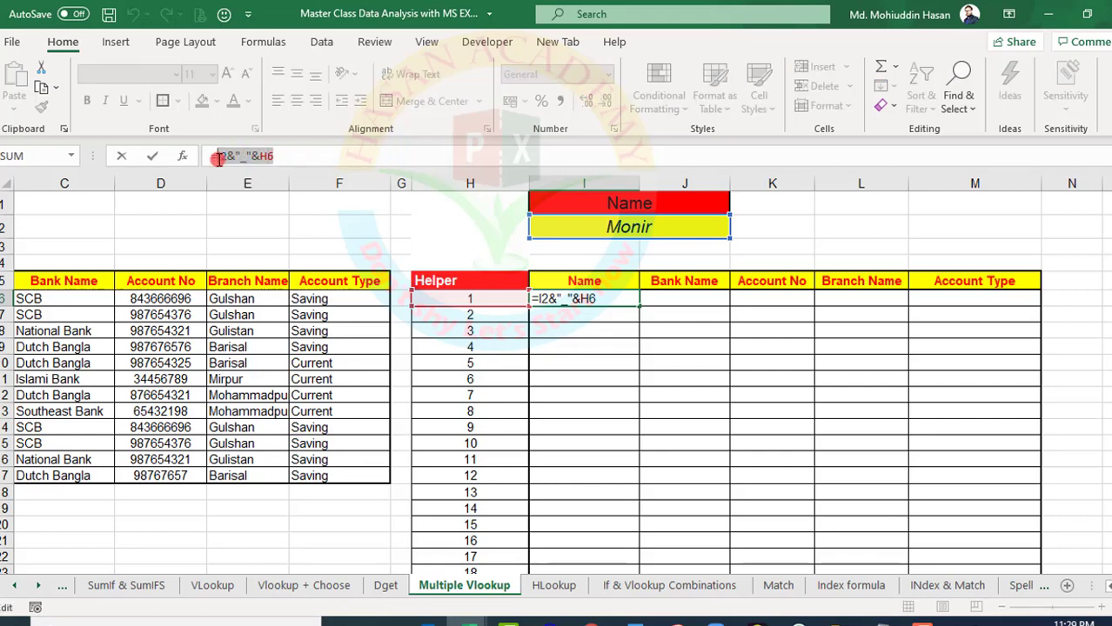
key(BackSpace)
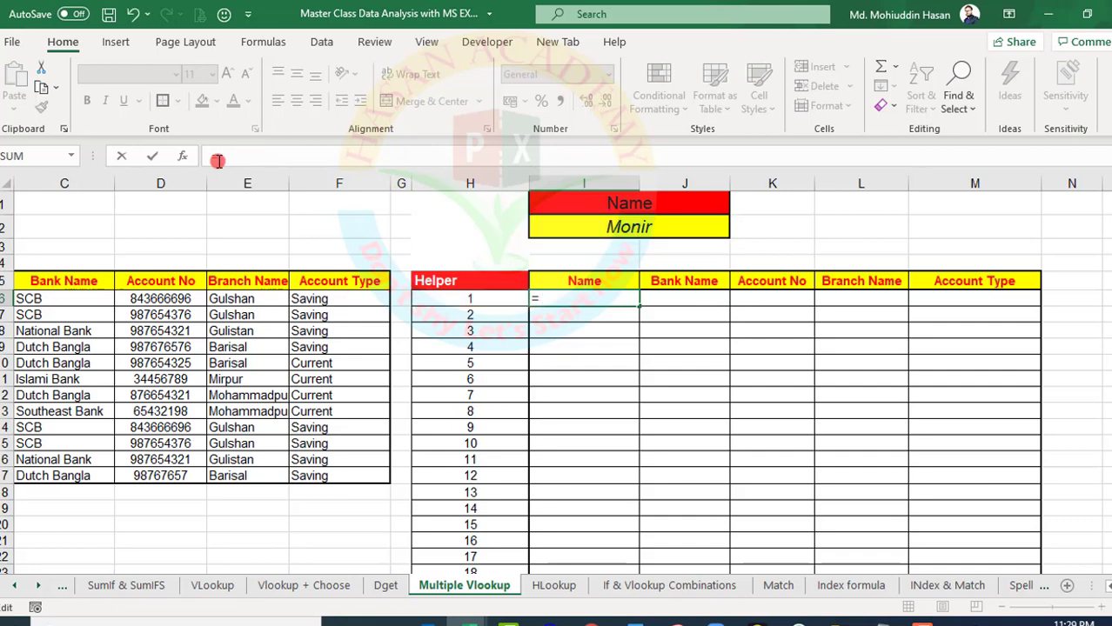
text(v)
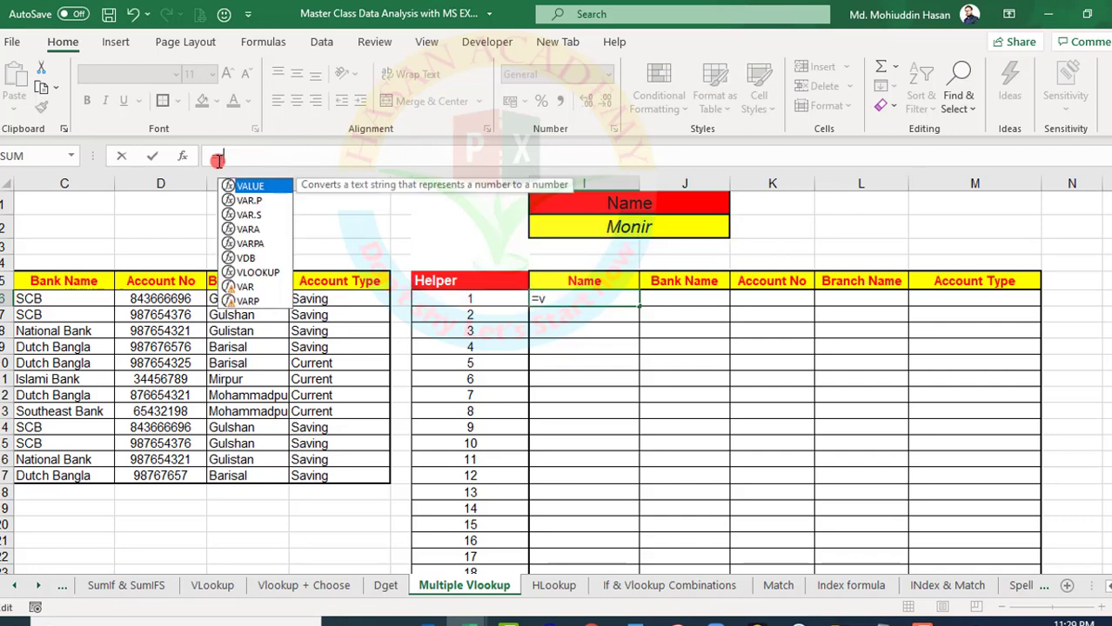
text(l)
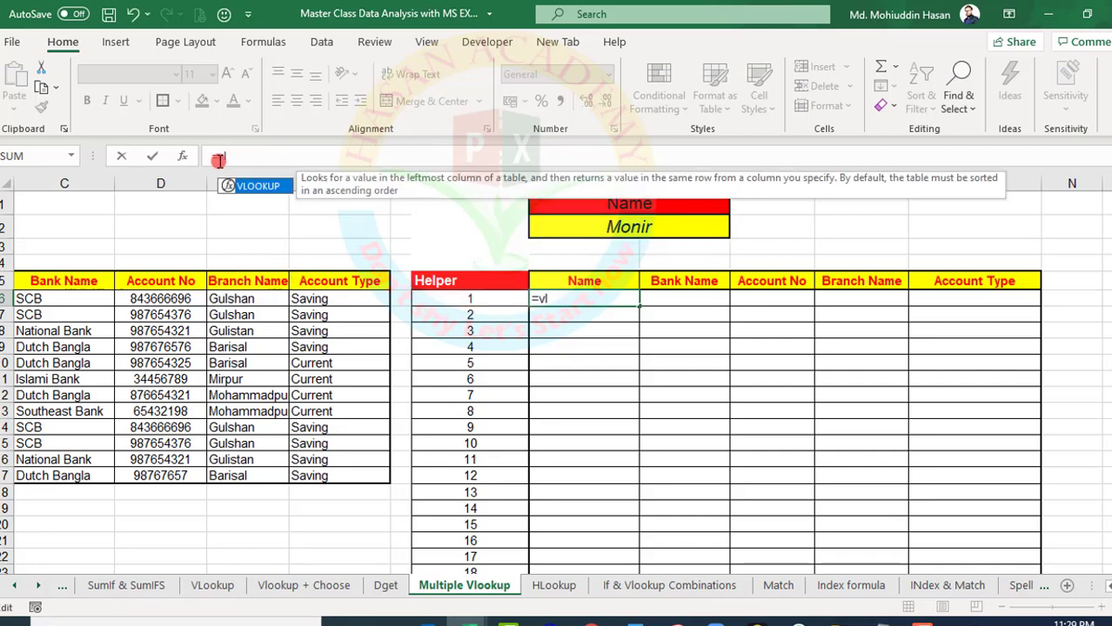
double_click(257, 186)
click(611, 228)
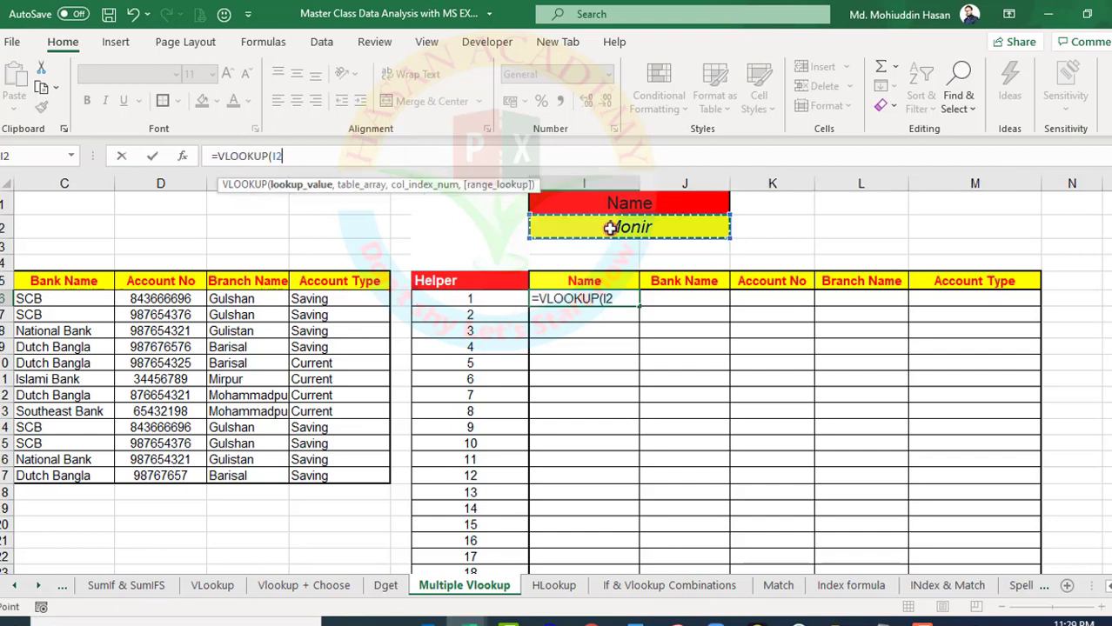
text(&"_)
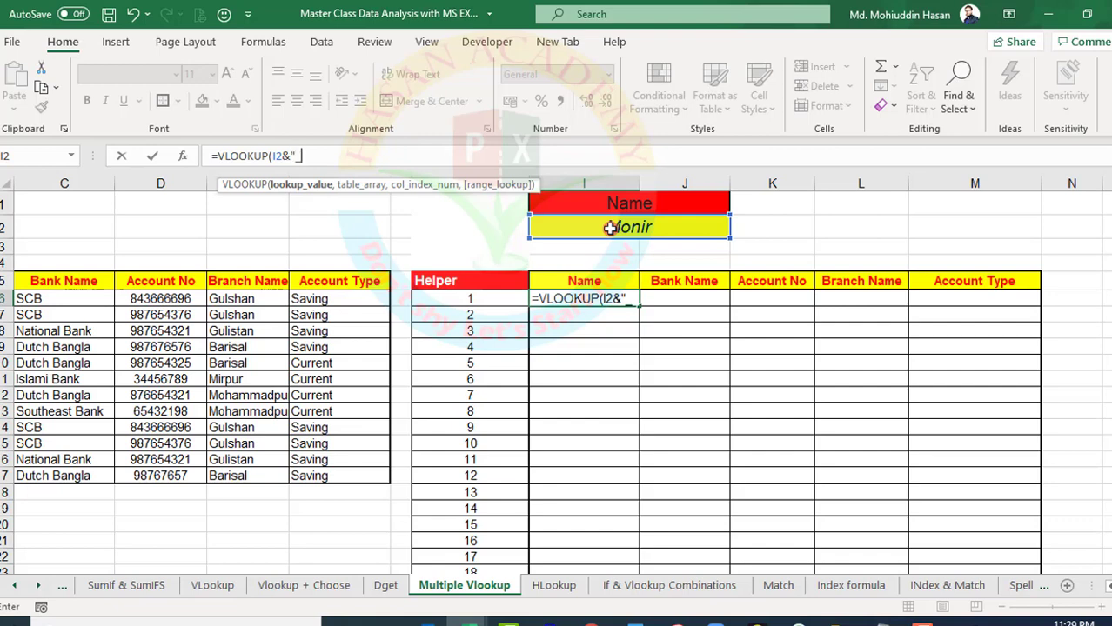
text("&)
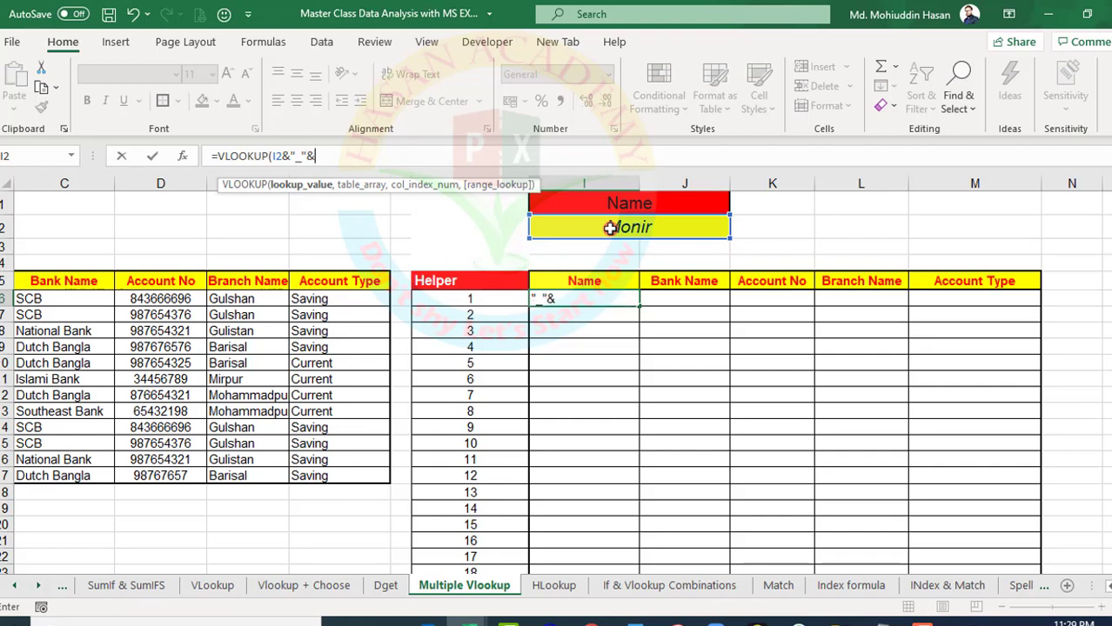
click(469, 301)
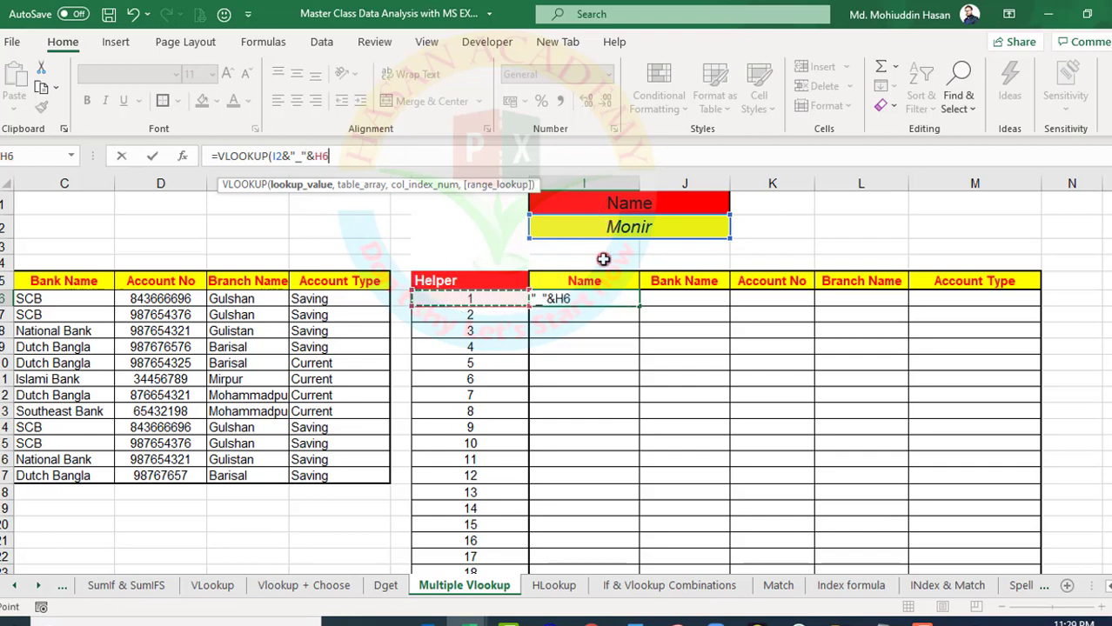
text(,)
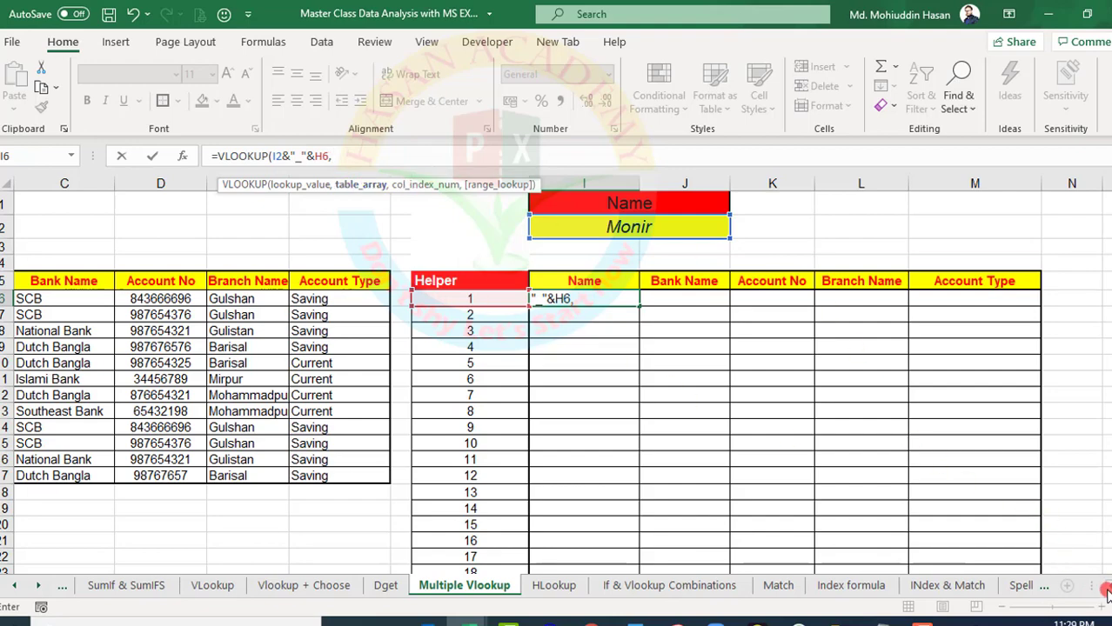
Complete the VLOOKUP in I6 with table array A5:F17, column index 2 and exact match 0, and enter it
scroll(1107, 592, left, 3)
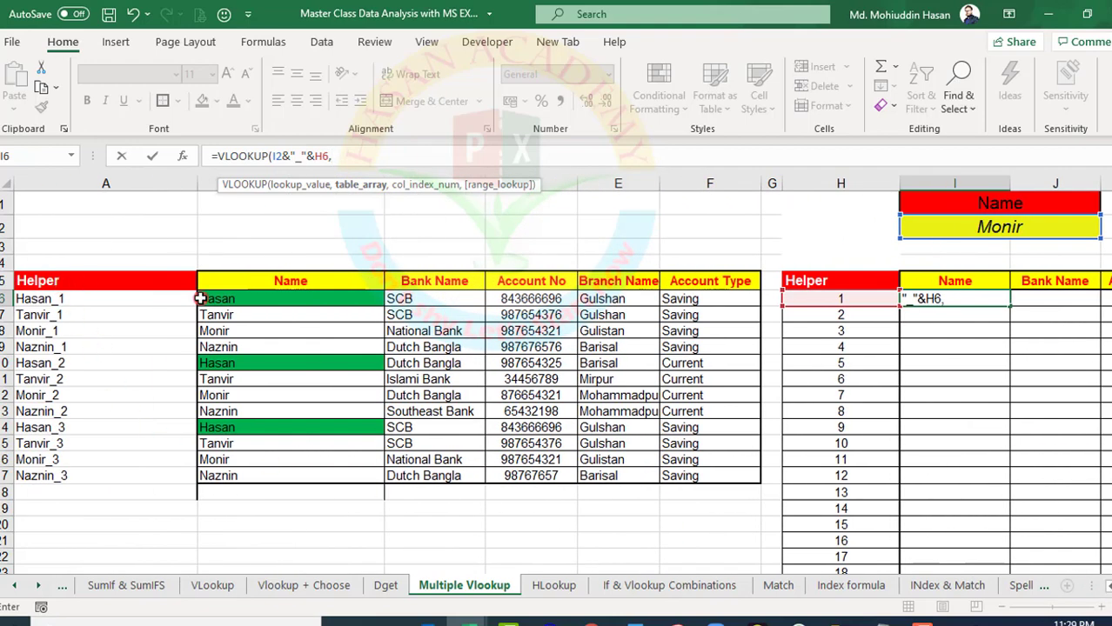
drag(52, 281, 696, 477)
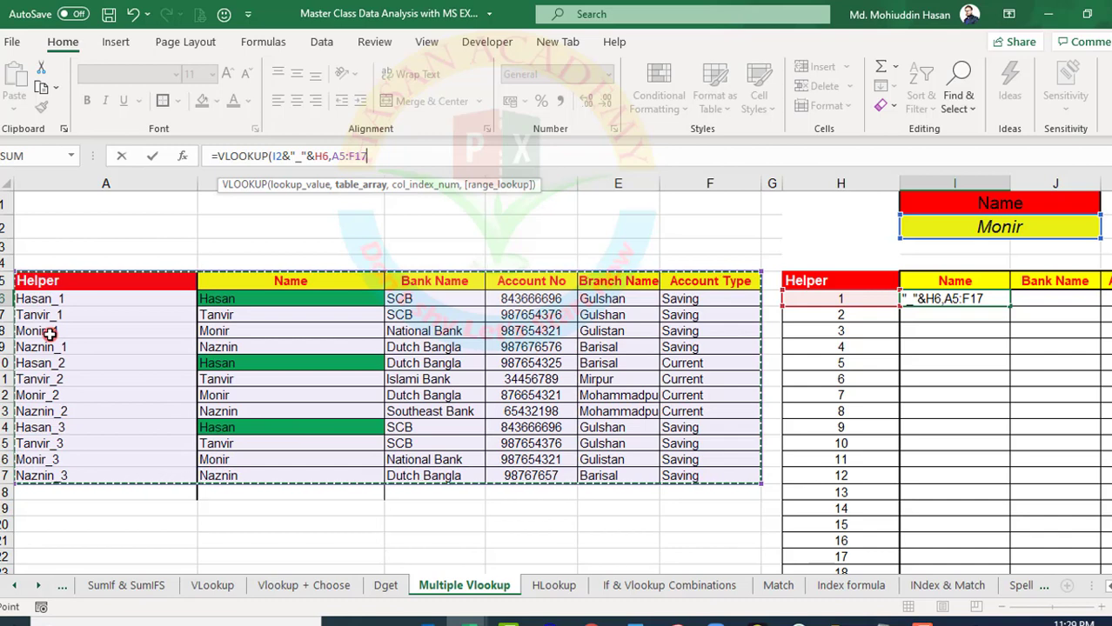
text(,)
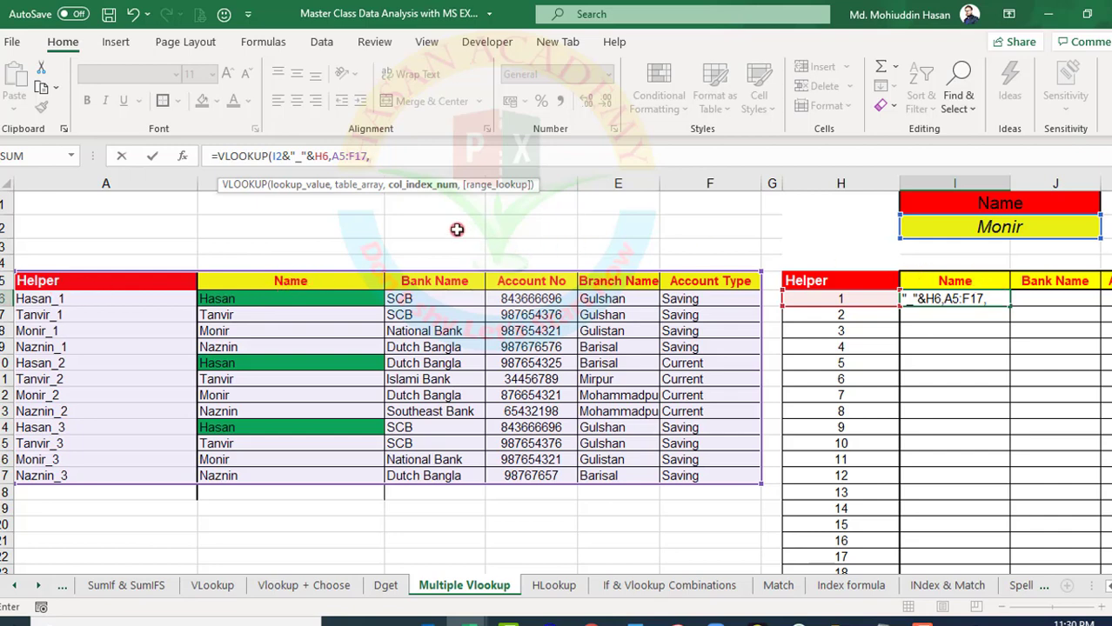
click(429, 188)
text(2,)
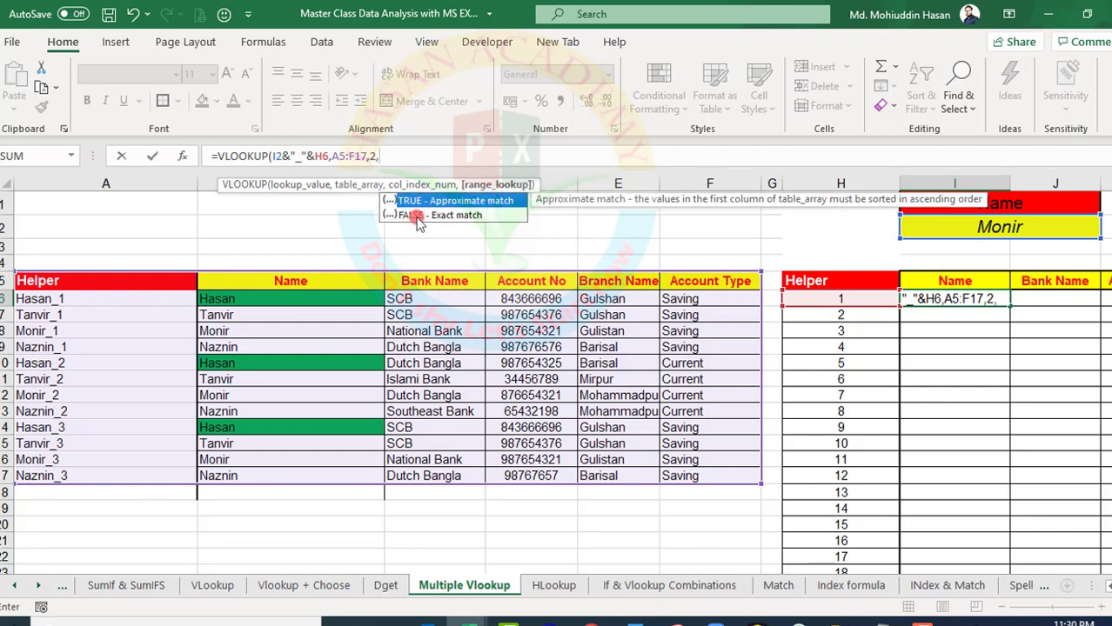
text(0))
key(Return)
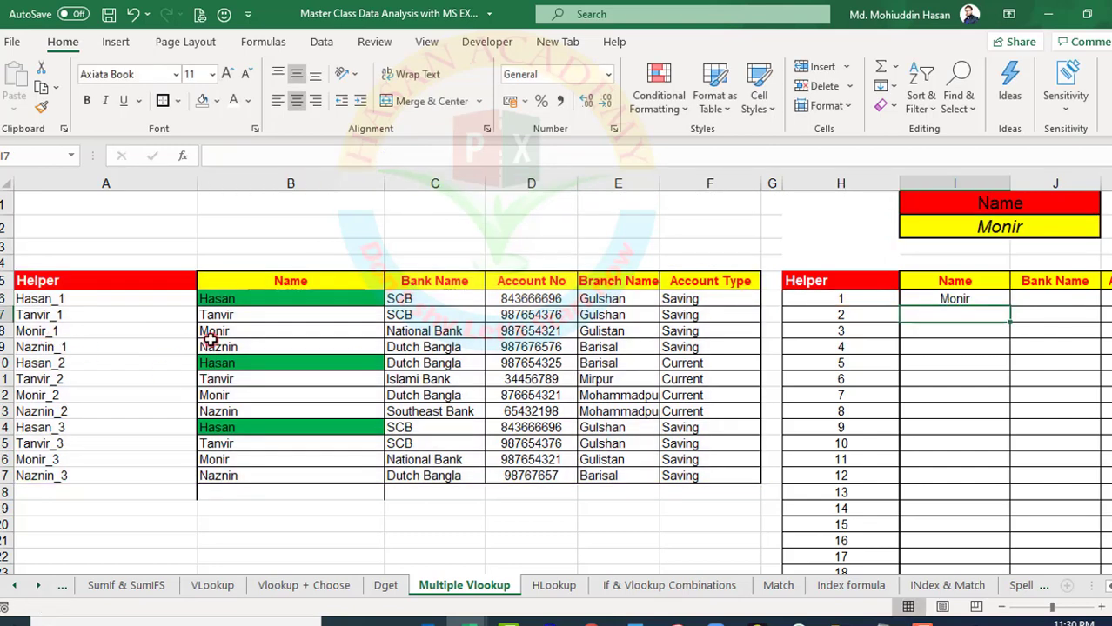
Check the VLOOKUP result in I6 against the source name in B8 and its Helper key in A8
click(929, 300)
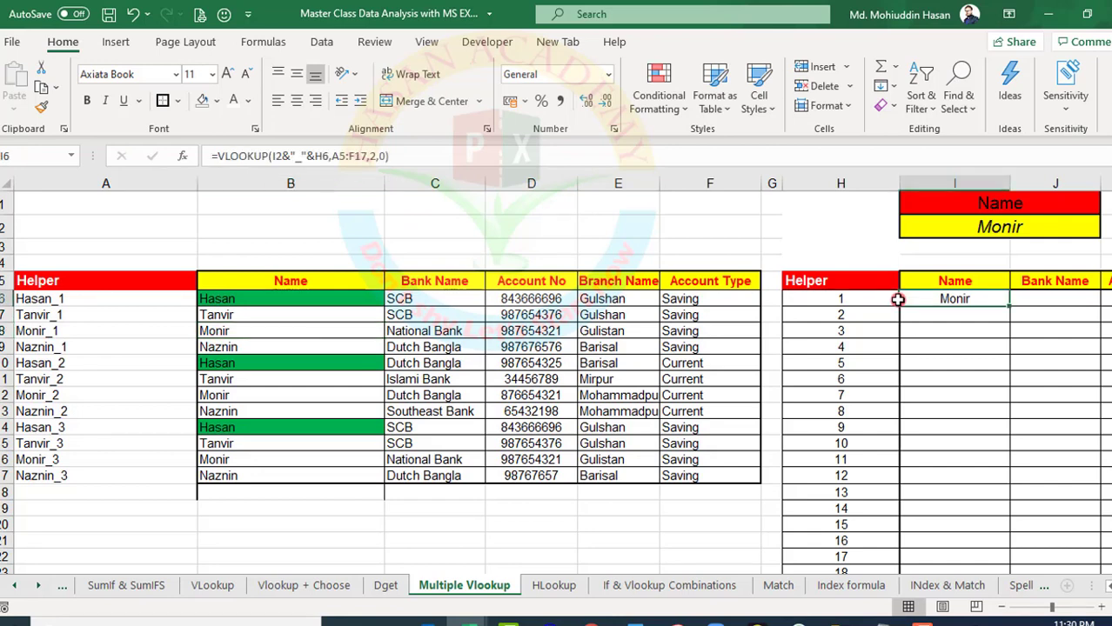
click(228, 334)
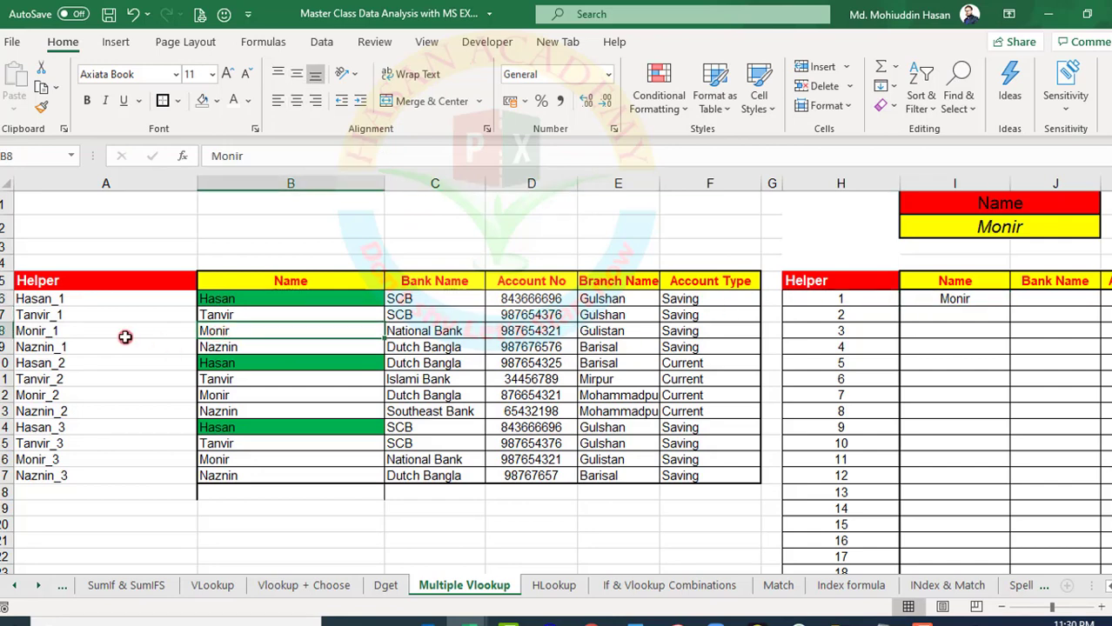
click(69, 335)
click(218, 331)
scroll(859, 367, right, 2)
In the I6 formula, make the I2 reference absolute as $I$2 and lock only the column of H6 as $H6
click(772, 299)
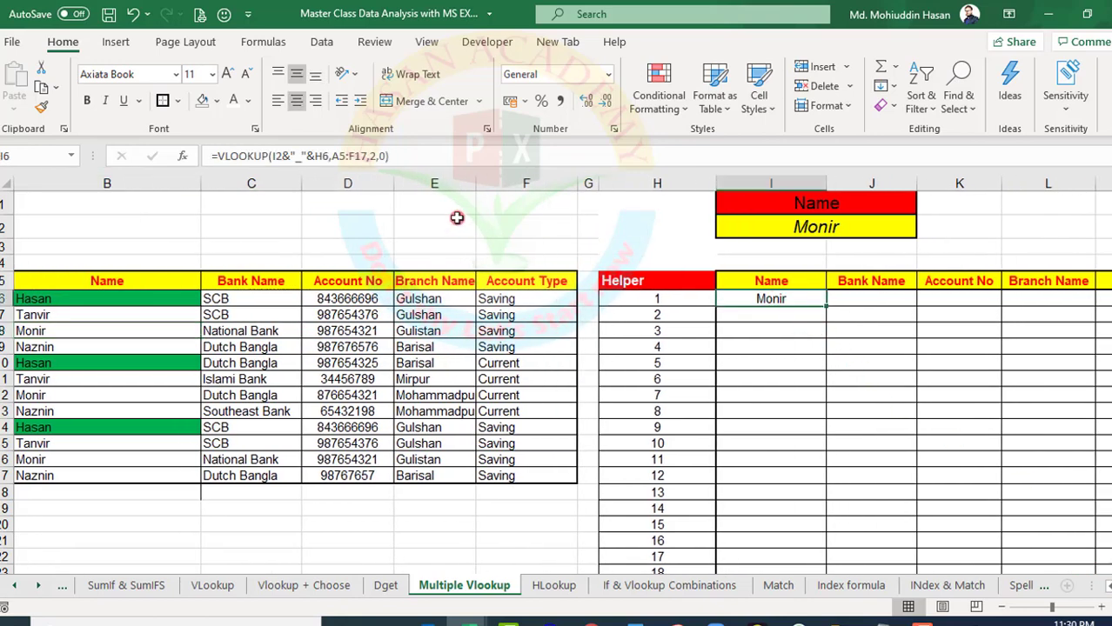
click(275, 155)
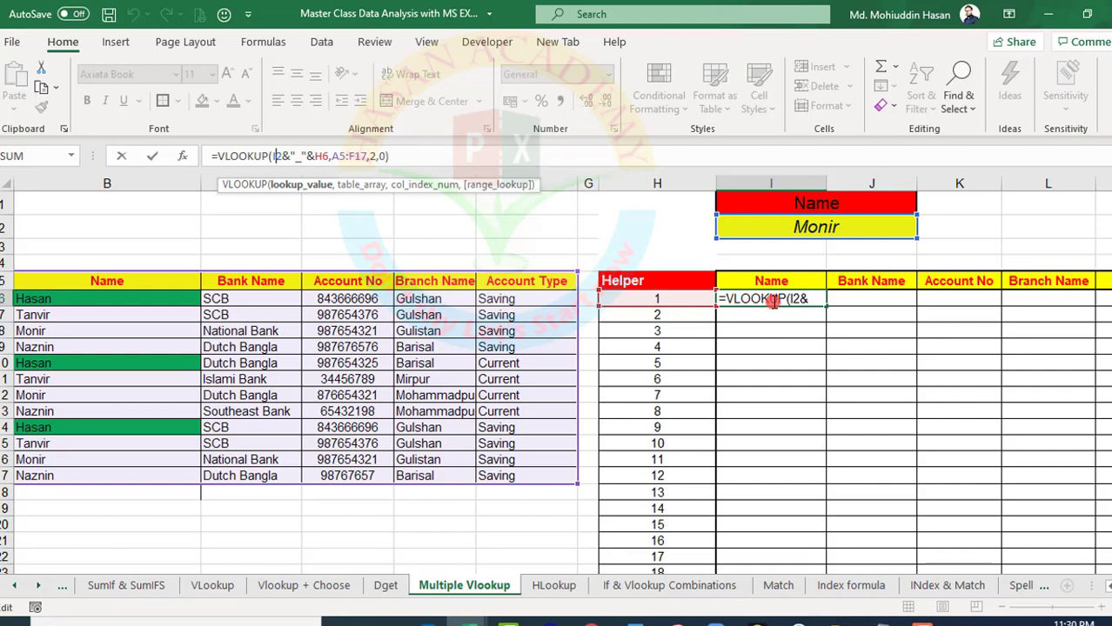
key(F4)
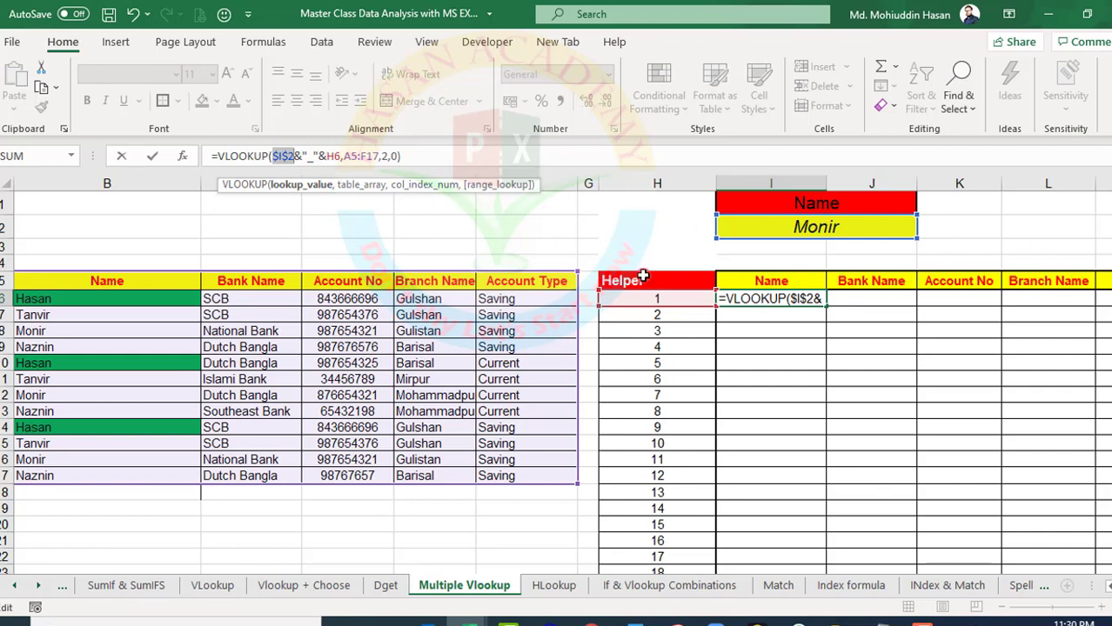
click(796, 299)
scroll(505, 304, right, 2)
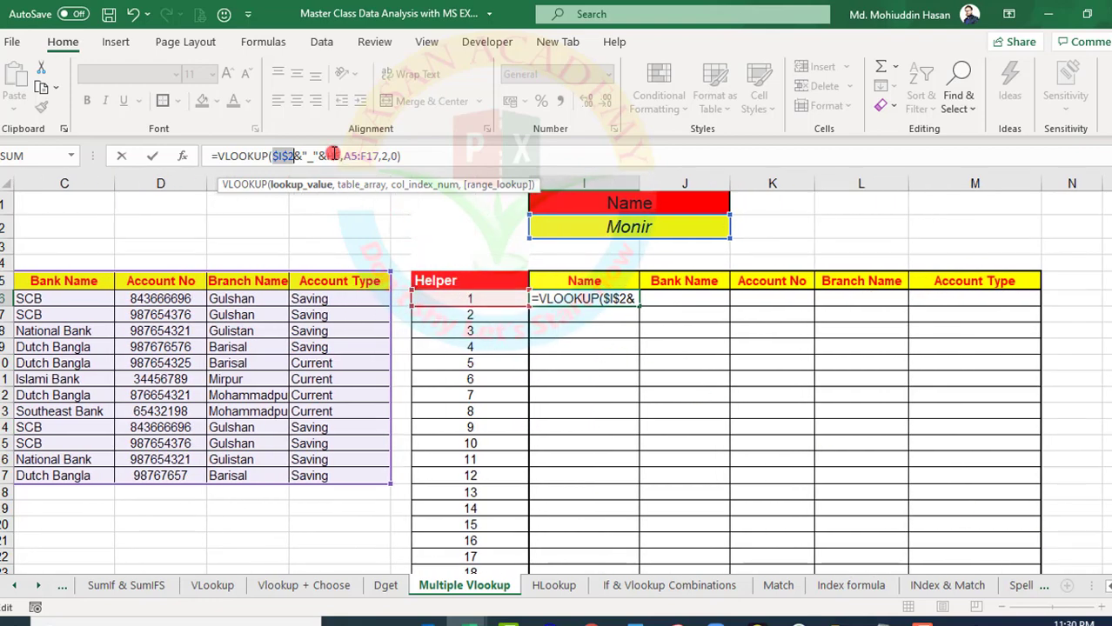
key(End)
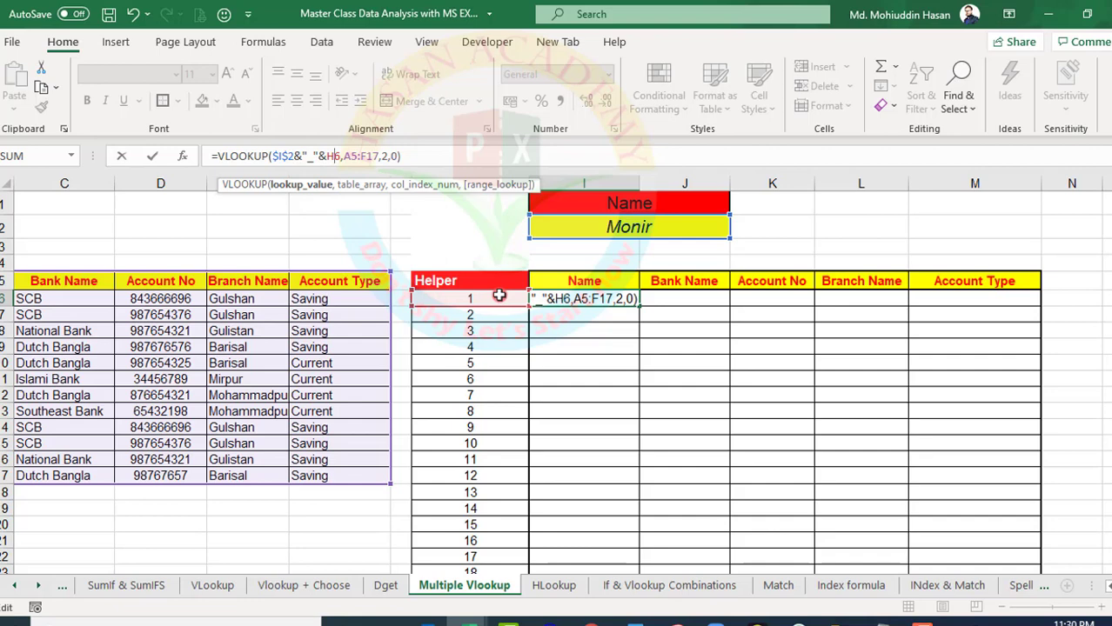
key(F4)
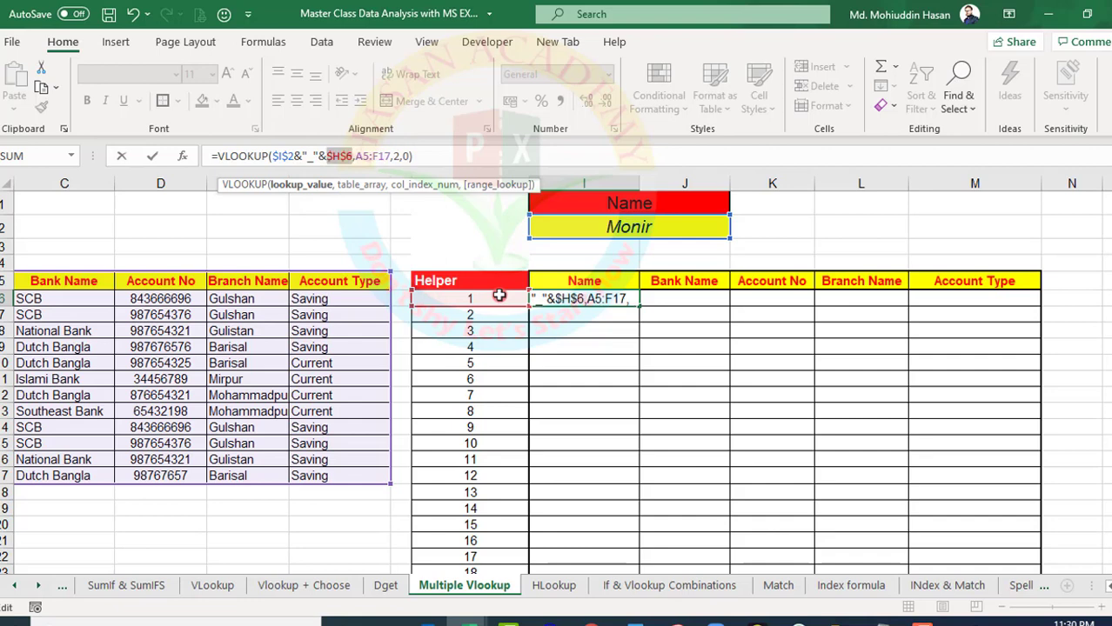
key(F4)
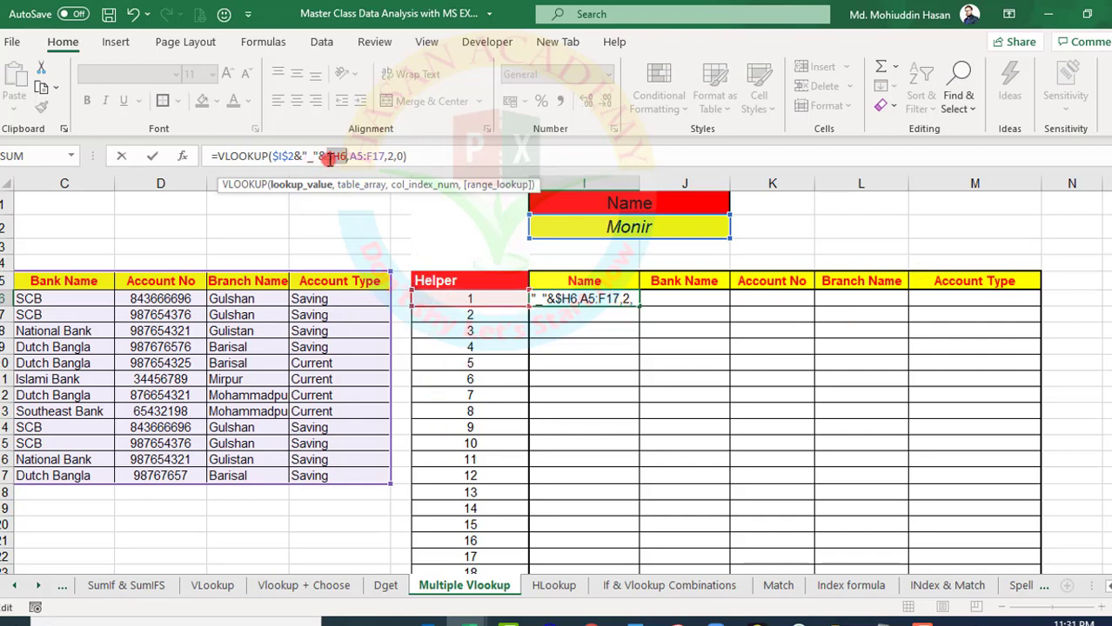
Make the table array in the I6 formula absolute as $A$5:$F$17 and enter the formula
click(357, 156)
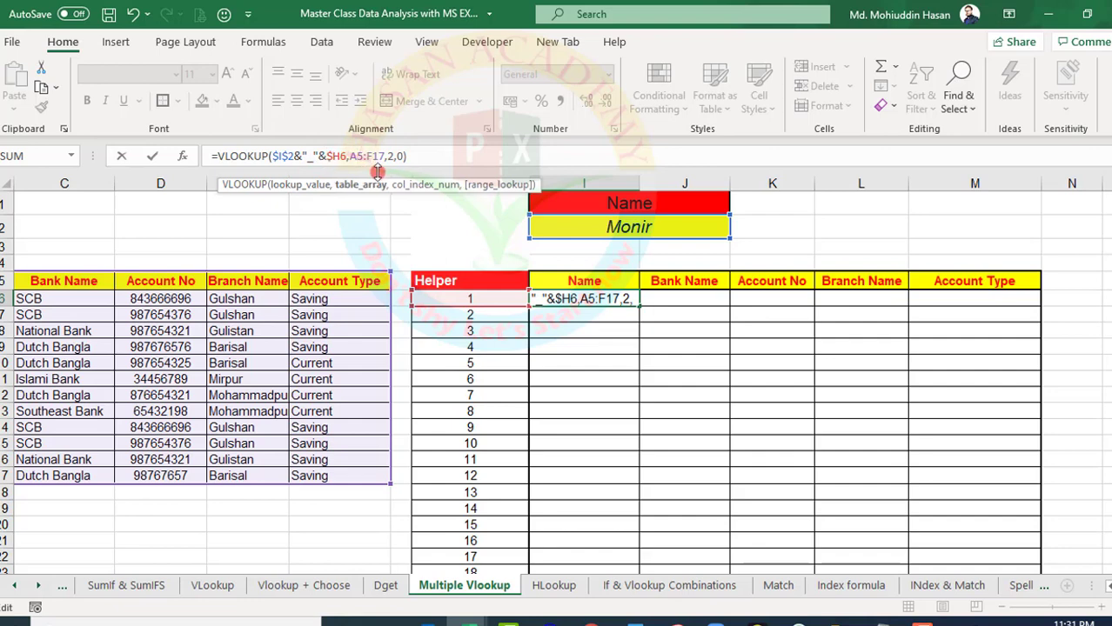
key(F4)
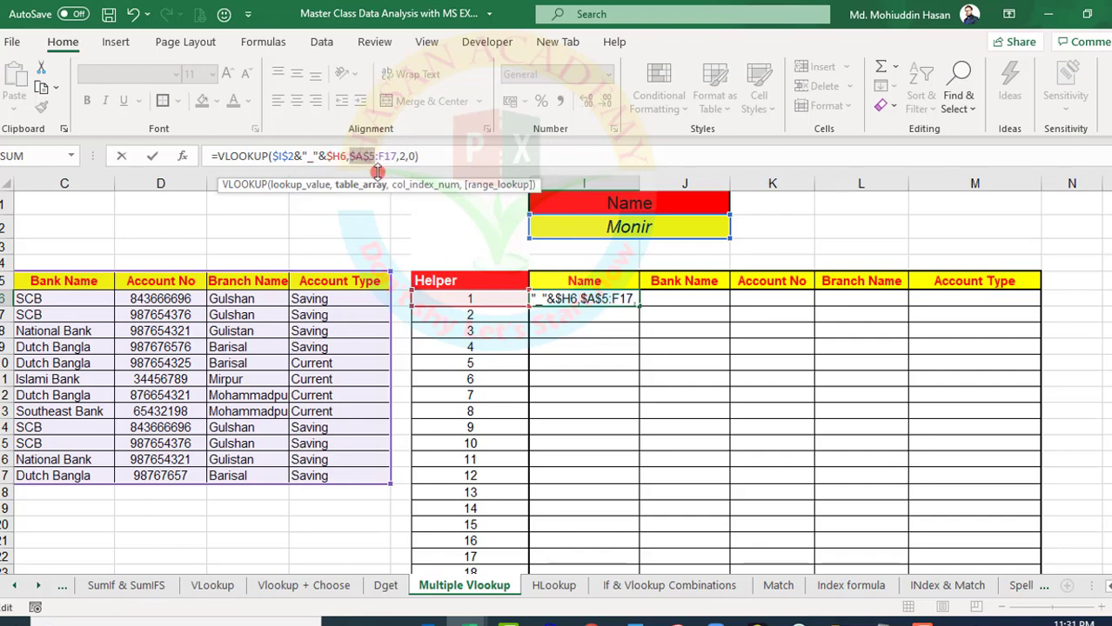
click(384, 157)
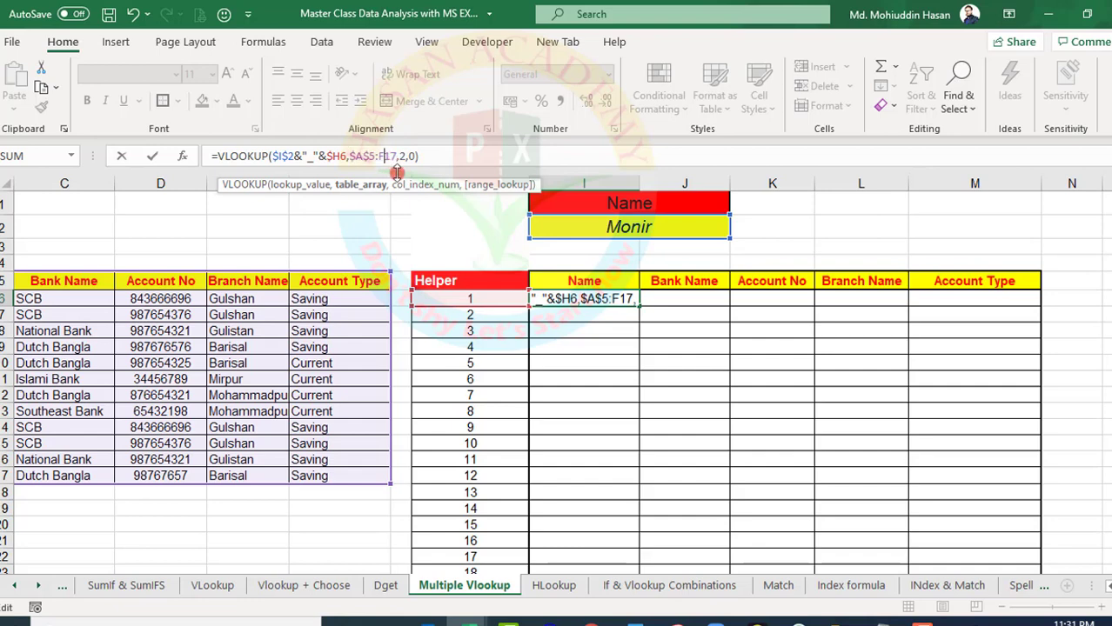
key(F4)
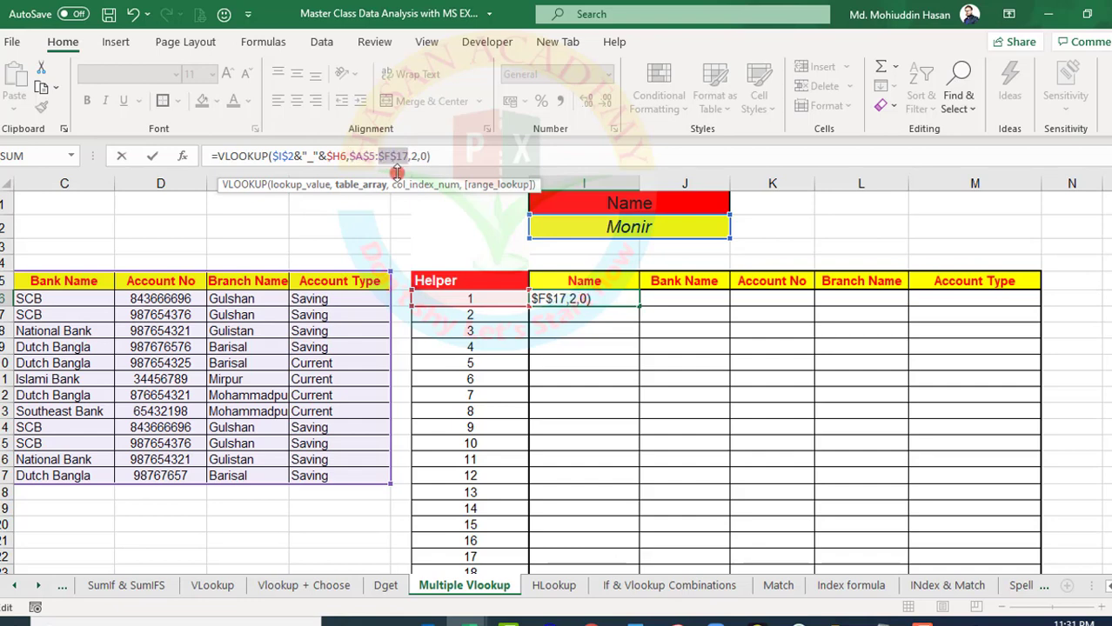
key(Return)
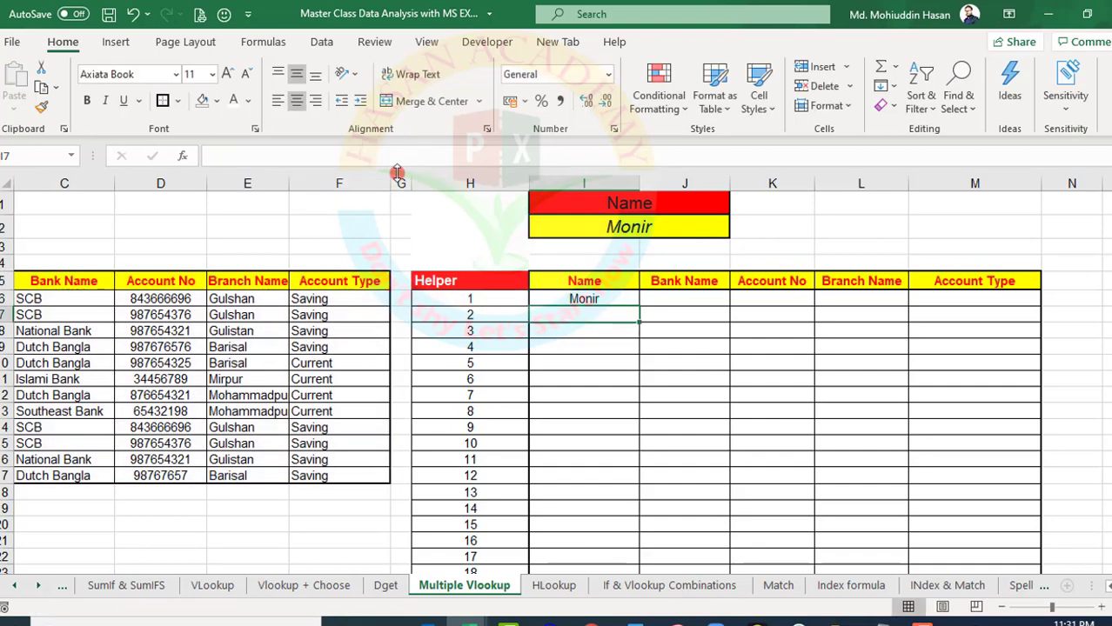
Fill the VLOOKUP formula from I6 down the report's Name column to I14
click(609, 299)
drag(641, 307, 628, 439)
click(579, 300)
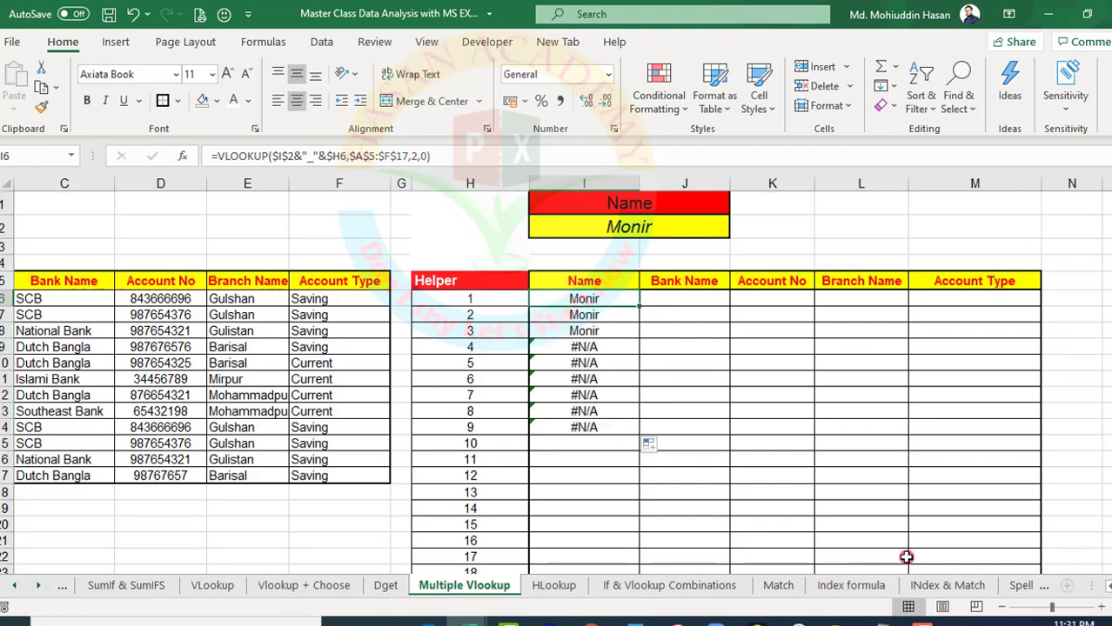
Check the report name's occurrences in B16, B12 and B8 against the error row at I9
scroll(1107, 590, left, 1)
scroll(1107, 590, left, 1)
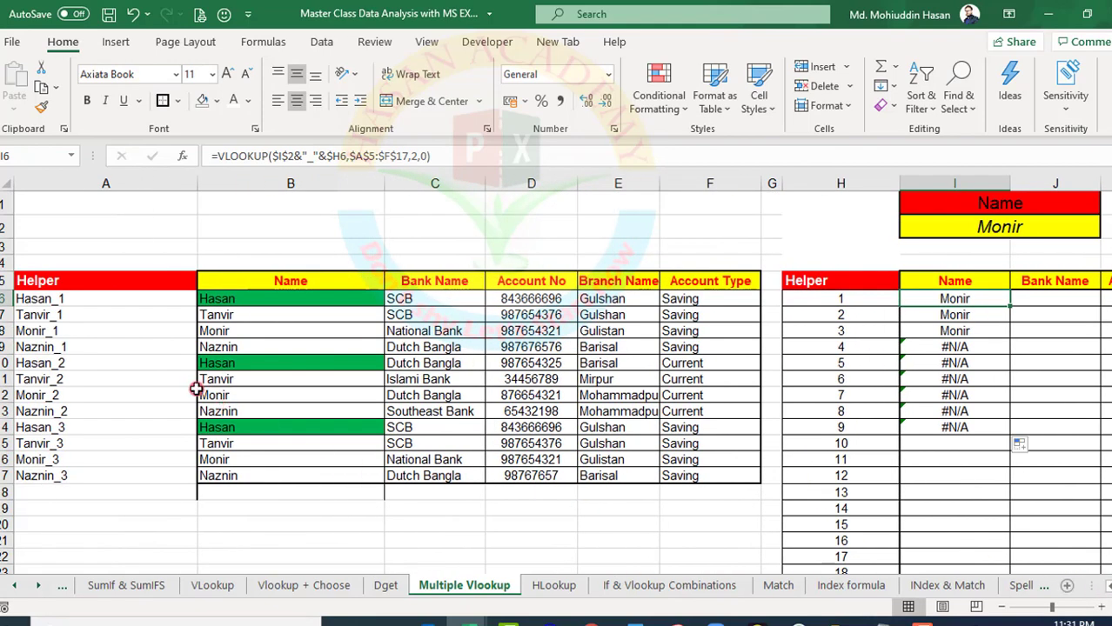
click(213, 459)
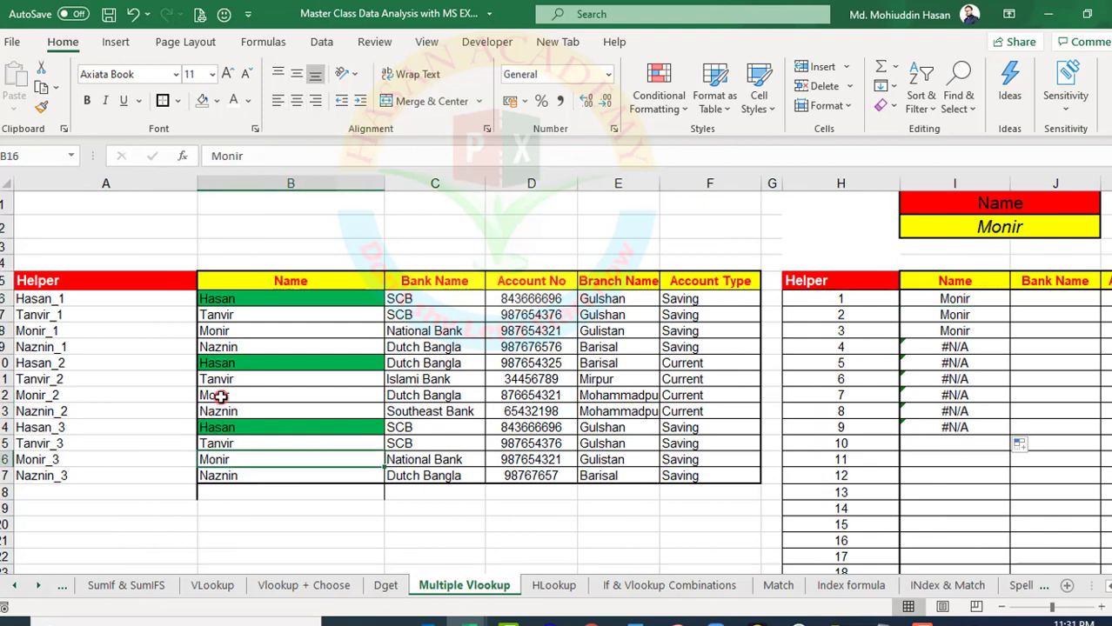
click(221, 396)
click(214, 331)
click(946, 346)
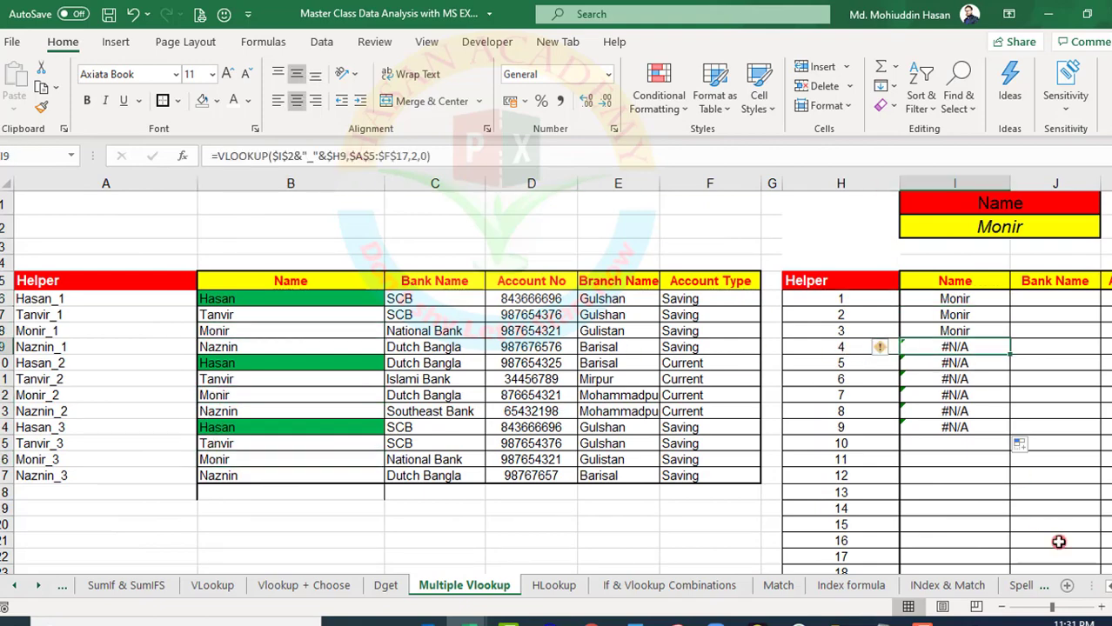
scroll(1106, 588, right, 2)
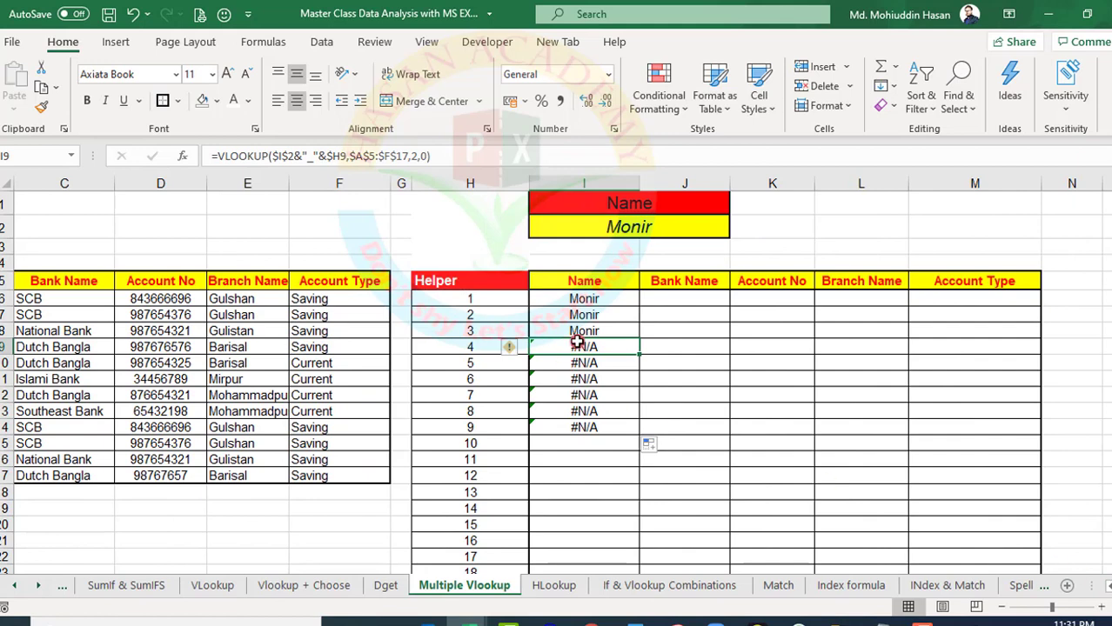
Wrap the I6 VLOOKUP in IFERROR with " " as the value if error and enter the formula
click(561, 301)
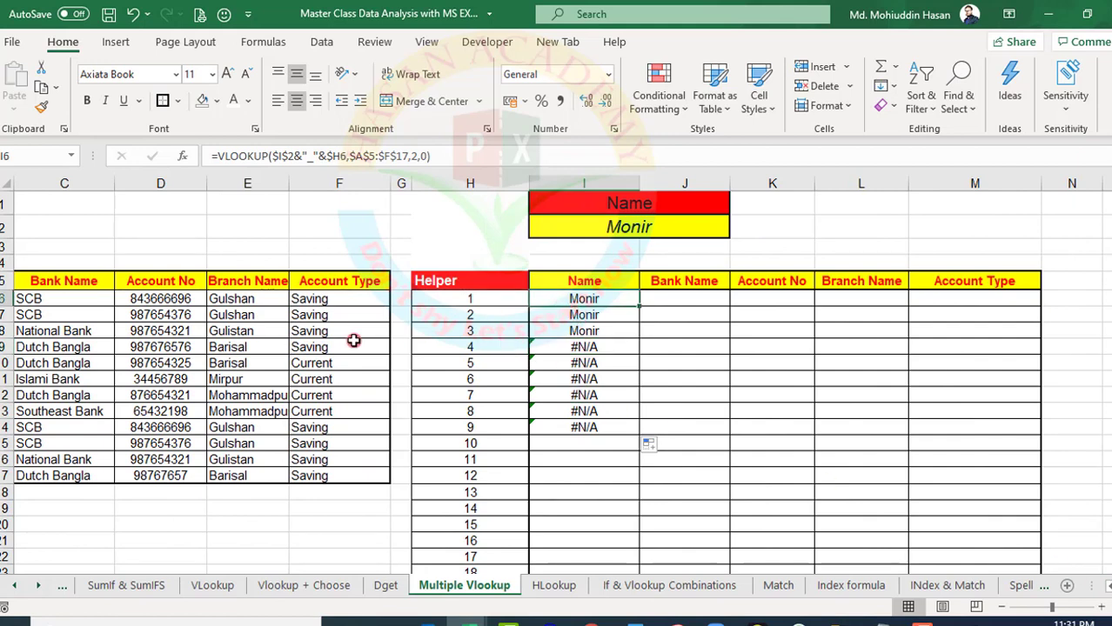
click(219, 154)
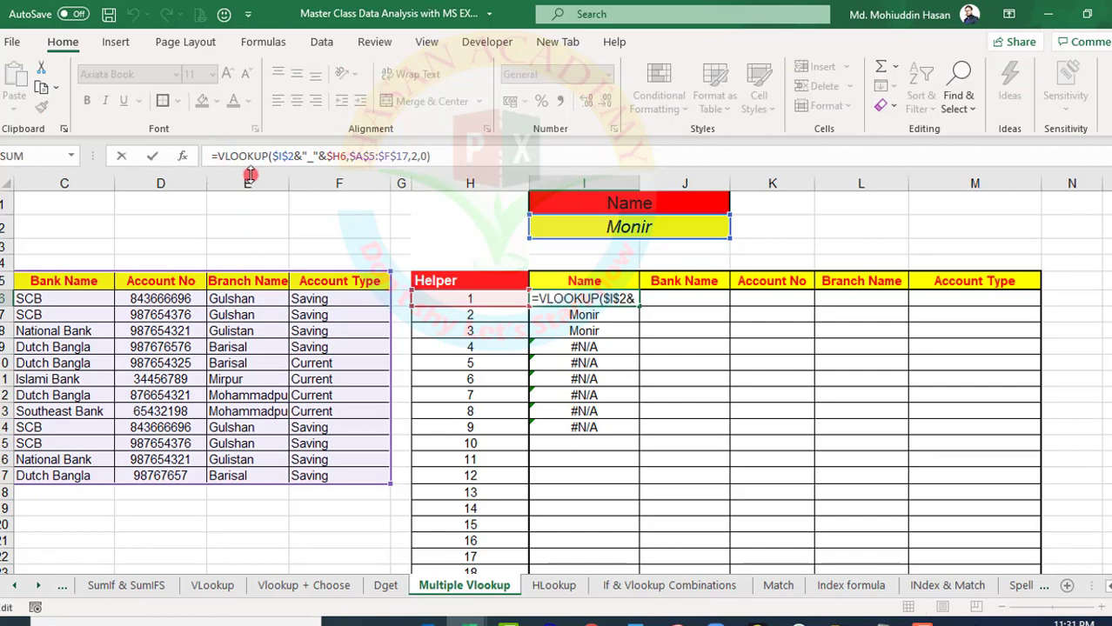
text(i)
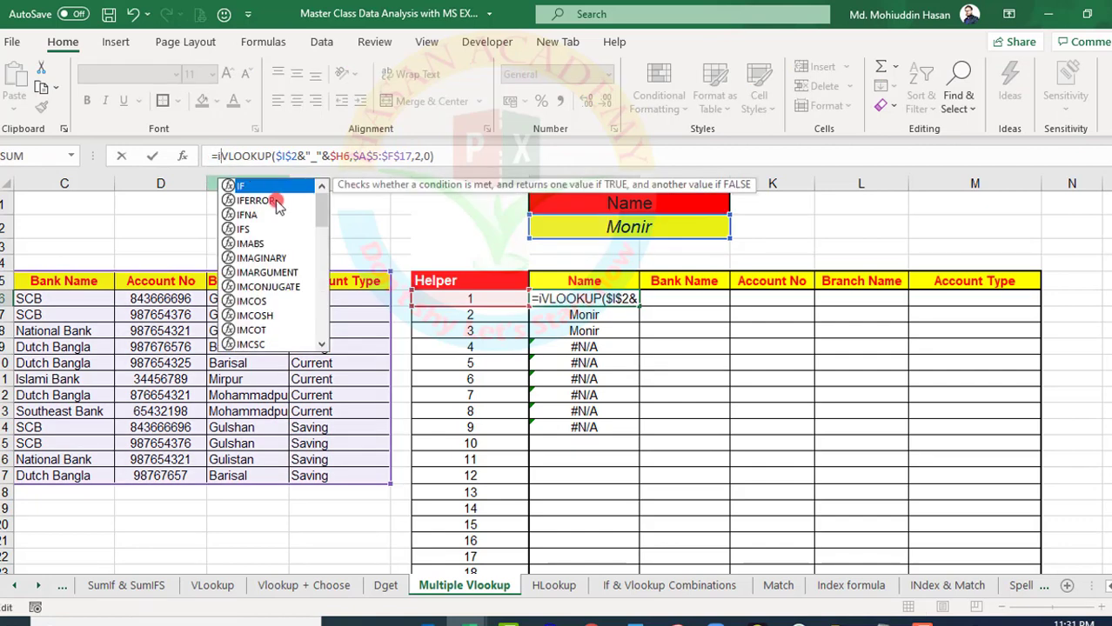
double_click(256, 201)
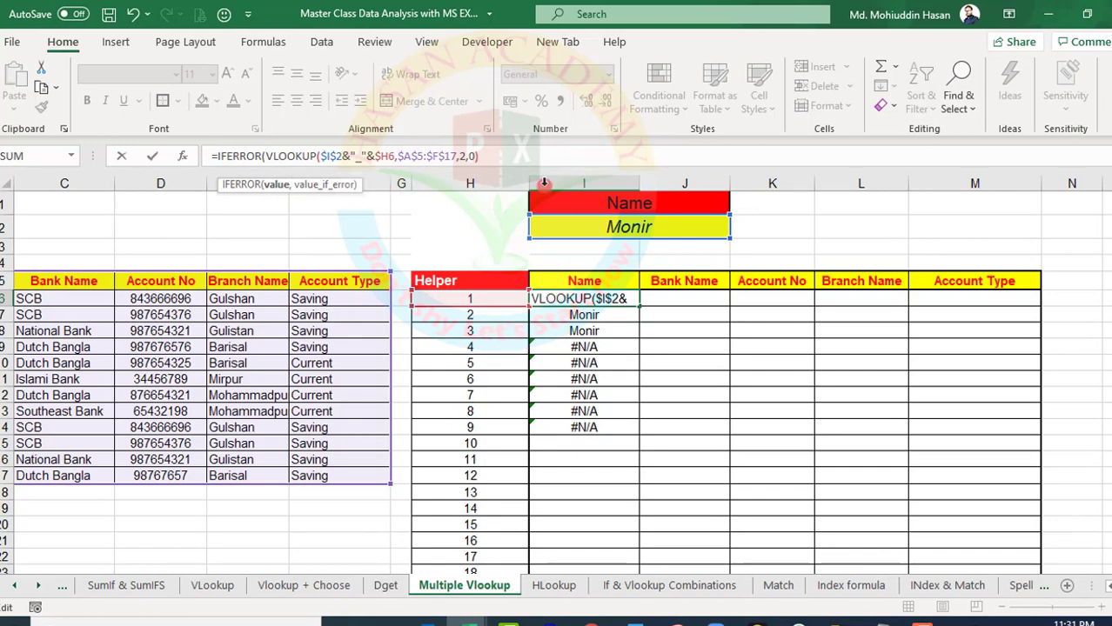
click(481, 155)
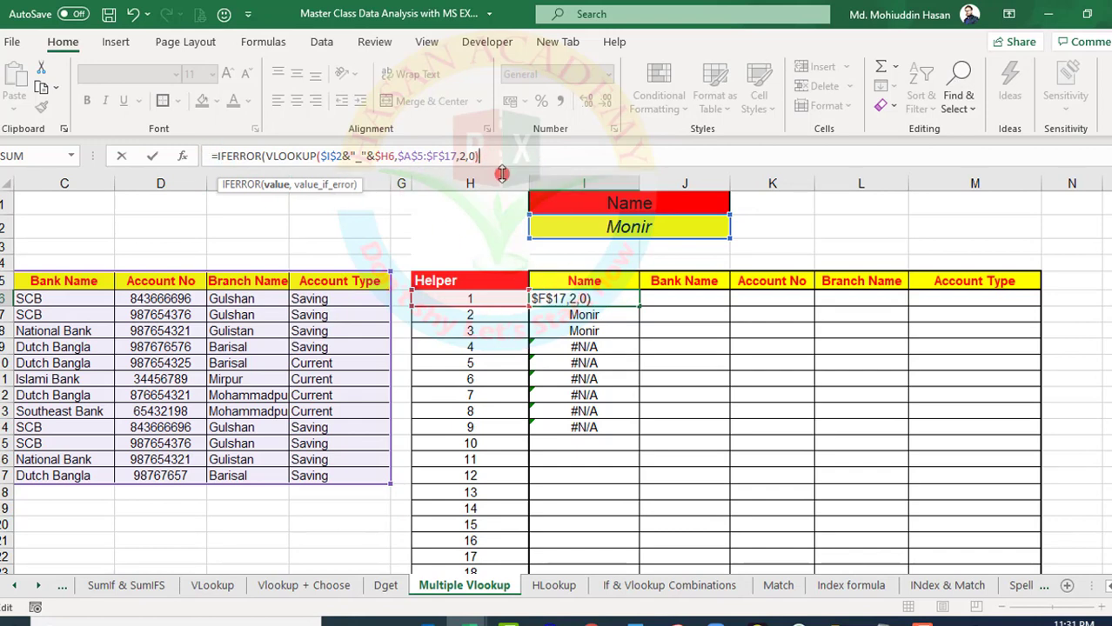
text(,"")
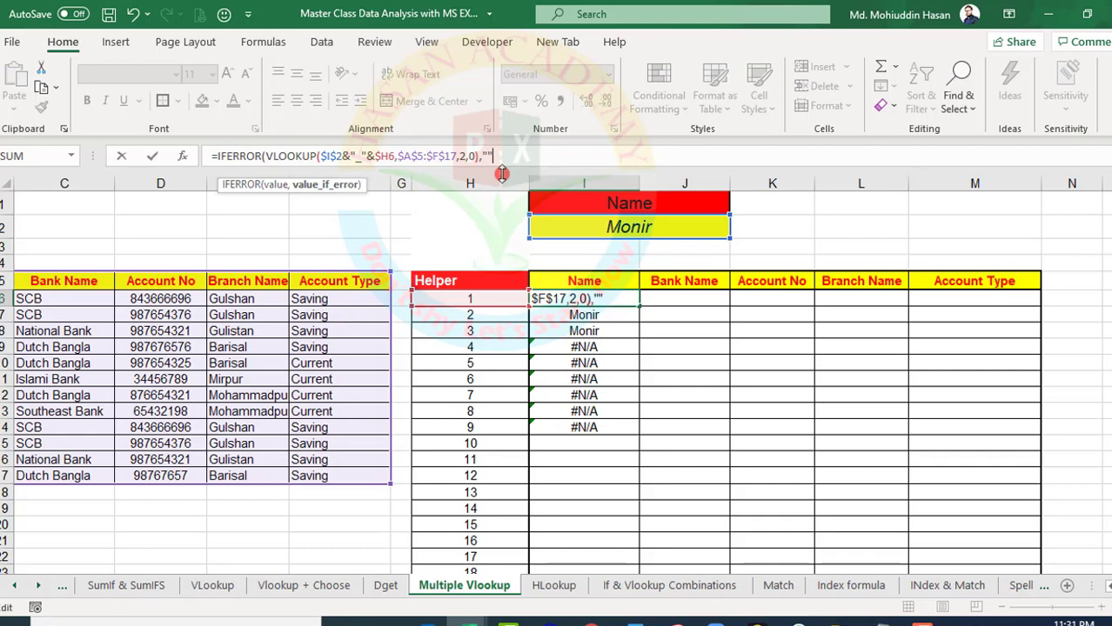
text())
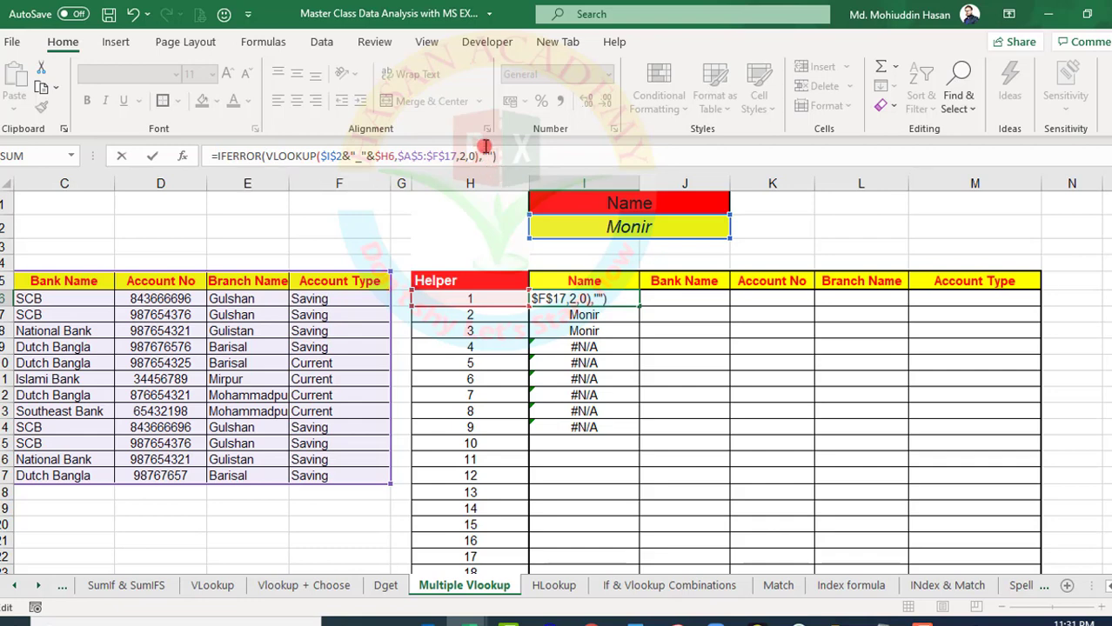
click(488, 155)
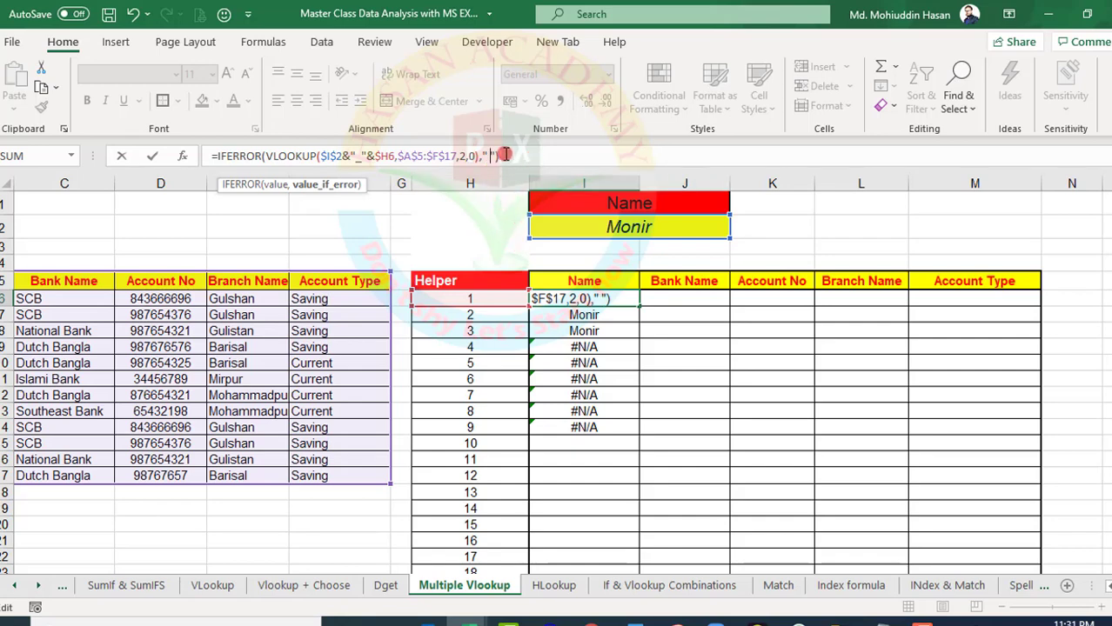
key(ctrl+Return)
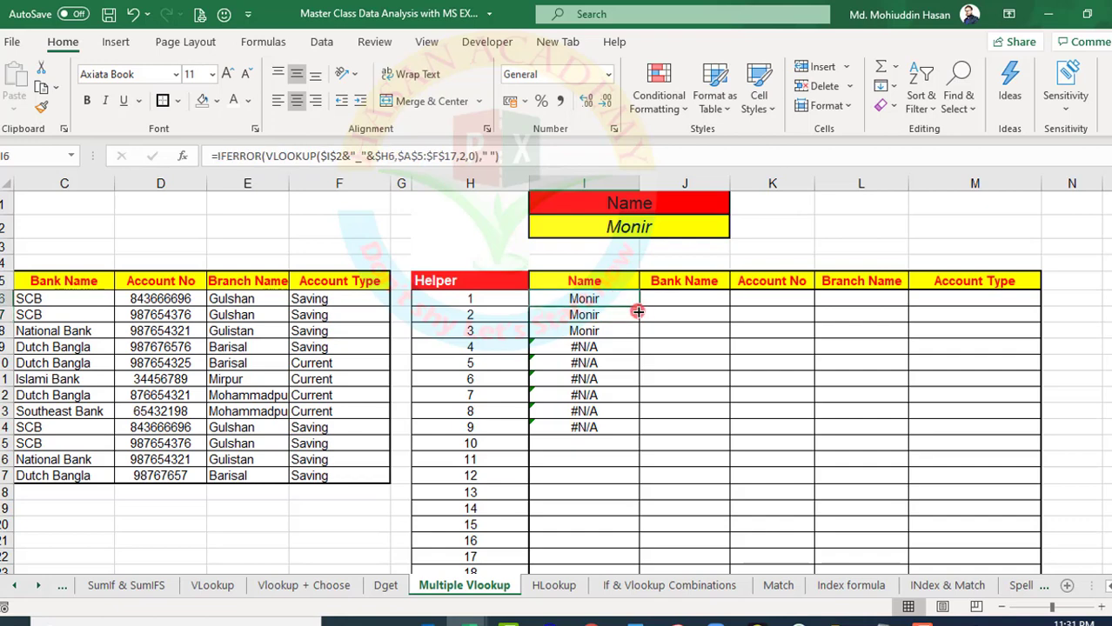
Fill the IFERROR formula from I6 down to I14 and across the first report row to M6
drag(638, 308, 575, 428)
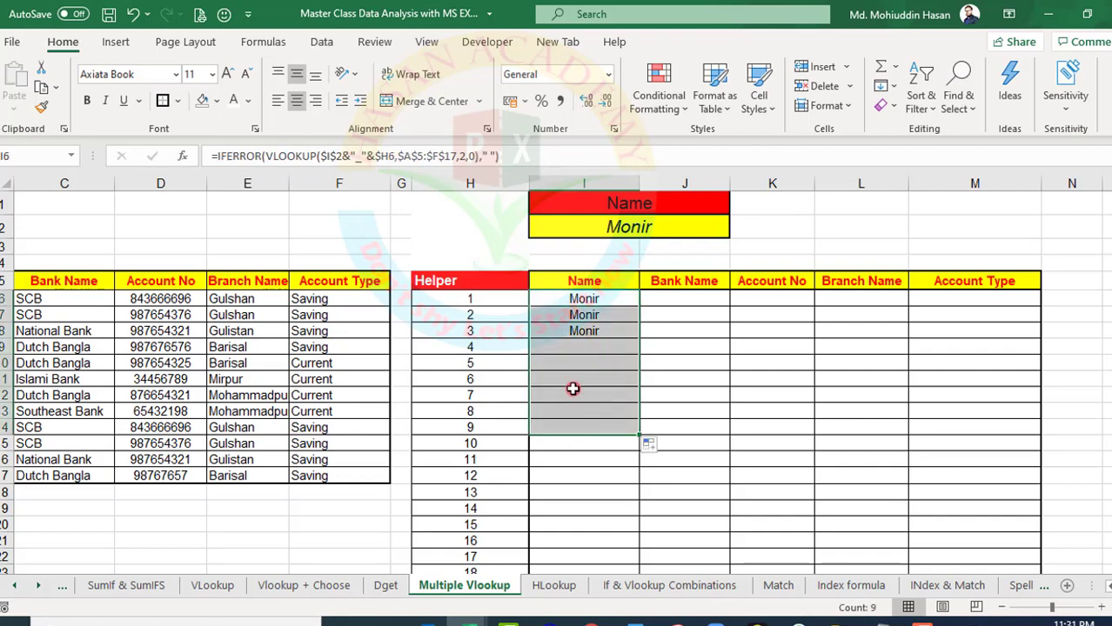
click(581, 299)
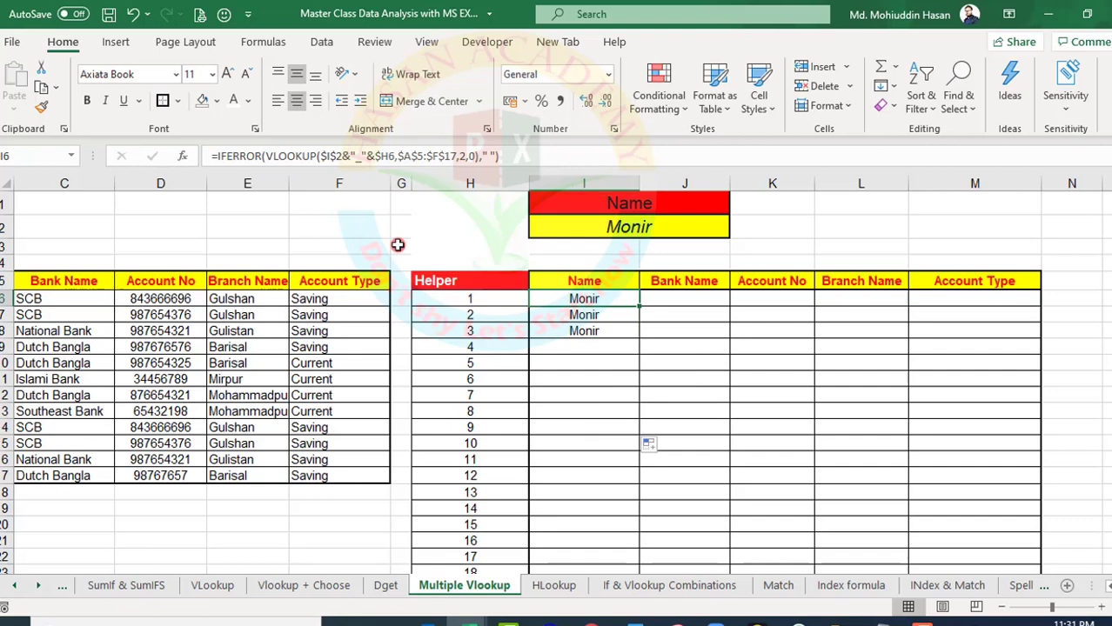
click(577, 278)
click(599, 296)
click(659, 281)
click(745, 281)
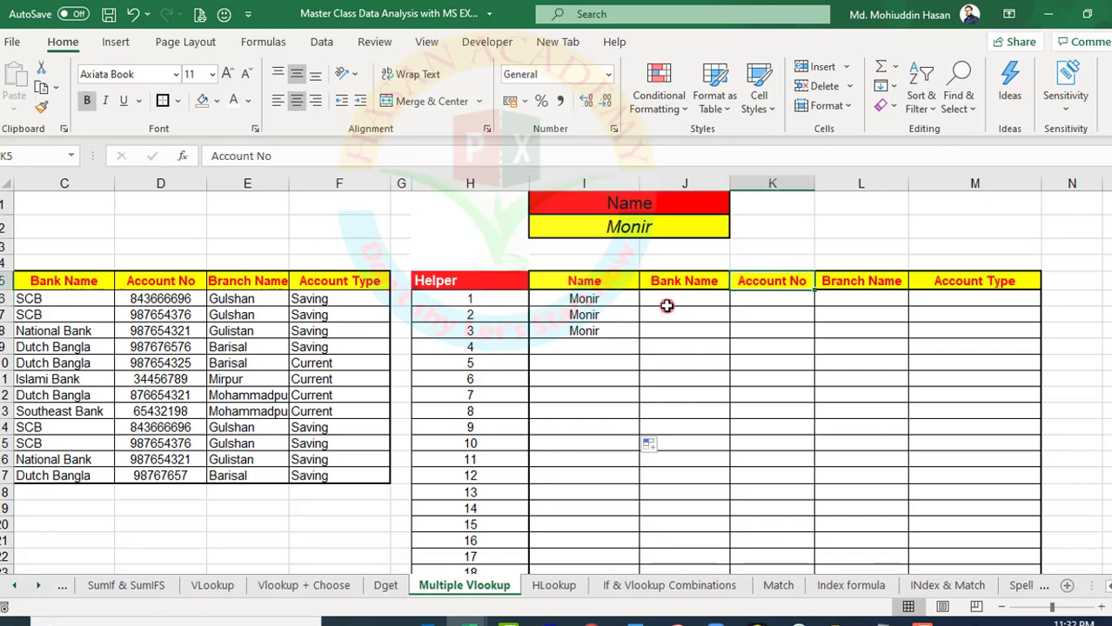
click(587, 298)
drag(640, 310, 1013, 335)
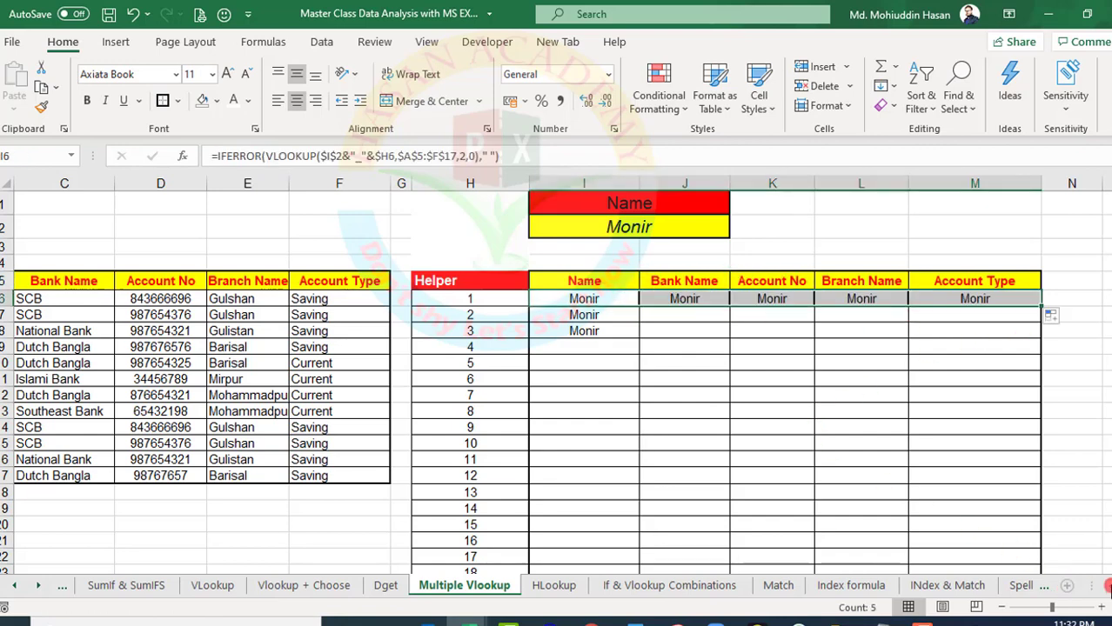
Number the source table's columns 1 to 6 in A4:F4, above the Helper to Account Type headers
scroll(821, 461, left, 2)
click(252, 293)
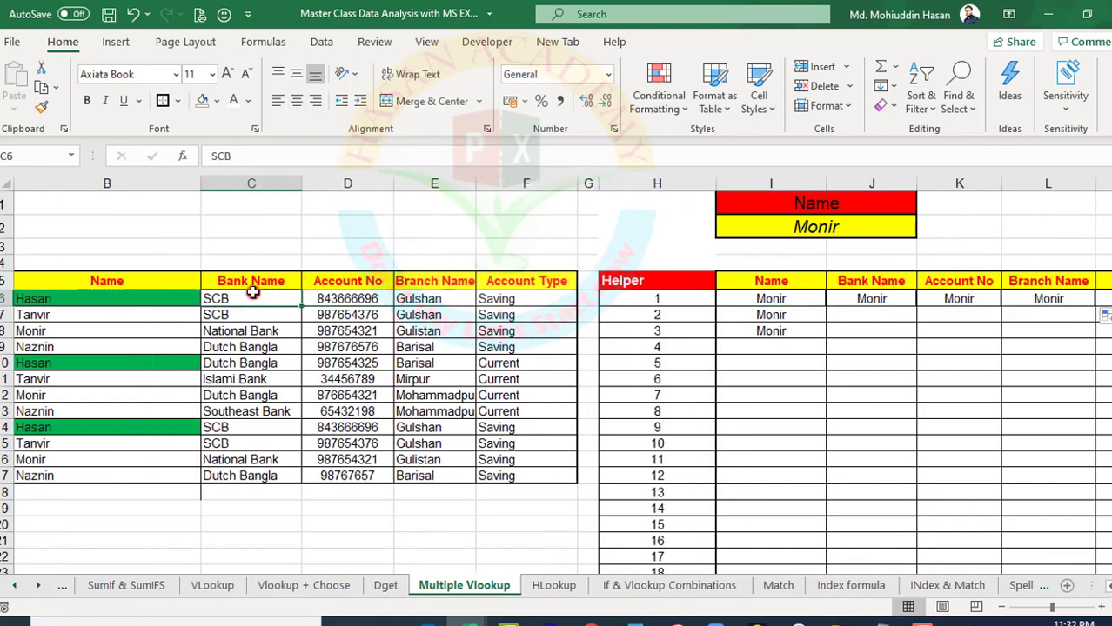
scroll(471, 367, left, 2)
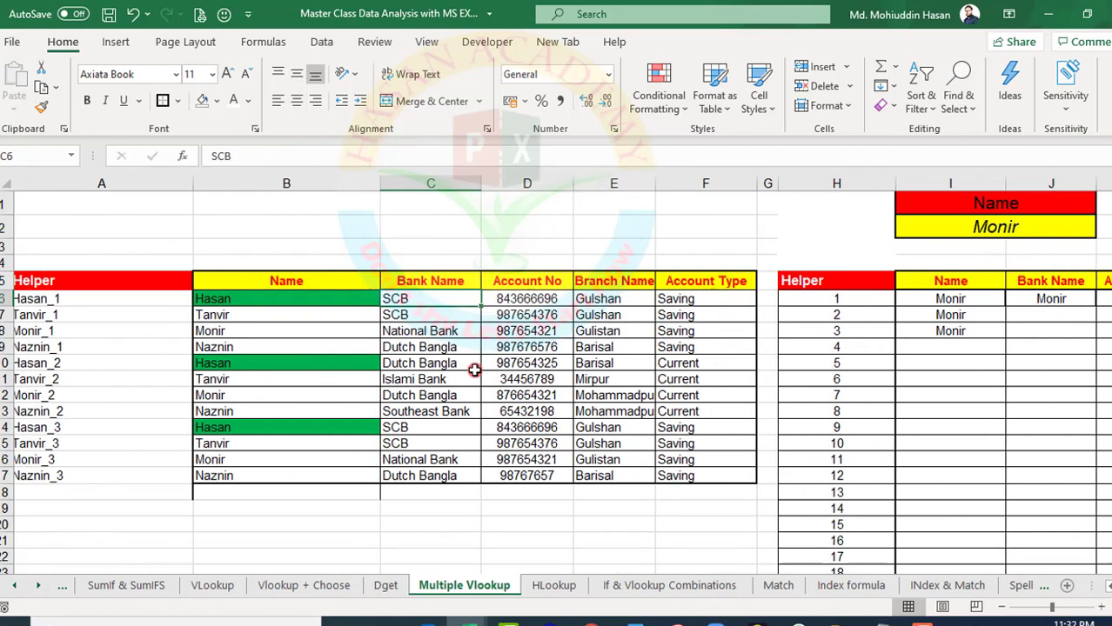
click(114, 264)
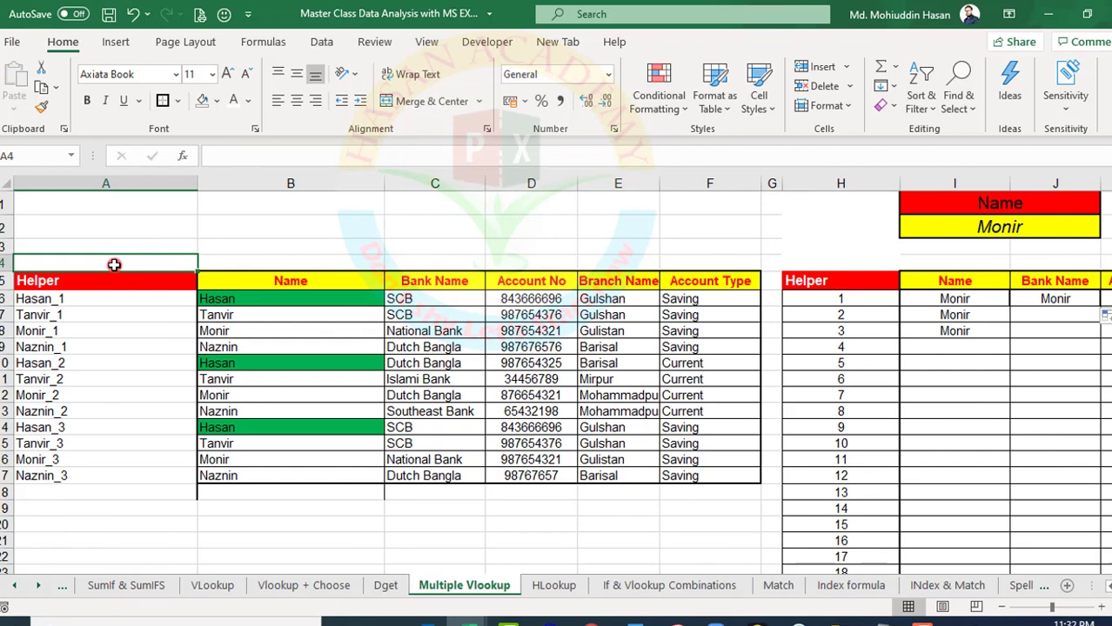
text(1)
key(Tab)
text(2)
key(Tab)
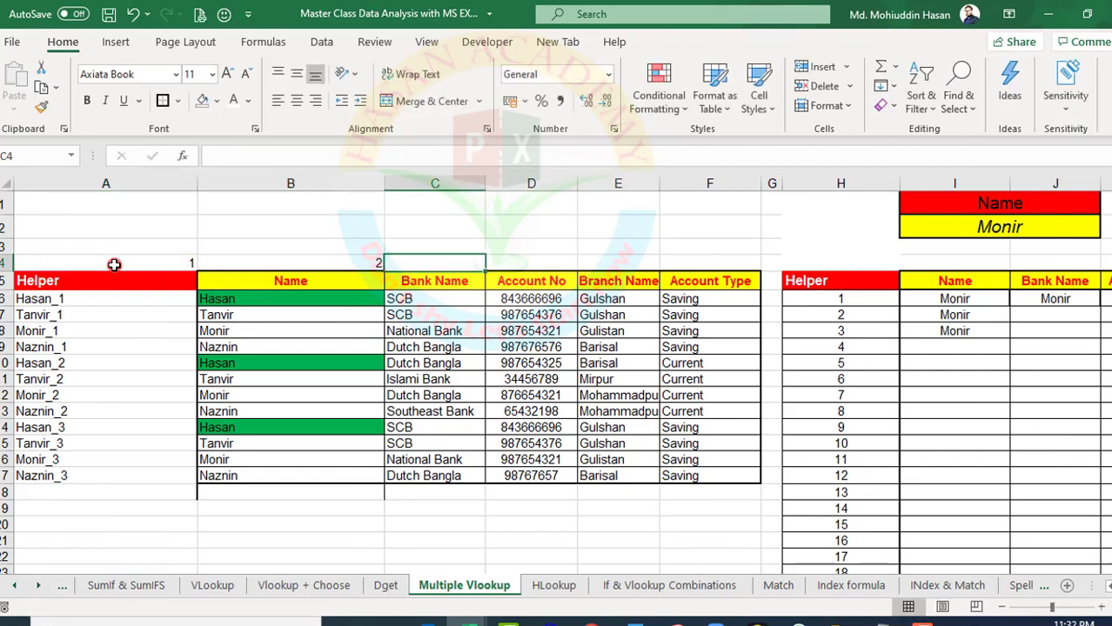
text(3)
key(Tab)
text(4)
key(Tab)
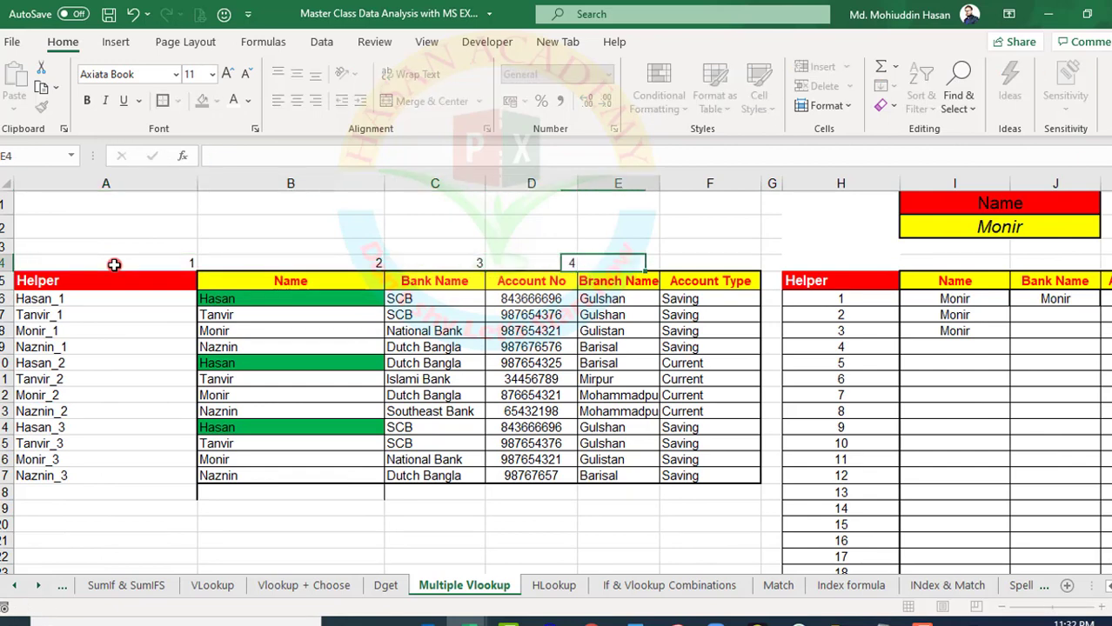
text(5)
key(Tab)
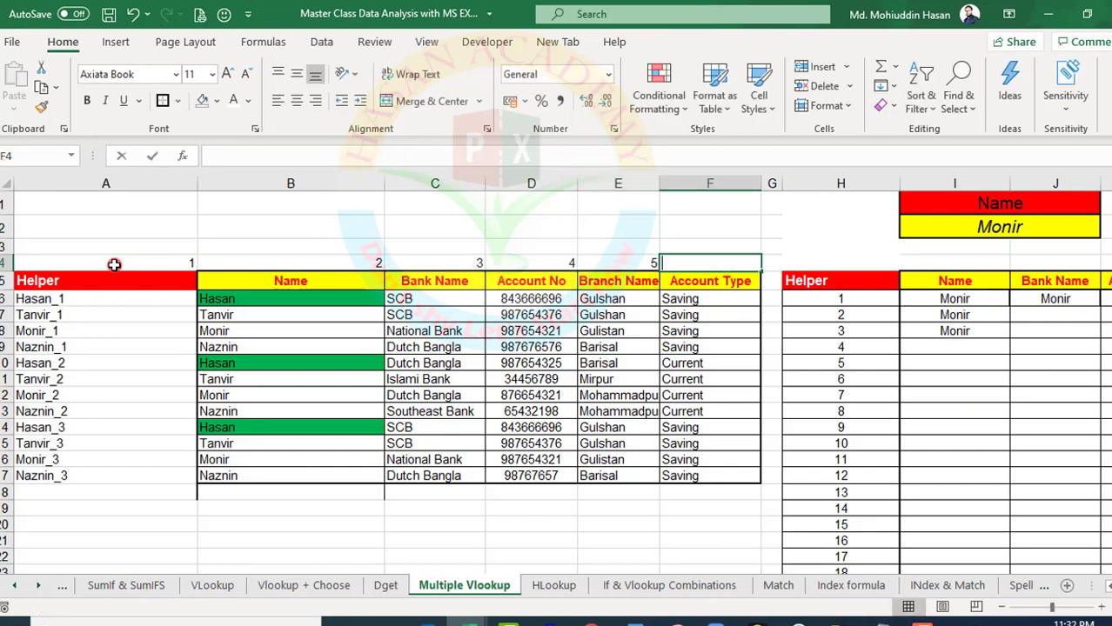
text(6)
key(Tab)
Review the column numbers in A4:F4 against the source table headers
click(115, 264)
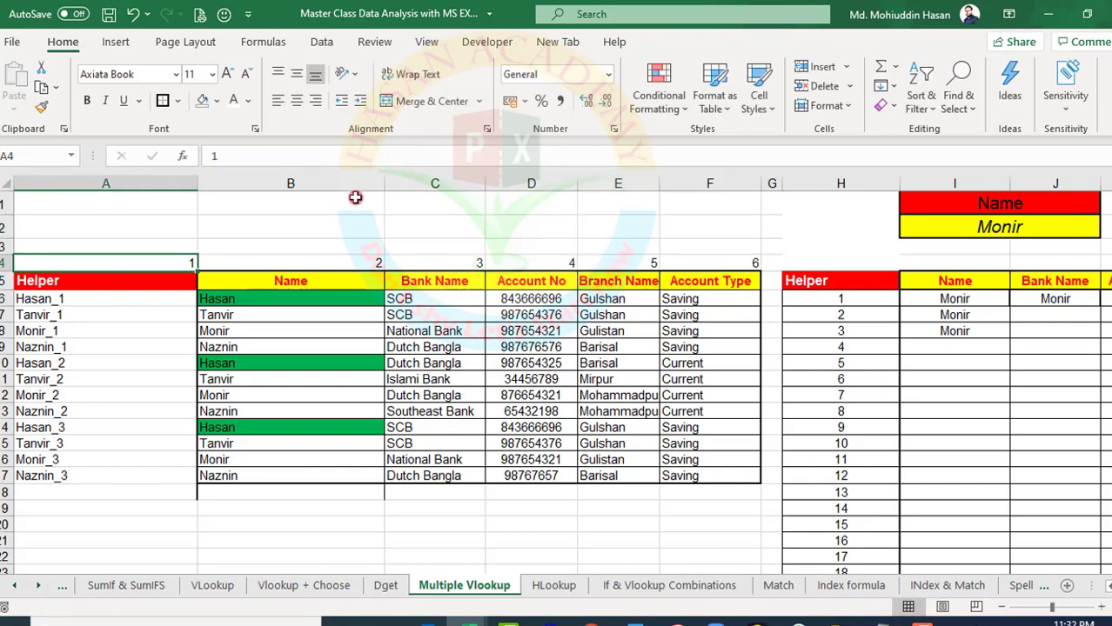
click(314, 261)
click(476, 267)
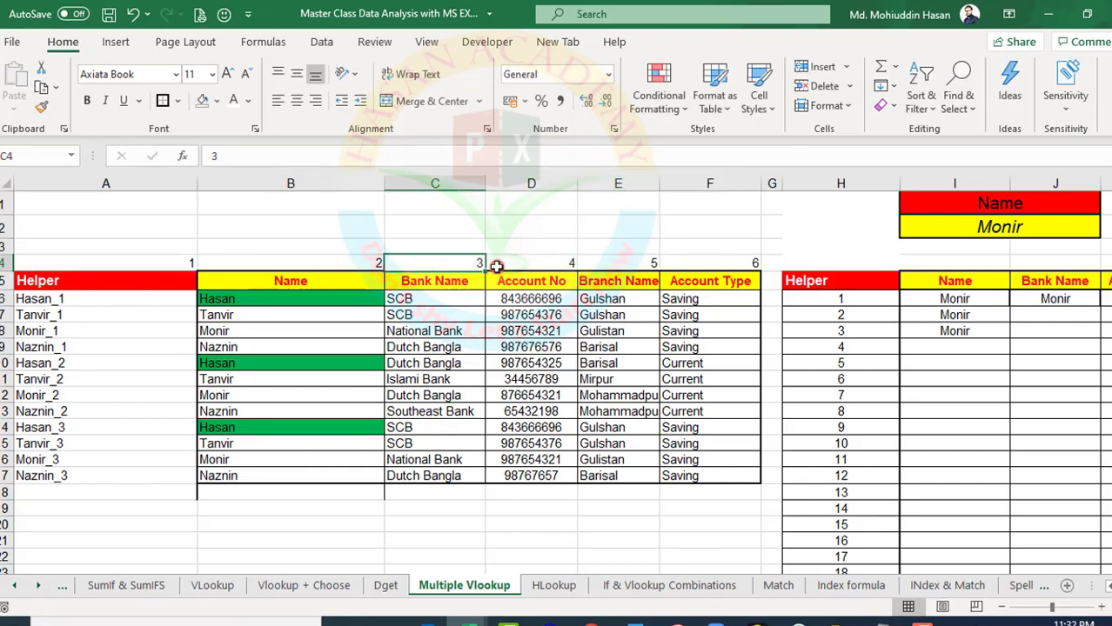
click(548, 262)
click(651, 265)
click(715, 268)
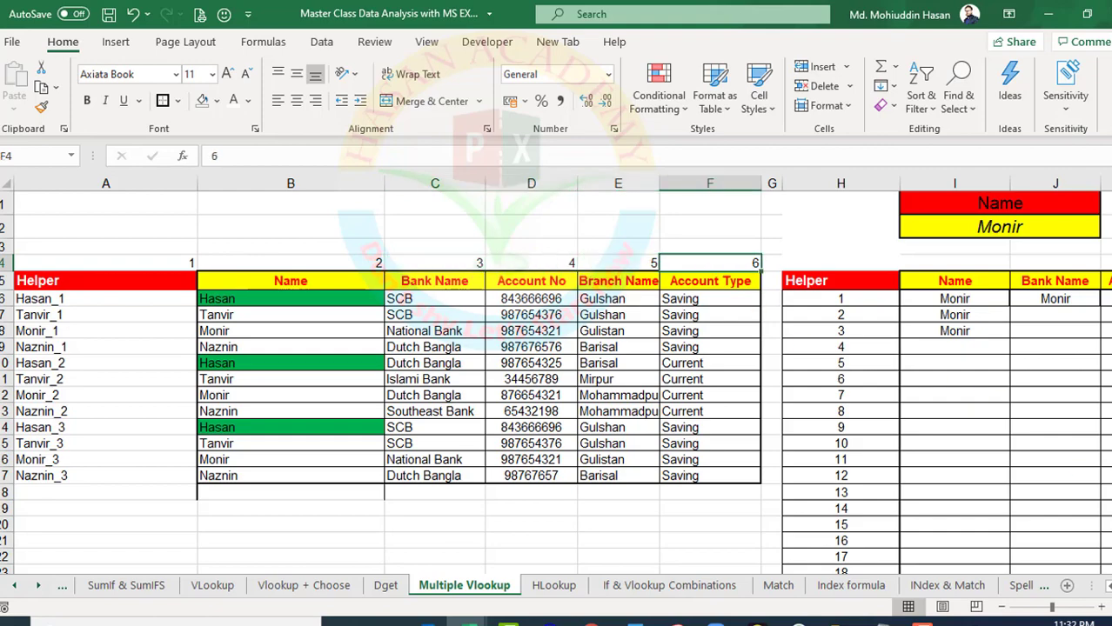
Set the column index in the Bank Name formula in J6 to 3
scroll(585, 298, right, 4)
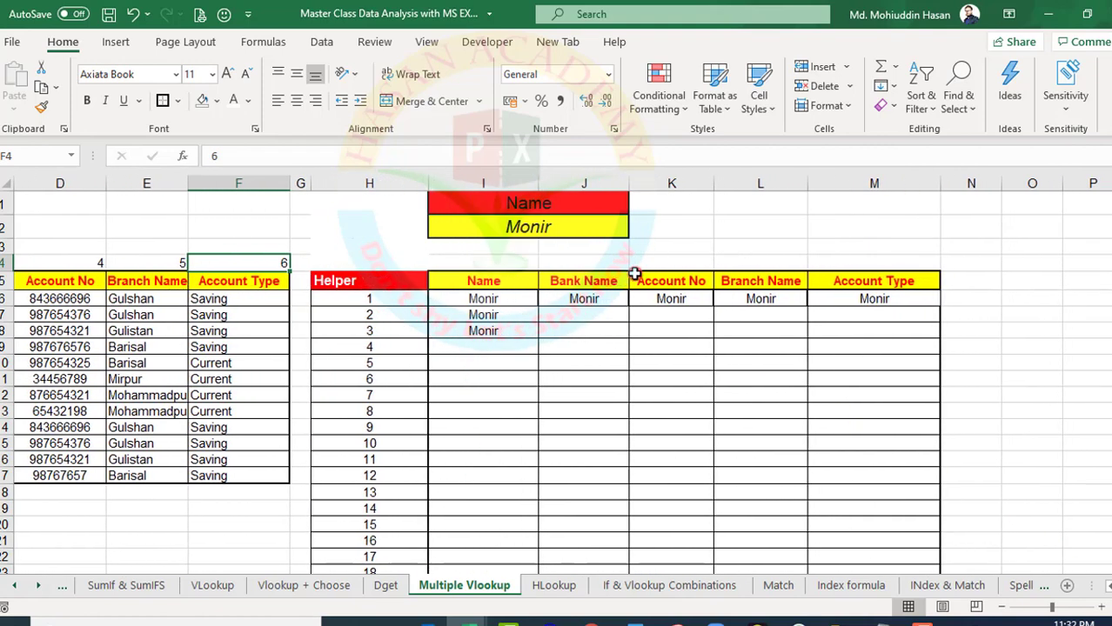
click(586, 298)
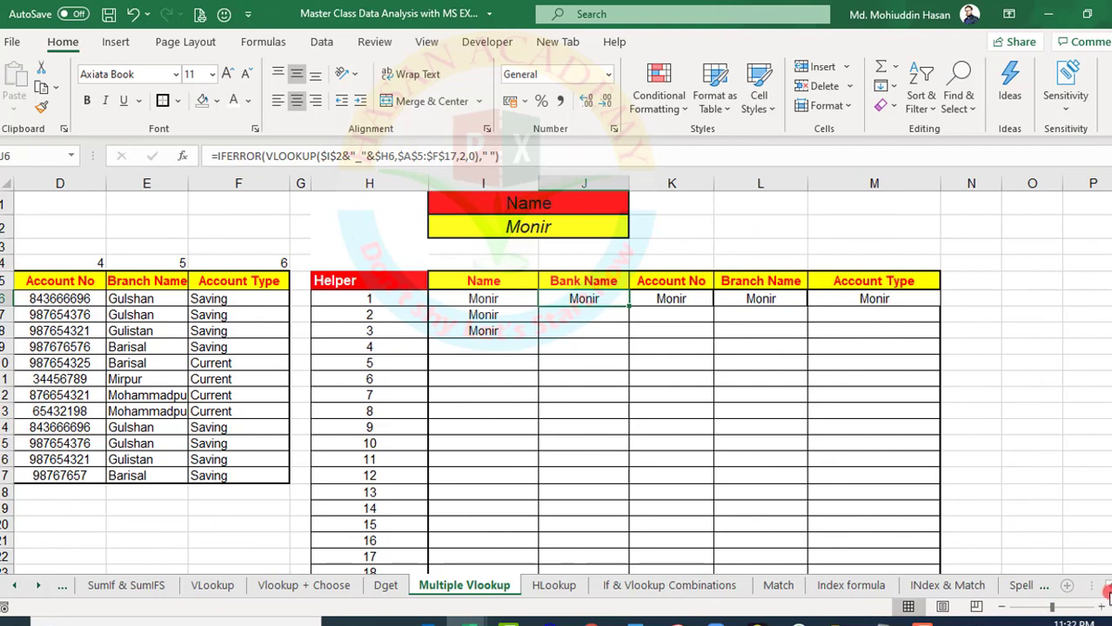
scroll(1106, 590, left, 2)
scroll(1107, 590, left, 3)
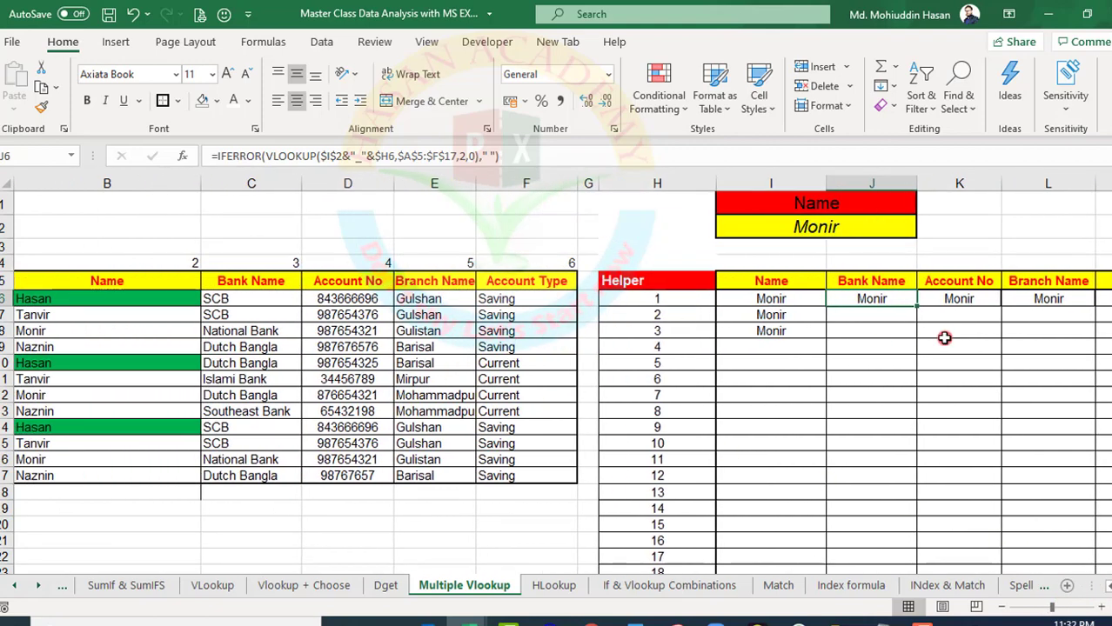
click(467, 157)
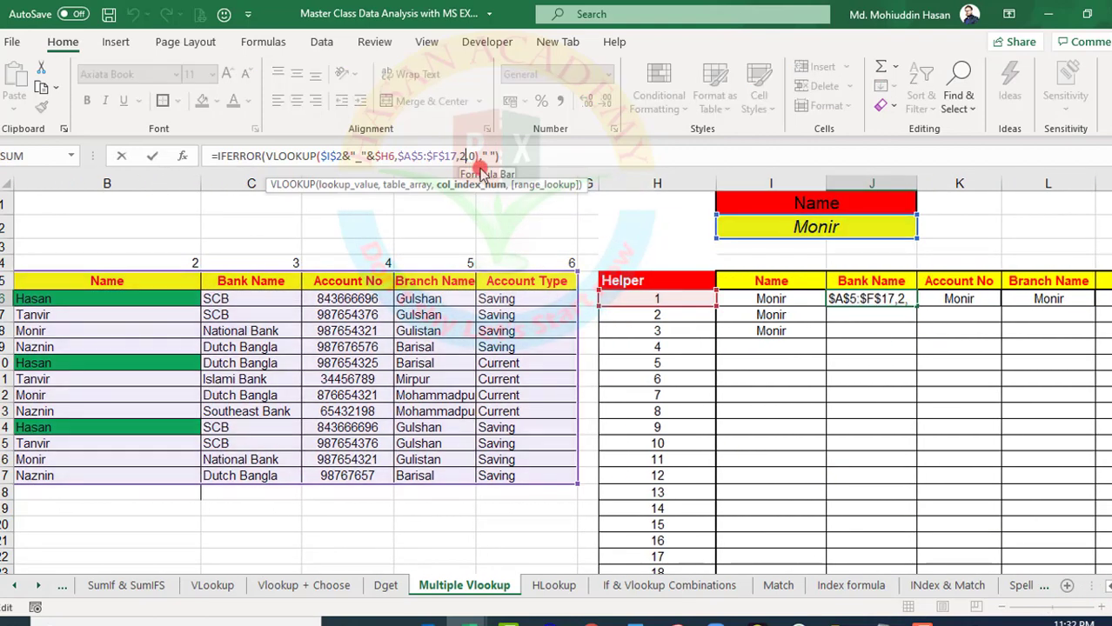
key(BackSpace)
text(3)
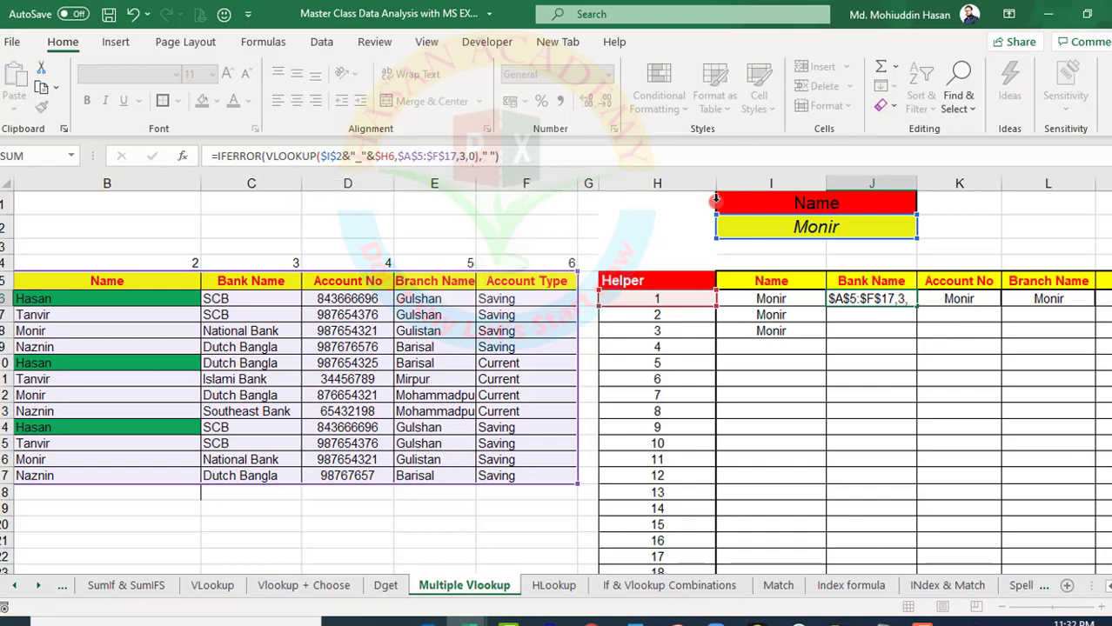
key(Return)
Set the column index in the Account No formula in K6 to 4
click(945, 298)
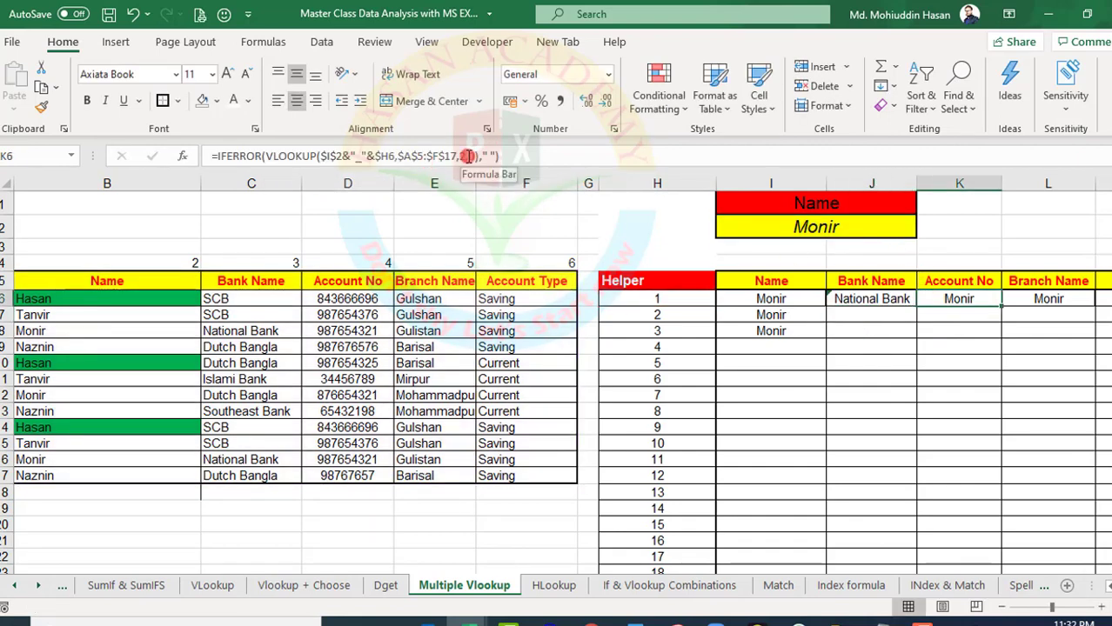
click(467, 156)
key(BackSpace)
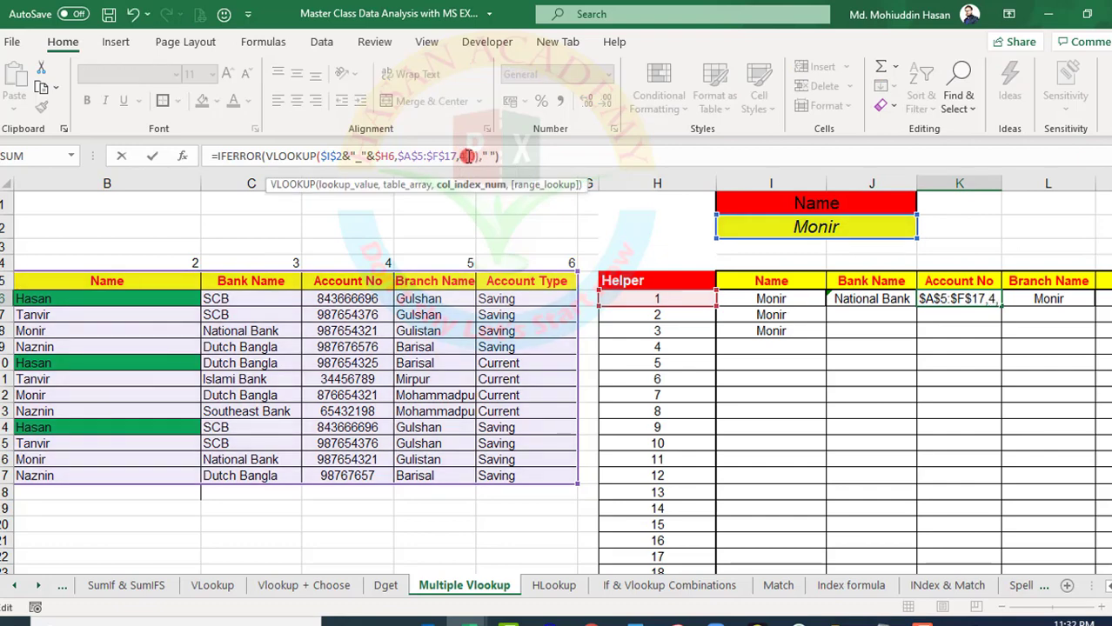
key(Return)
Set the column index in the Branch Name formula in L6 to 5
click(1028, 295)
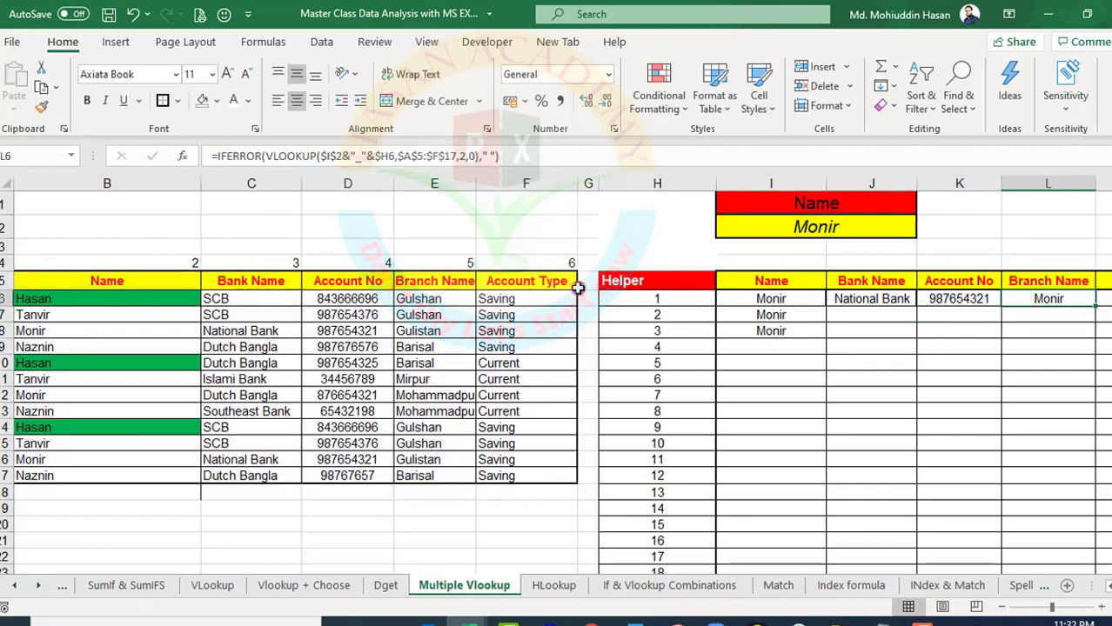
click(468, 158)
key(BackSpace)
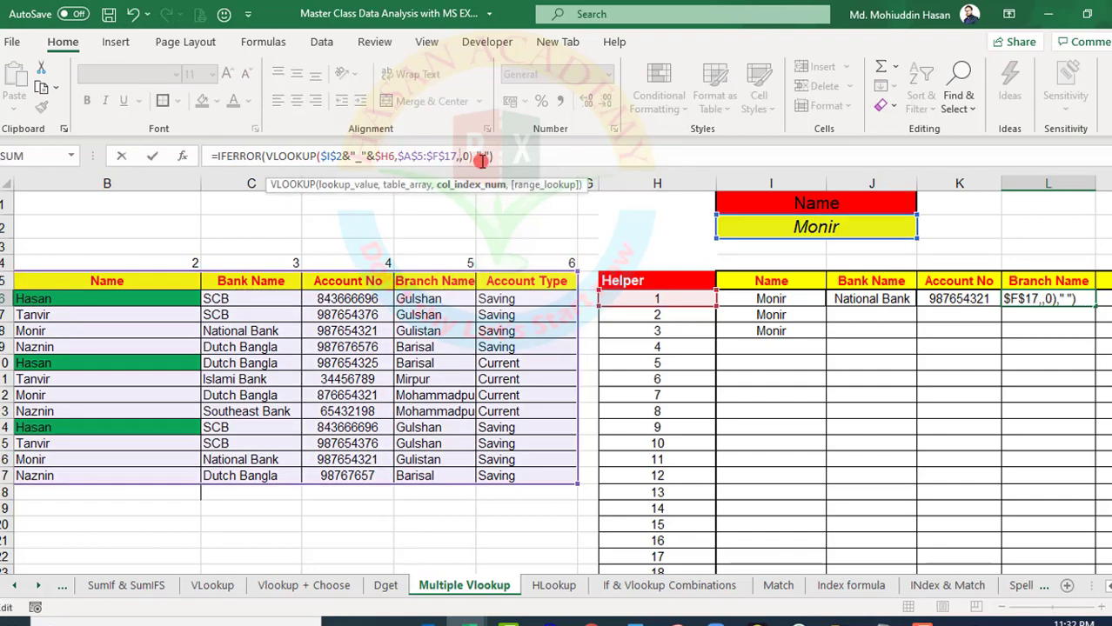
text(5)
key(Return)
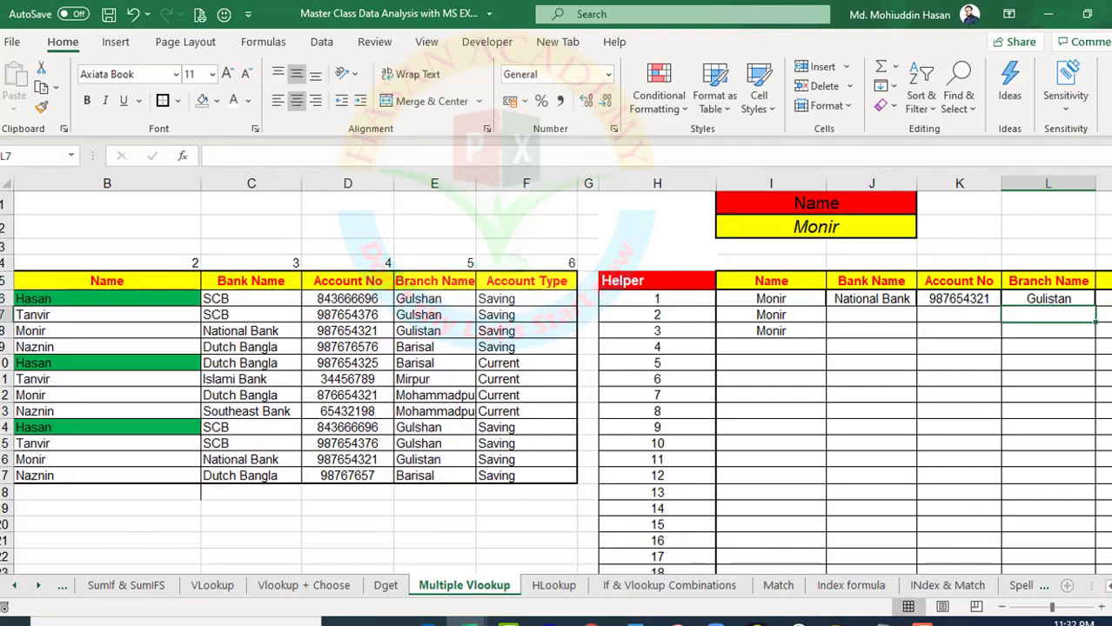
Set the column index in the Account Type formula in M6 to 6
scroll(1007, 446, right, 3)
click(868, 297)
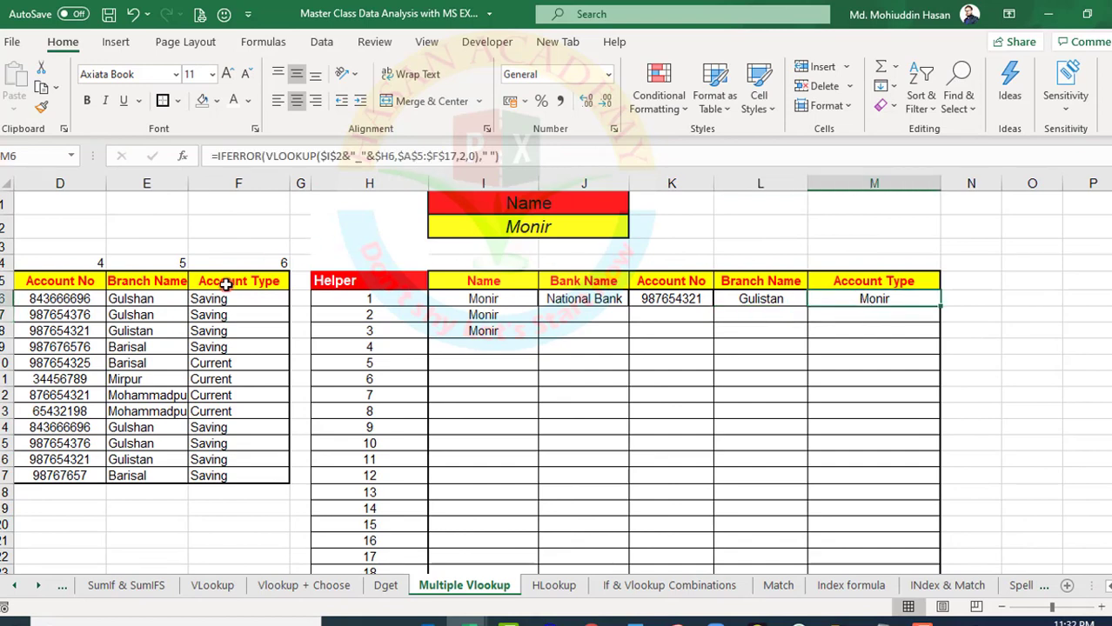
click(464, 155)
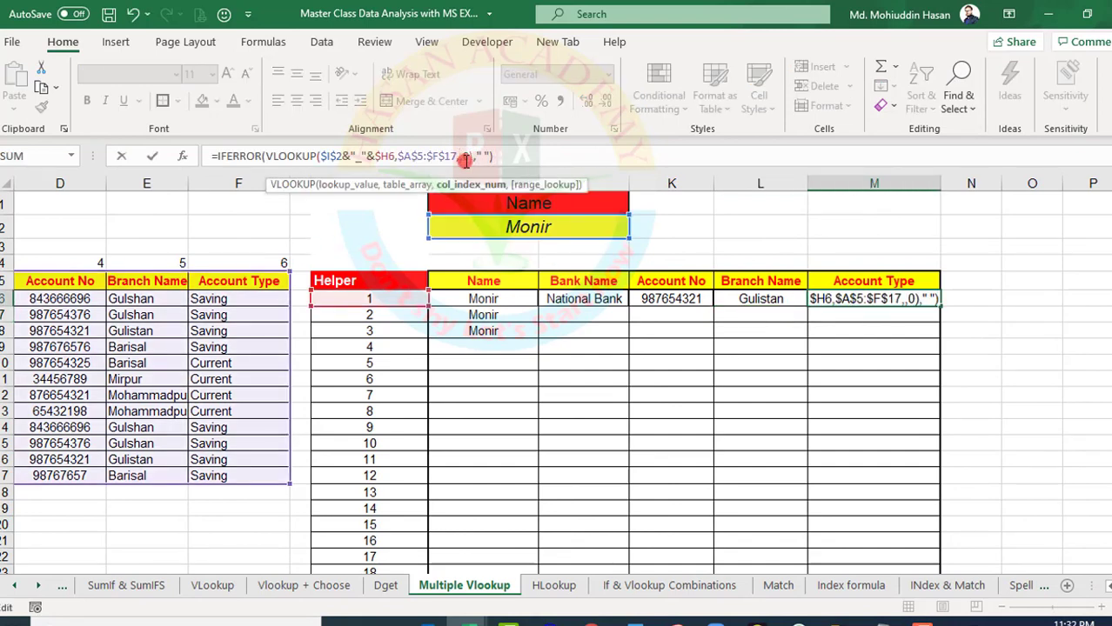
text(5)
key(Return)
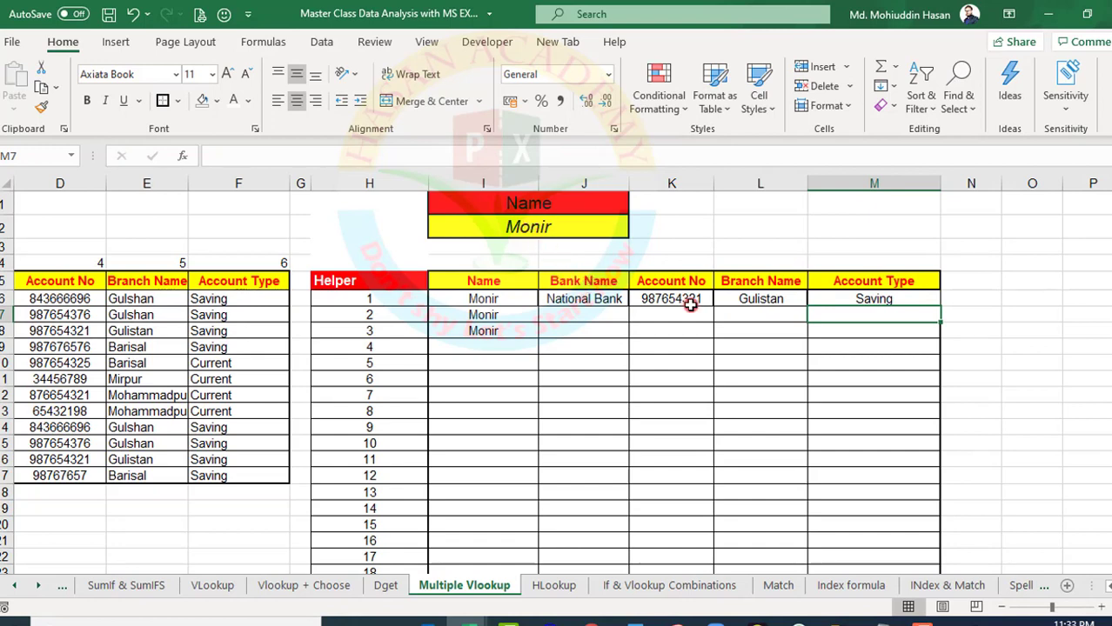
Fill the Name to Account Type formulas in I6:M6 down through the numbered rows of the report
click(570, 299)
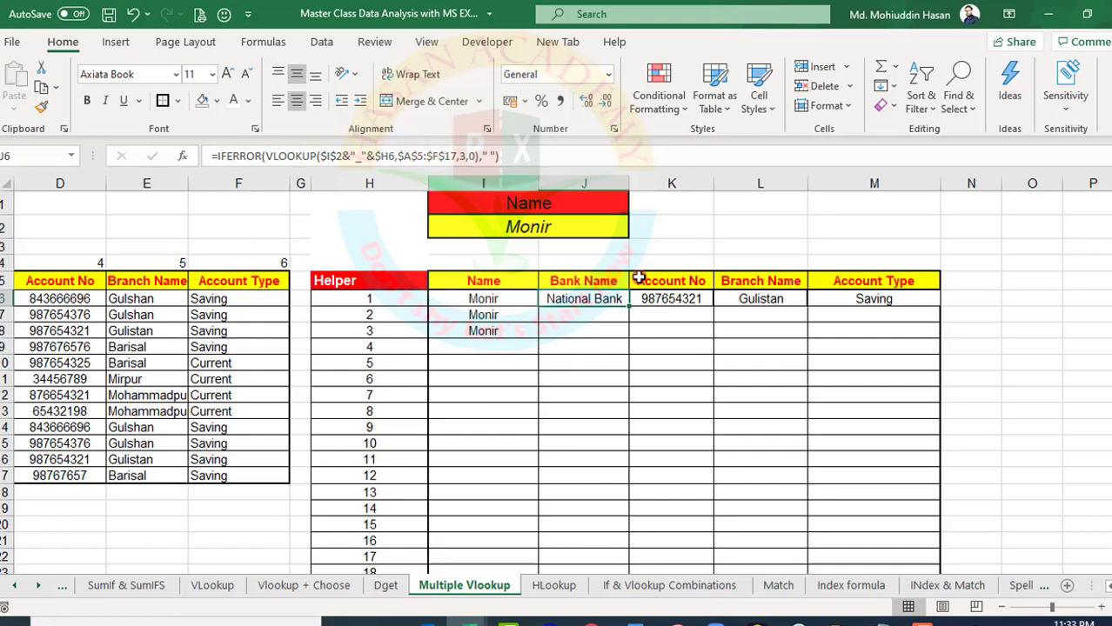
drag(484, 298, 839, 513)
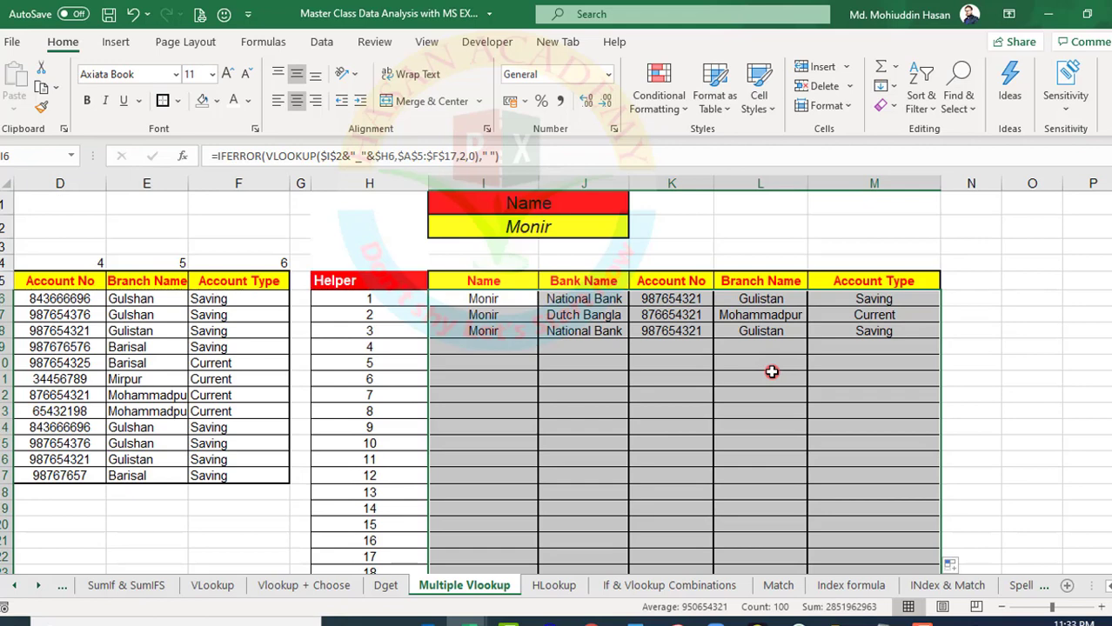
click(544, 363)
click(494, 346)
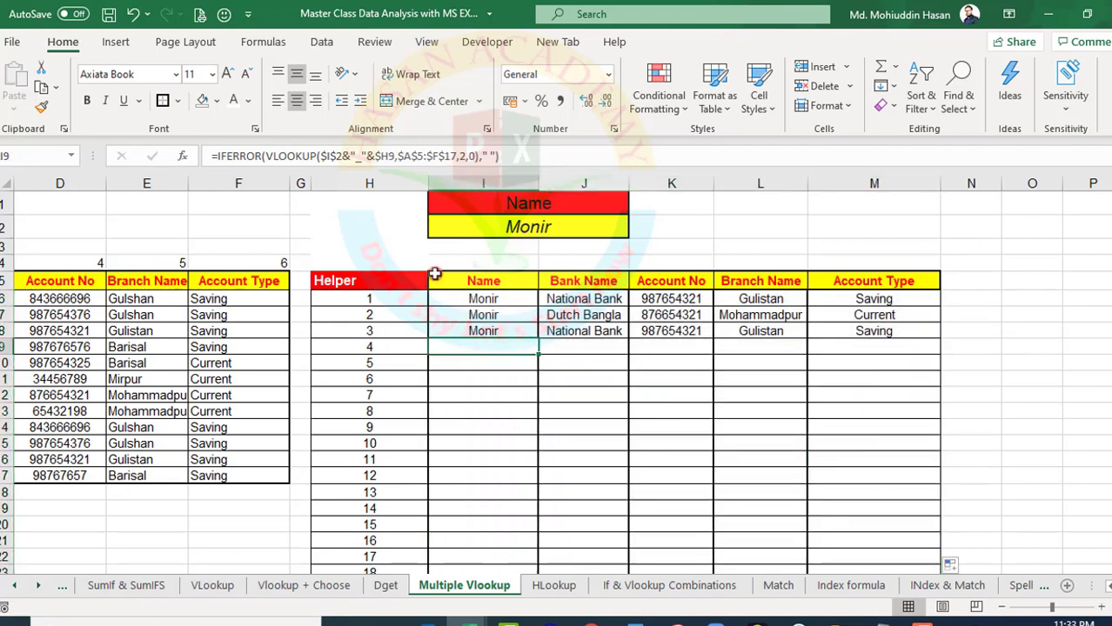
Test the report by entering the name from B6 in lookup cell I2, followed by the name from B7
click(524, 230)
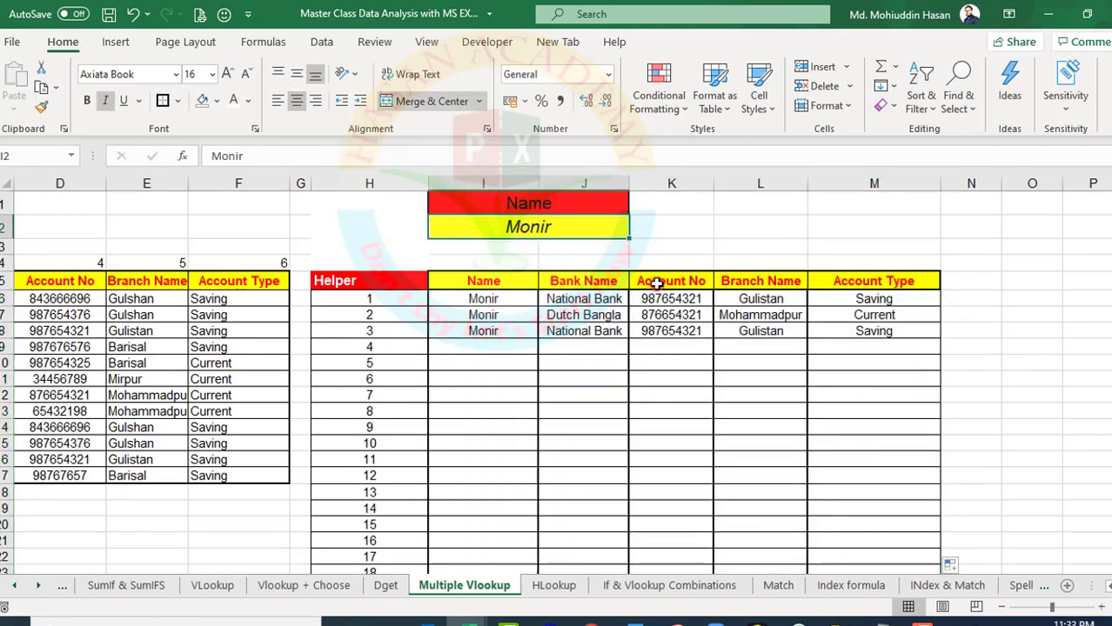
text(Hasan)
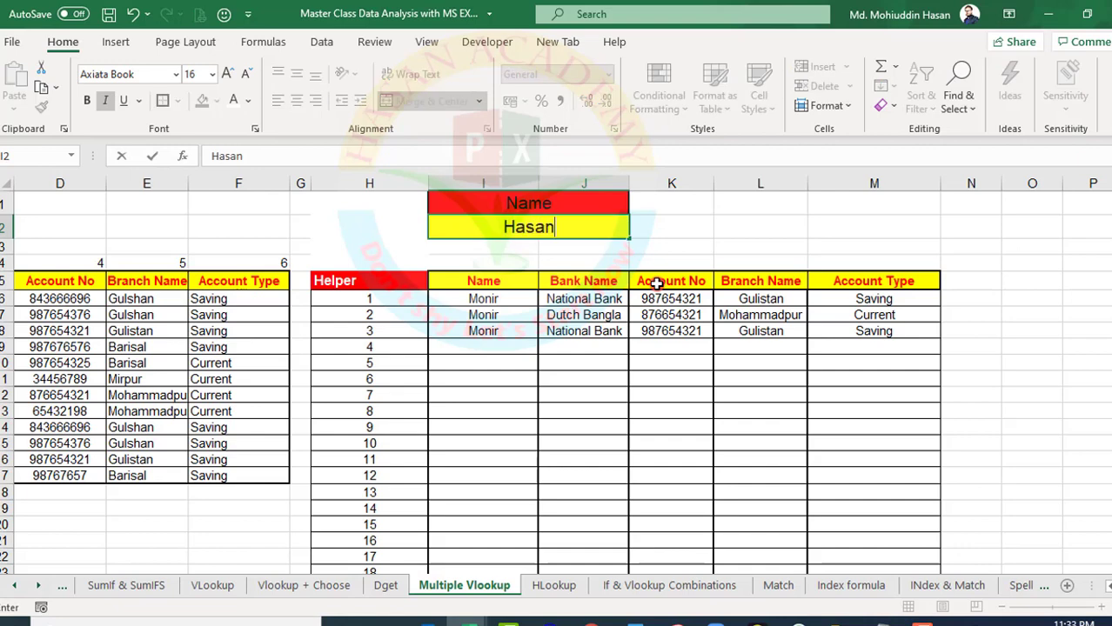
key(Return)
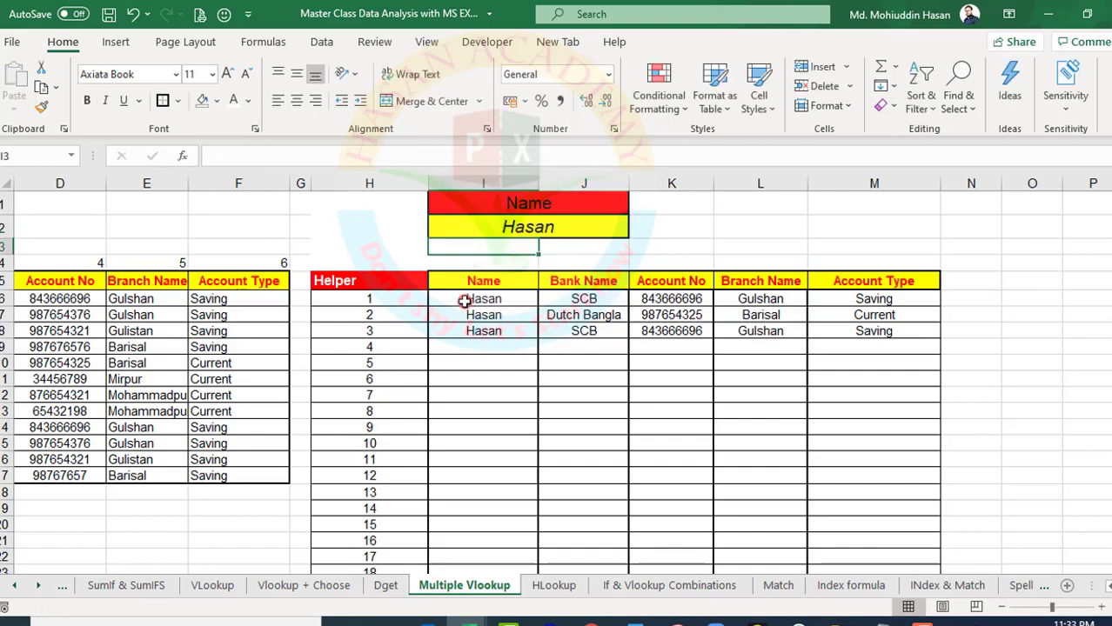
click(493, 225)
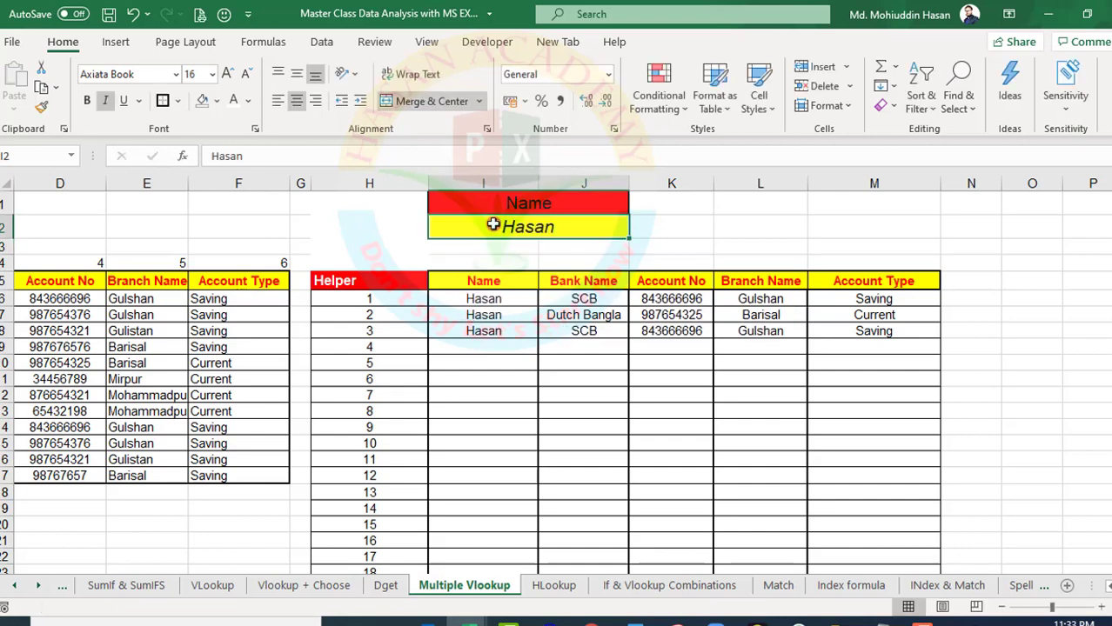
text(Tanvir)
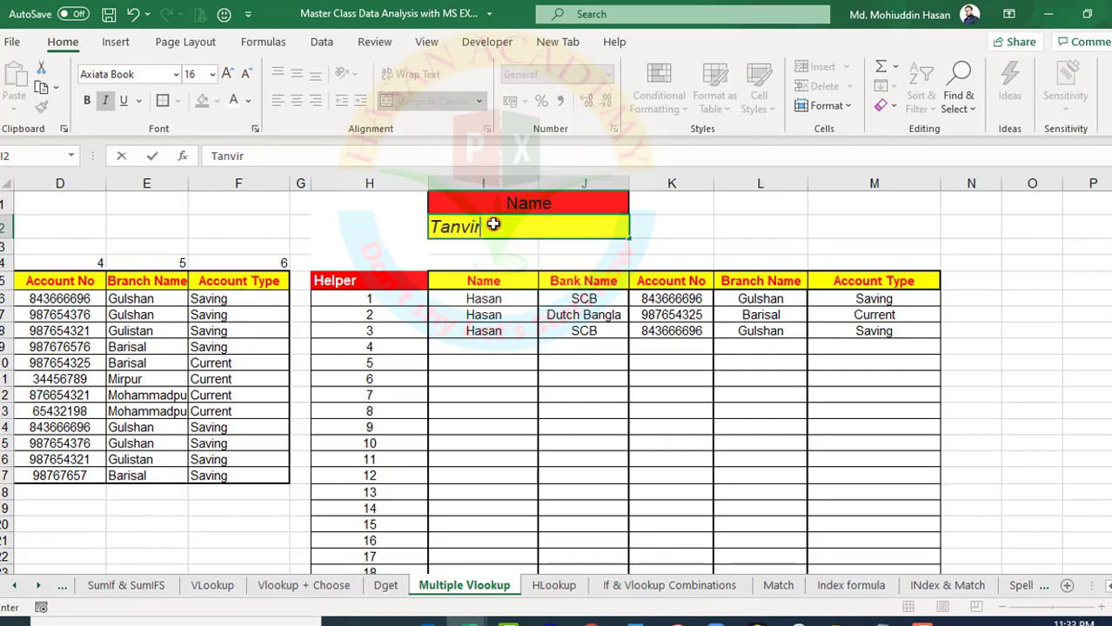
key(Return)
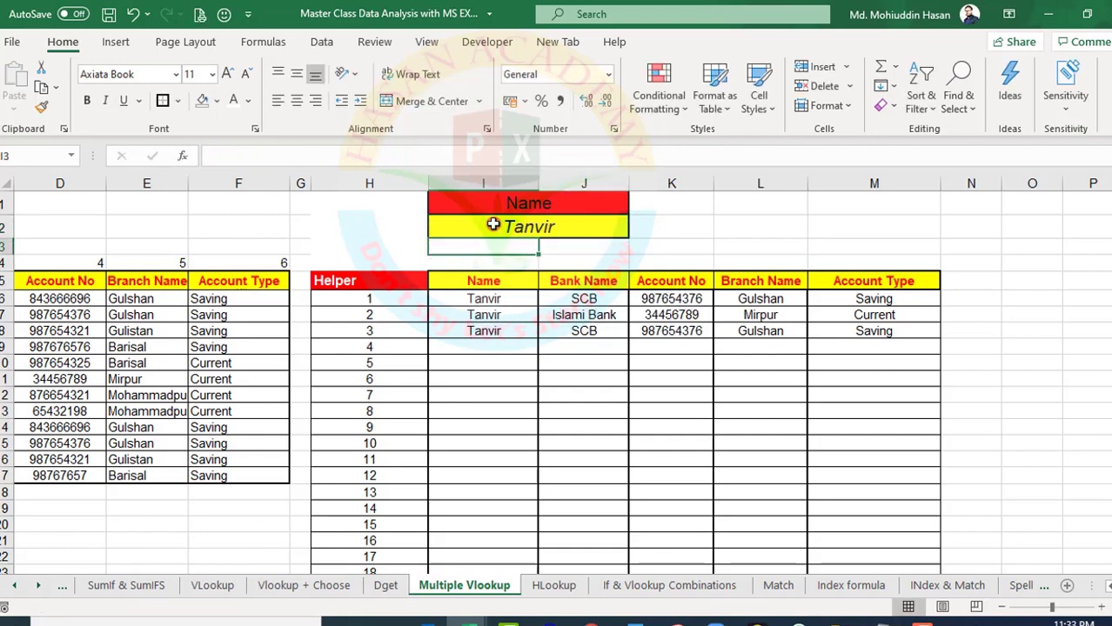
Change the lookup name in I2 to the one in B9 of the source table
click(477, 218)
text(Naznin)
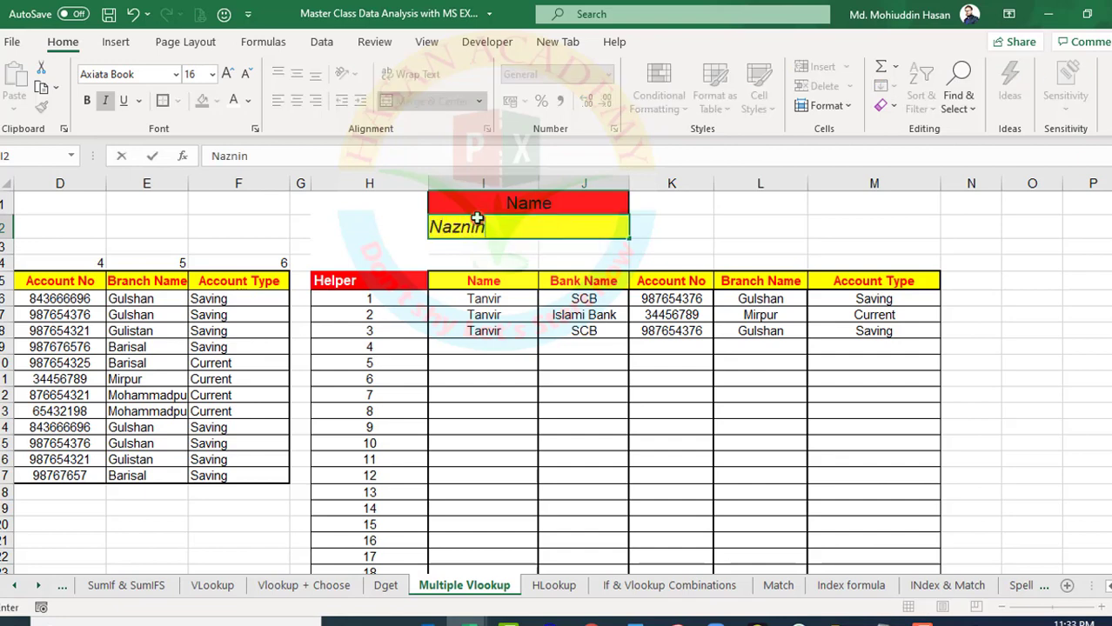
key(Return)
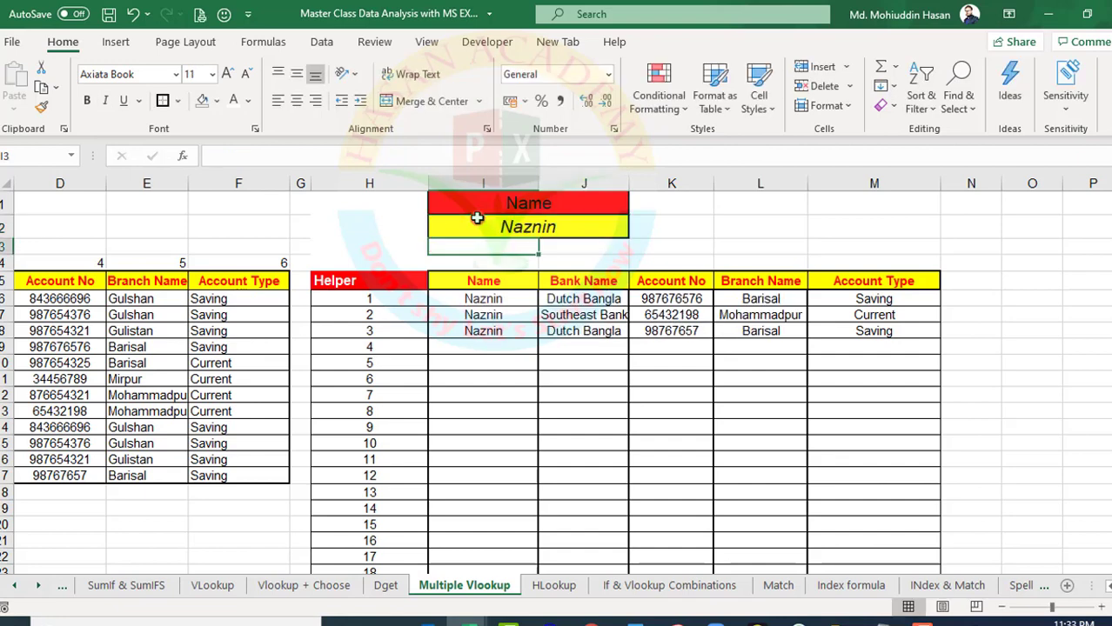
Compare the report rows for the entered name with the matching records in the source table
click(872, 322)
click(1109, 585)
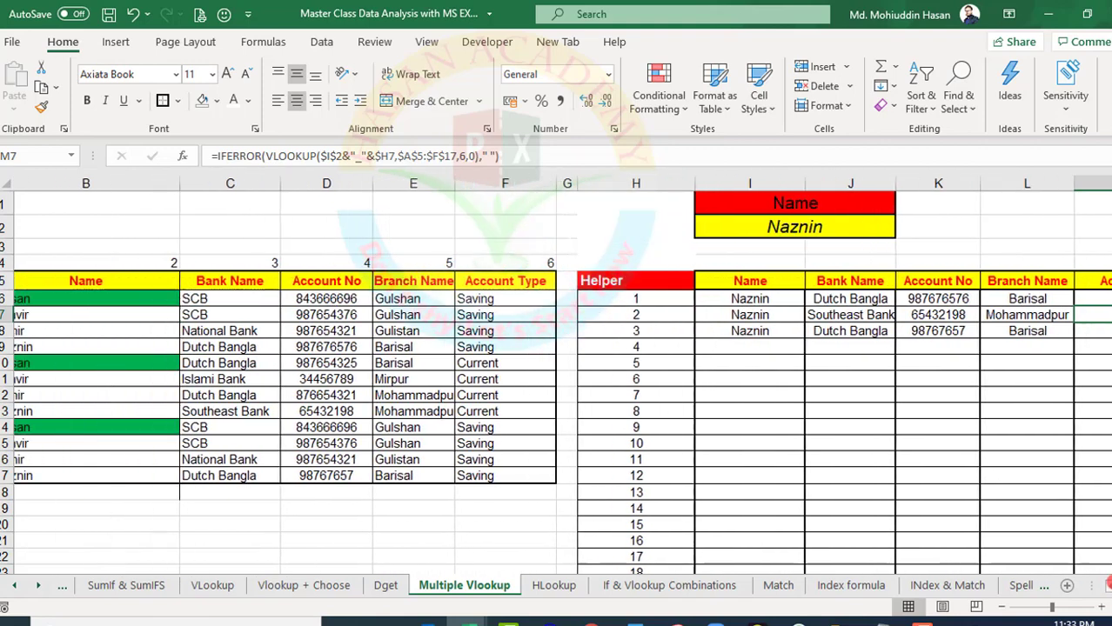
click(262, 296)
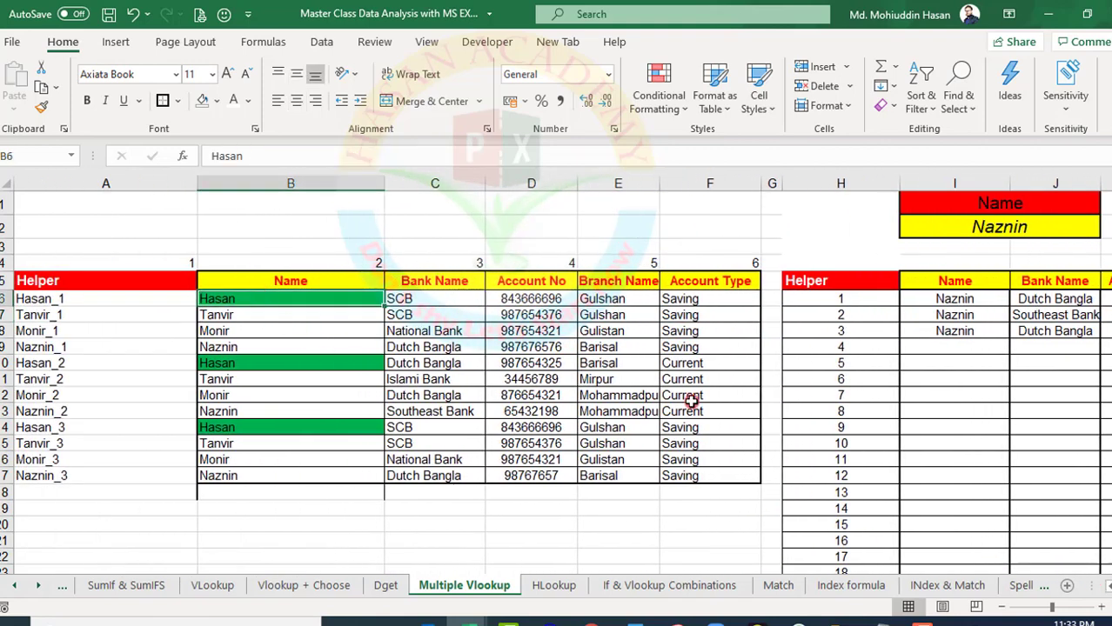
click(939, 301)
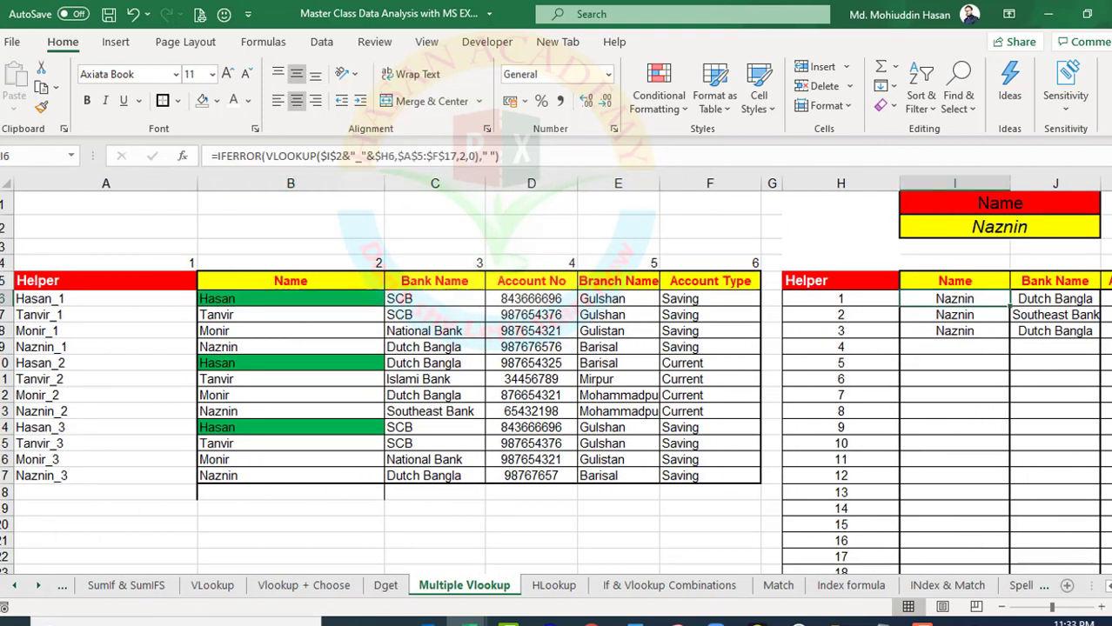
scroll(601, 372, right, 3)
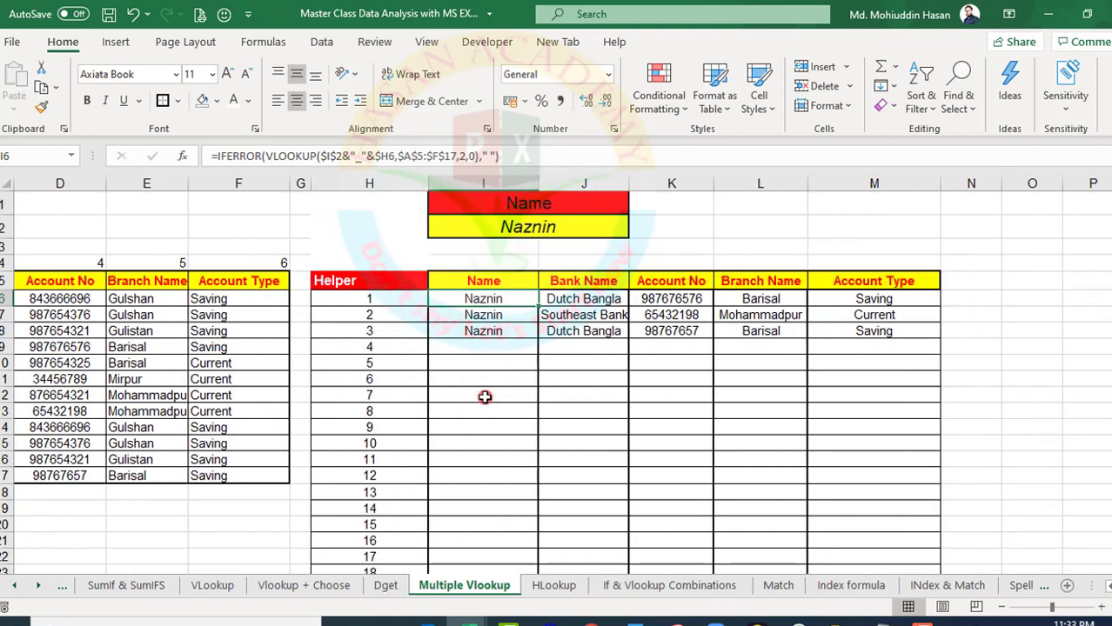
Hide both Helper columns, H beside the report and A beside the source table
click(1106, 588)
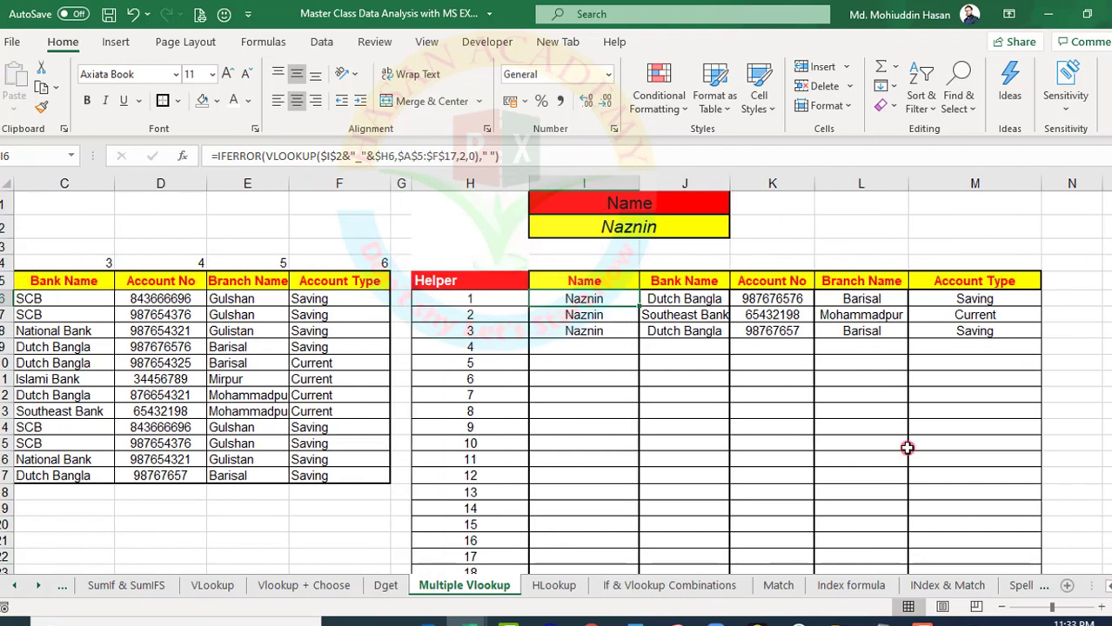
right_click(467, 183)
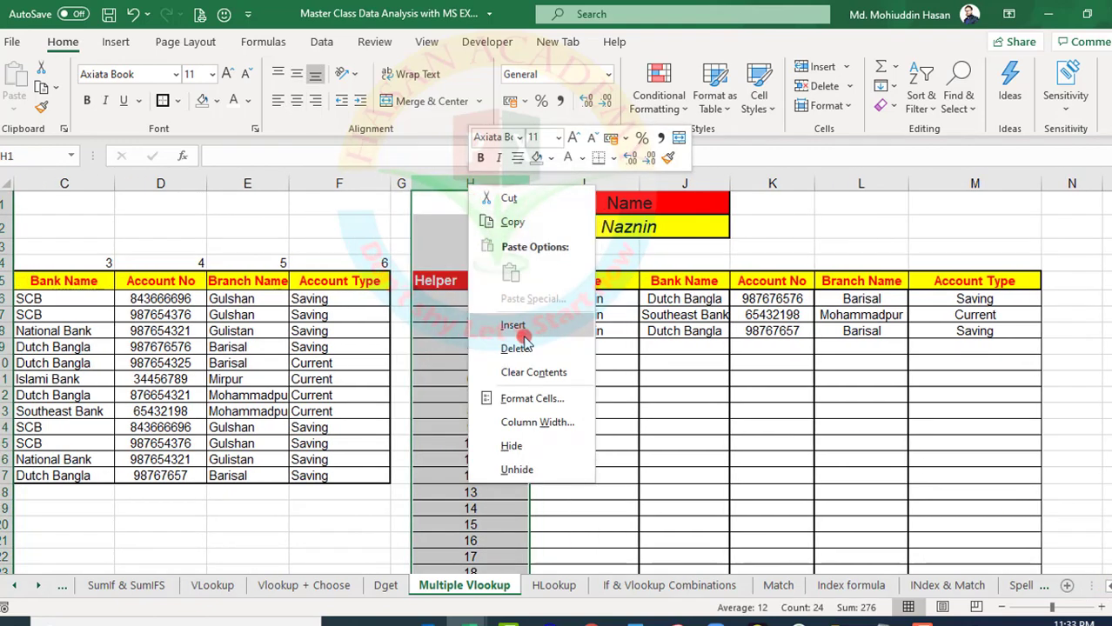
click(509, 444)
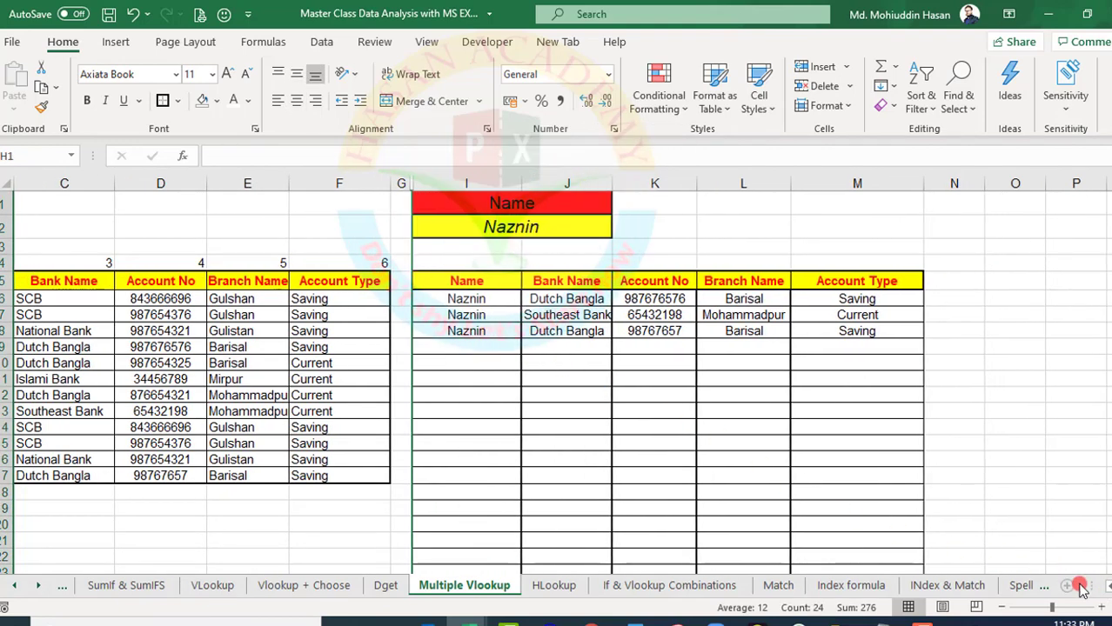
click(1107, 587)
click(1106, 587)
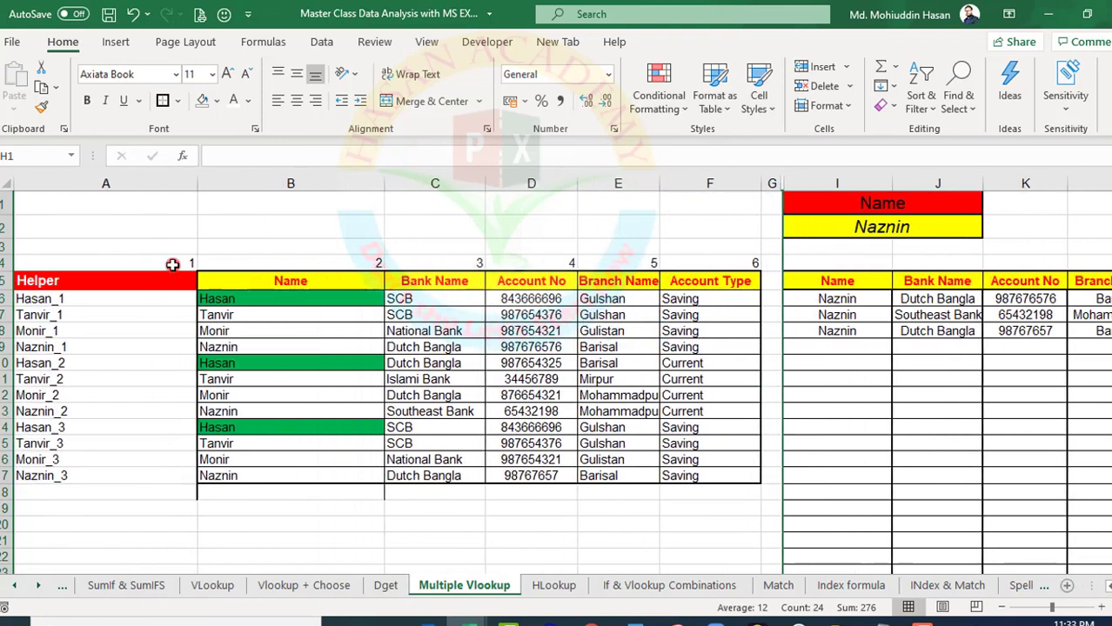
right_click(106, 182)
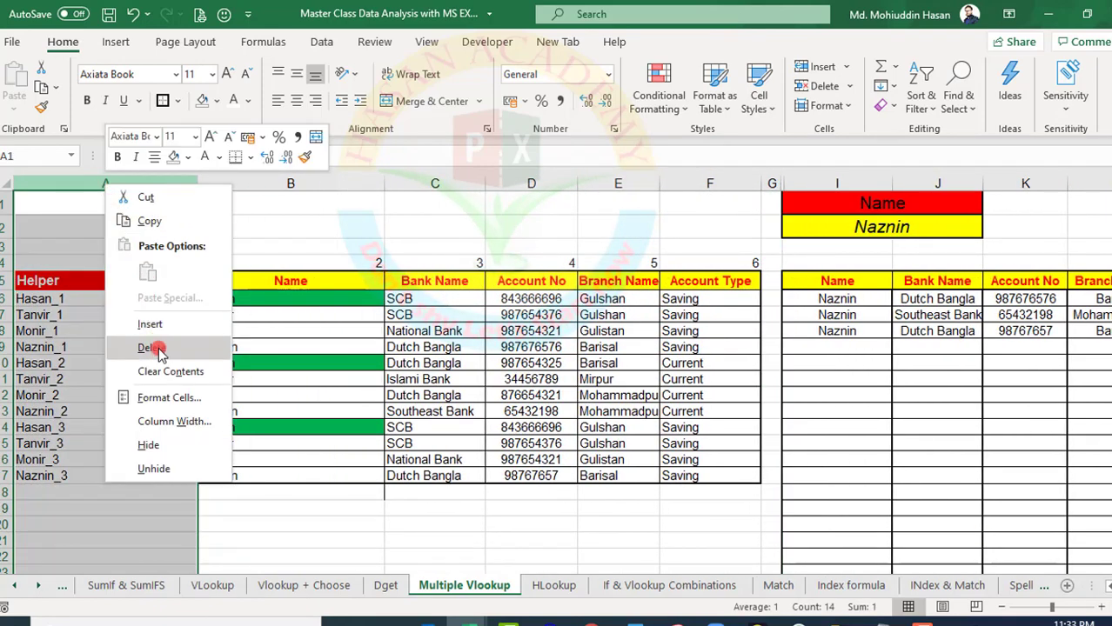
click(147, 442)
click(662, 353)
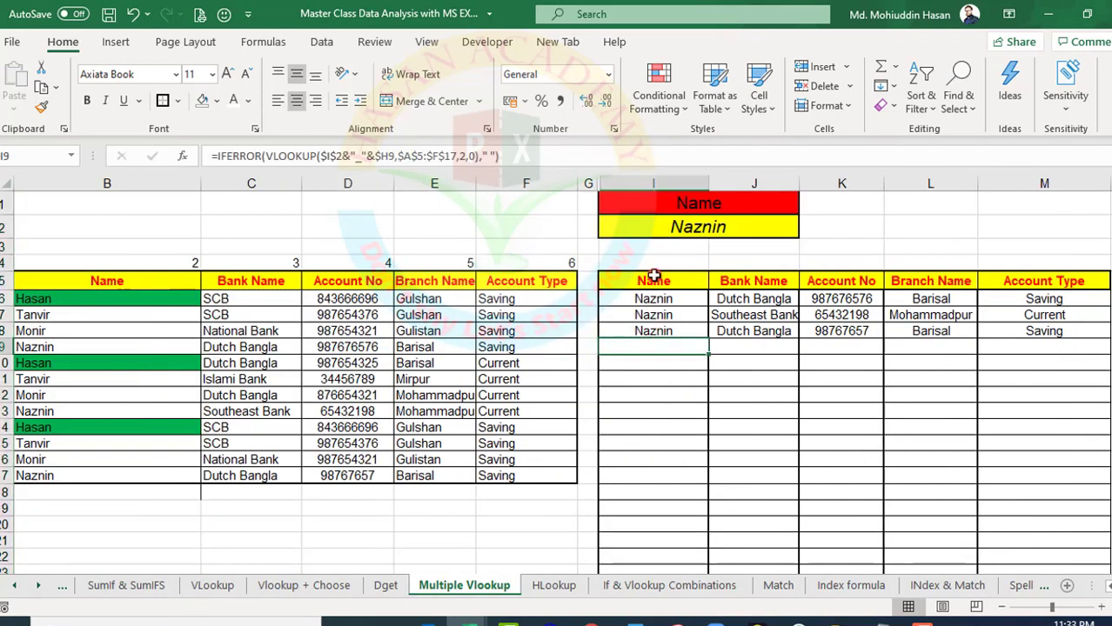
Review the lookup name in I2 and the Bank Name formula in J7 alongside the source table
click(644, 228)
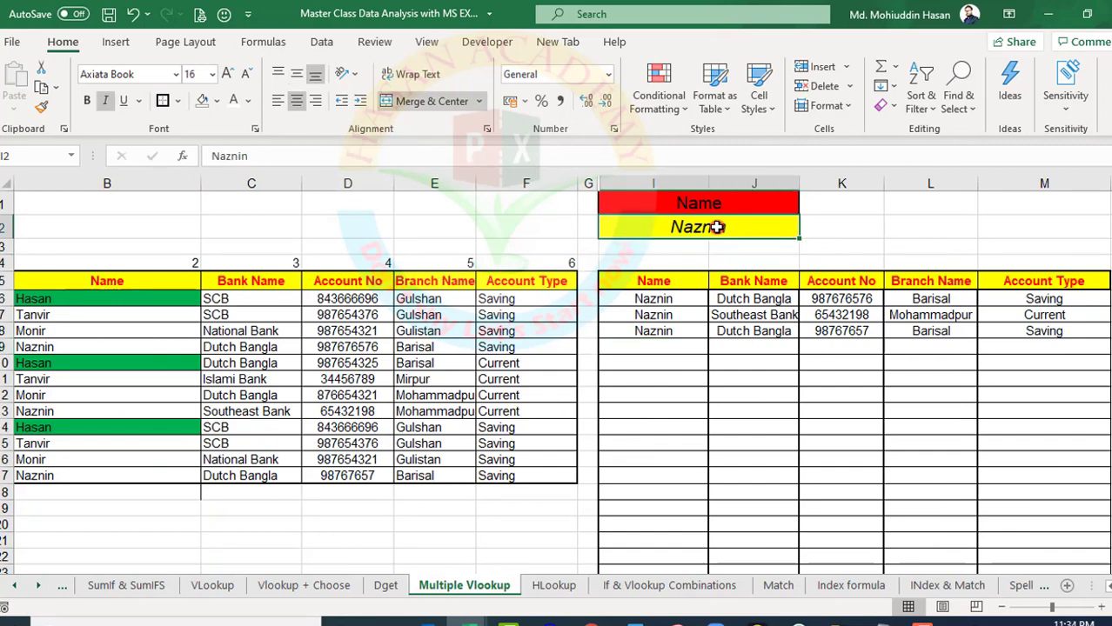
click(271, 376)
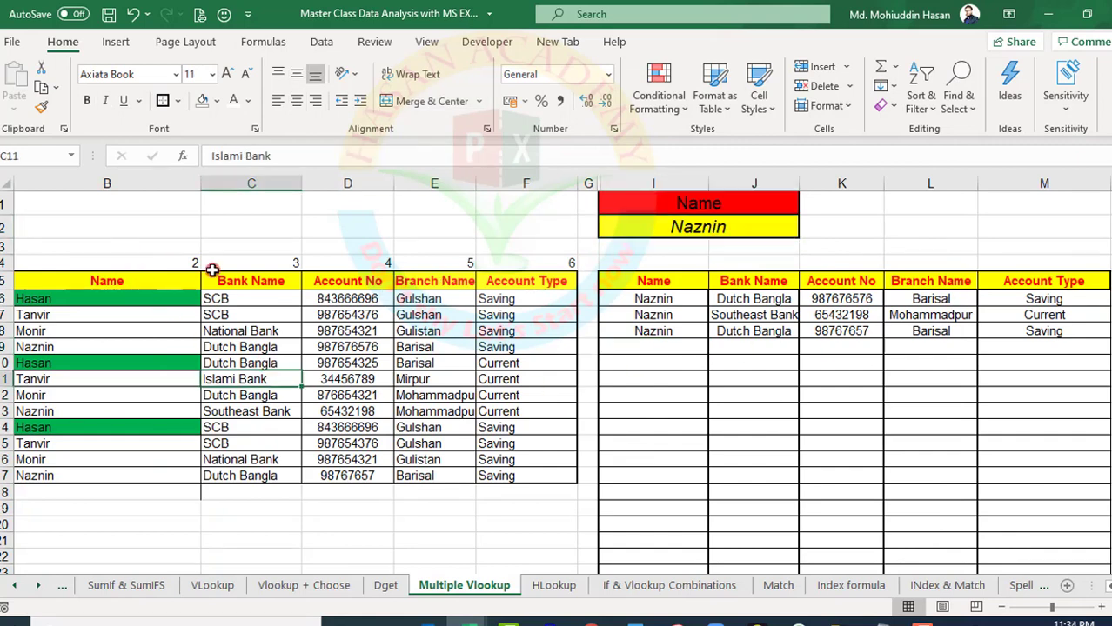
click(795, 316)
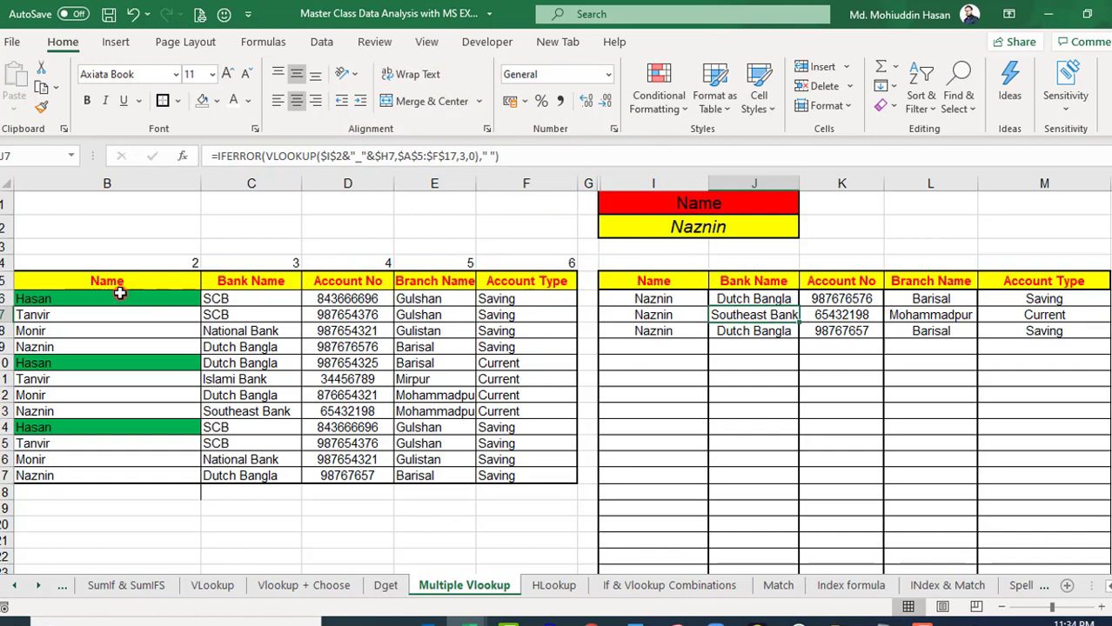